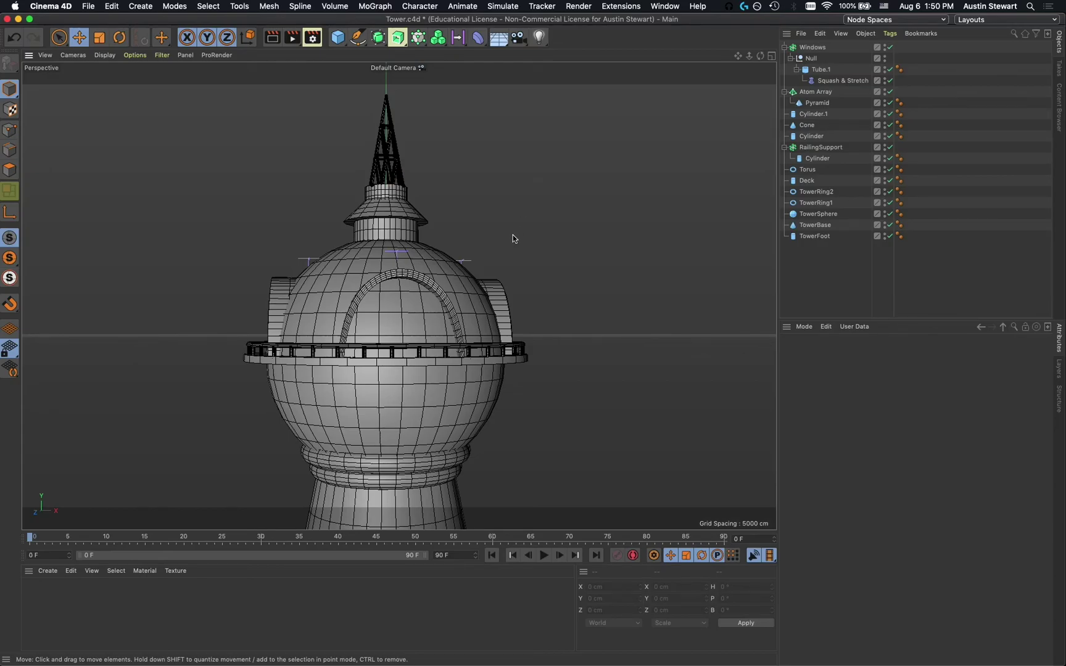
# - Orbit and zoom to look down on the tower model
pyautogui.scroll(-8, 513, 239)
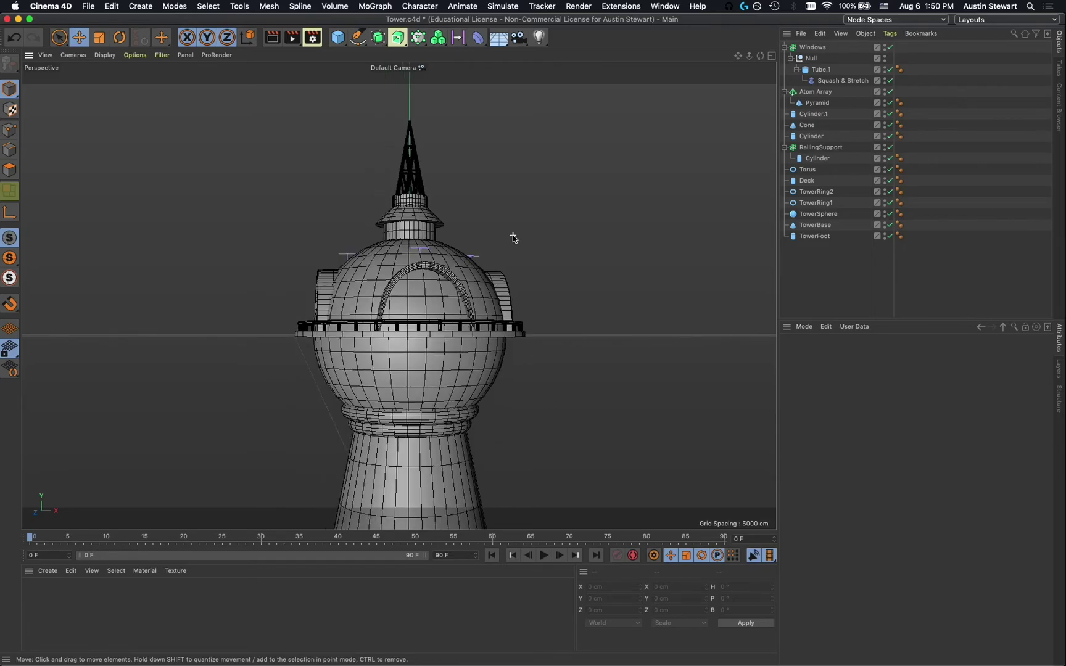
pyautogui.keyDown('alt'); pyautogui.moveTo(480, 304); pyautogui.dragTo(469, 403); pyautogui.keyUp('alt')
pyautogui.scroll(3, 468, 402)
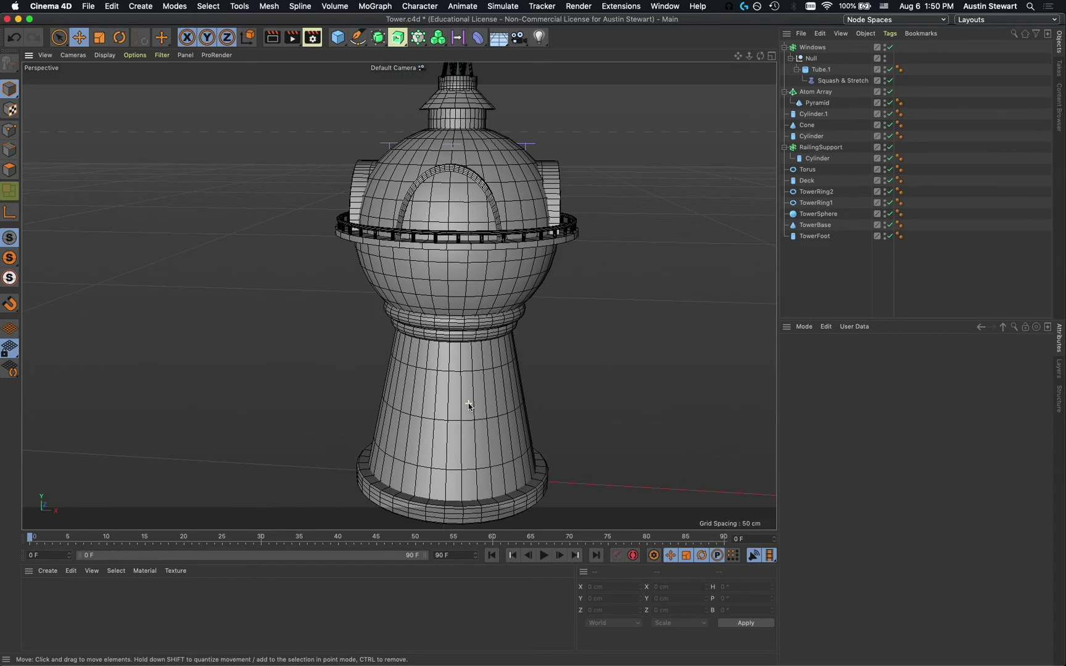
pyautogui.scroll(2, 450, 419)
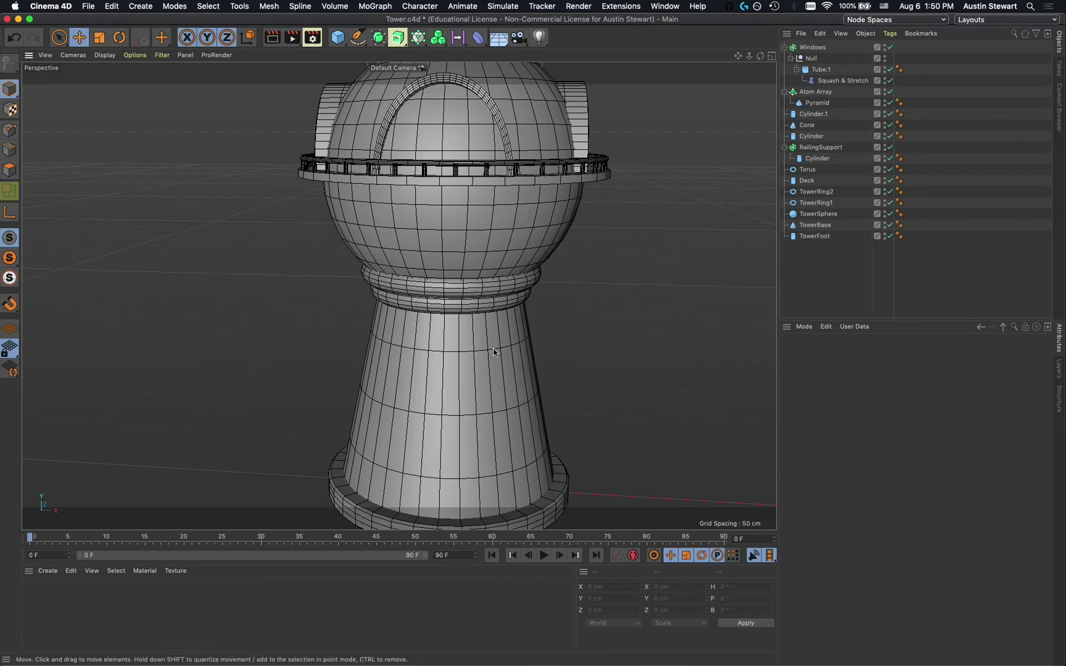
# - Check the browser reference image, then create a new empty project, Untitled 7
pyautogui.press('super+Tab')
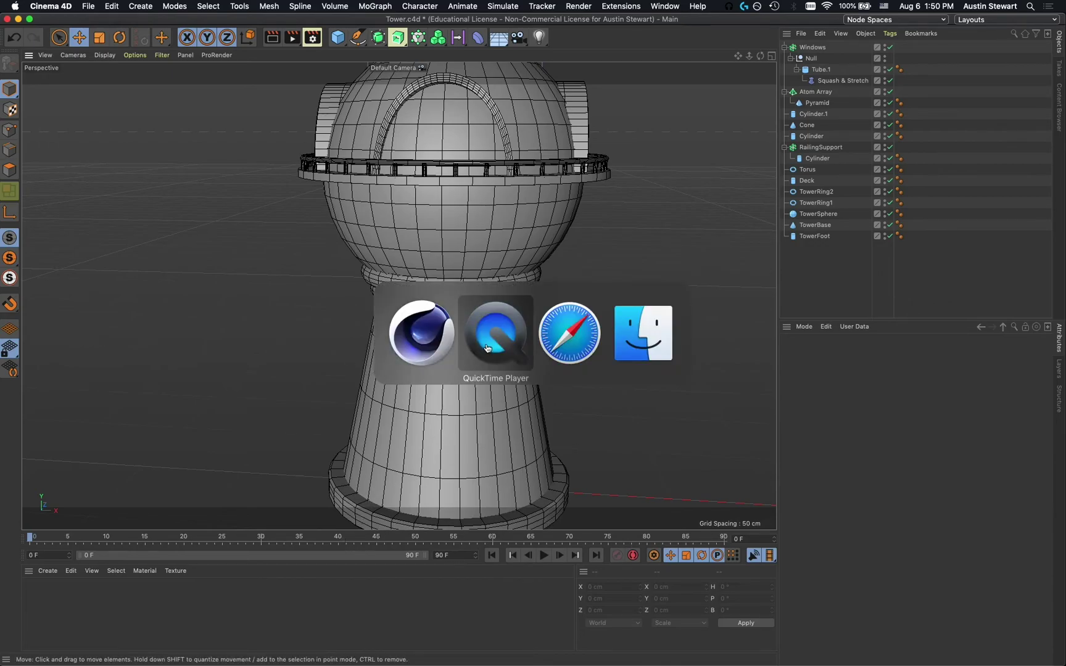
pyautogui.press('super+Tab')
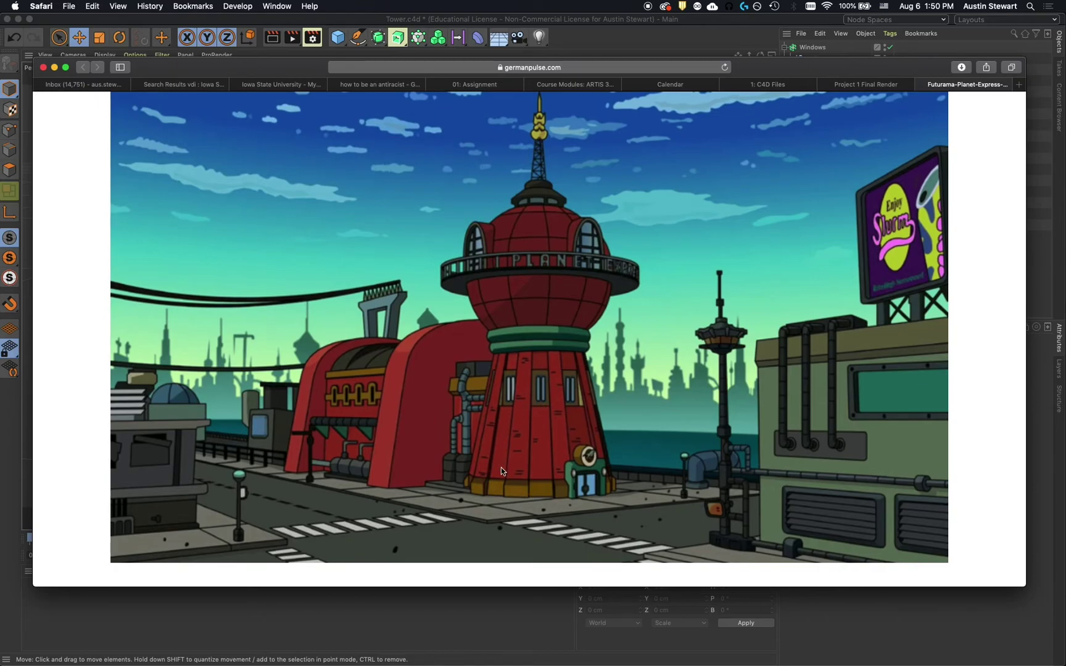
pyautogui.press('super+Tab')
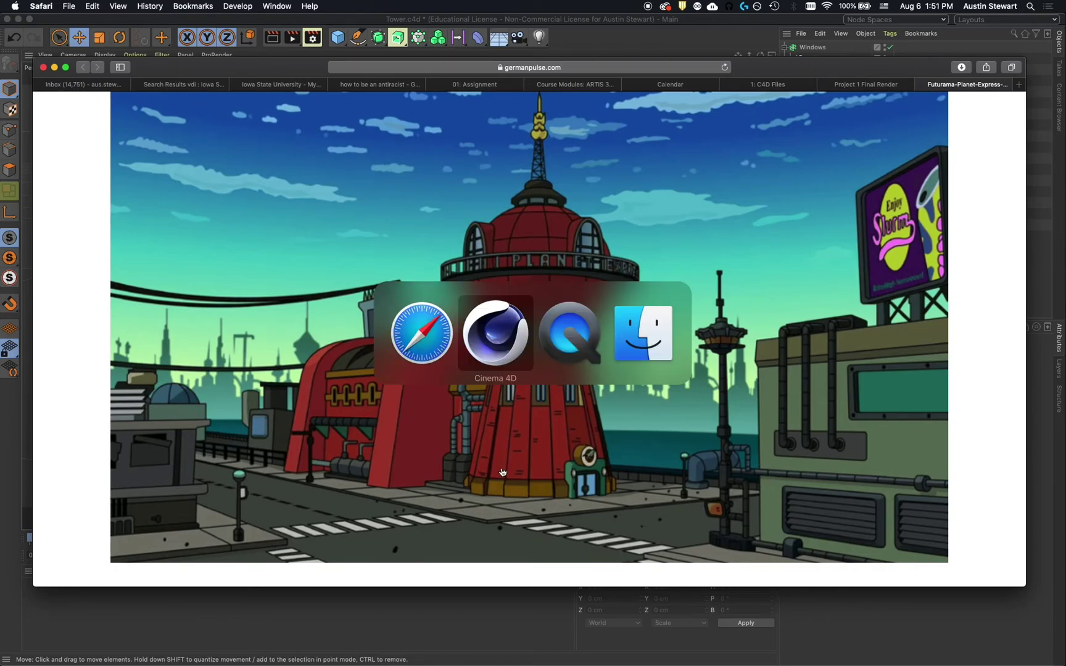
pyautogui.click(498, 339)
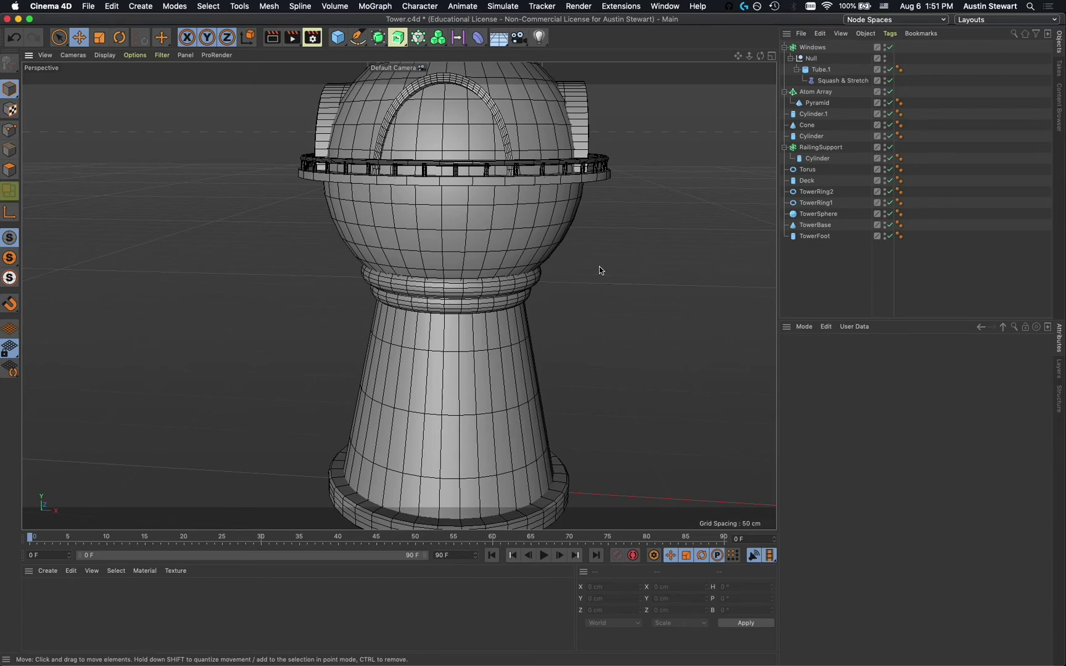
pyautogui.click(88, 5)
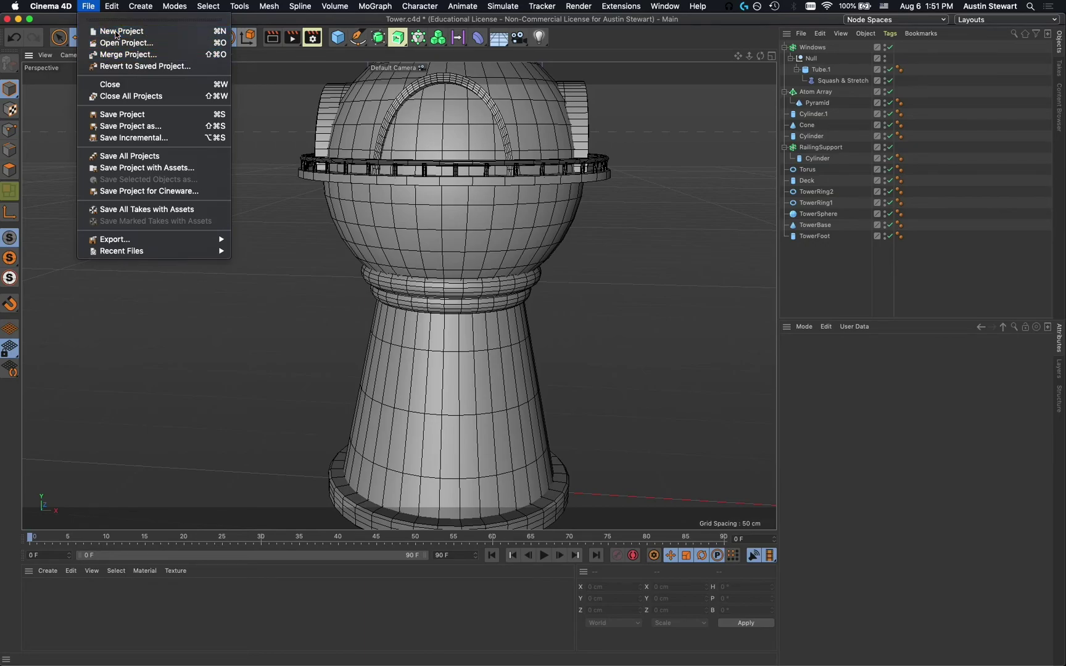
pyautogui.click(117, 32)
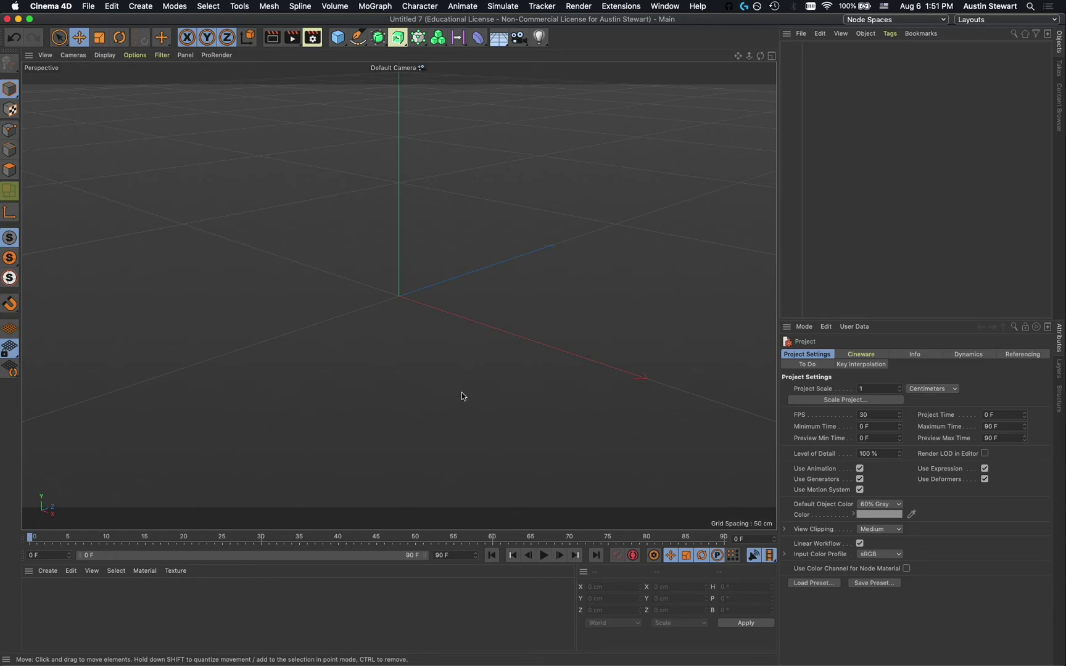
# - Add a cube and a cylinder, raising the cylinder about 100 cm onto the cube's top
pyautogui.click(338, 38)
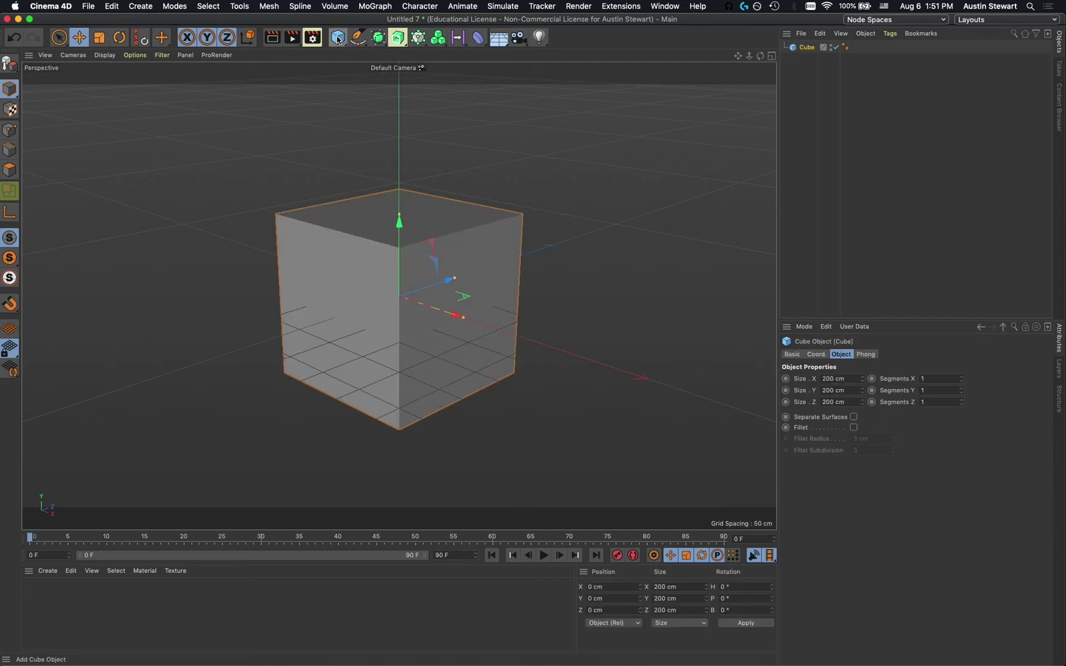
pyautogui.click(338, 39)
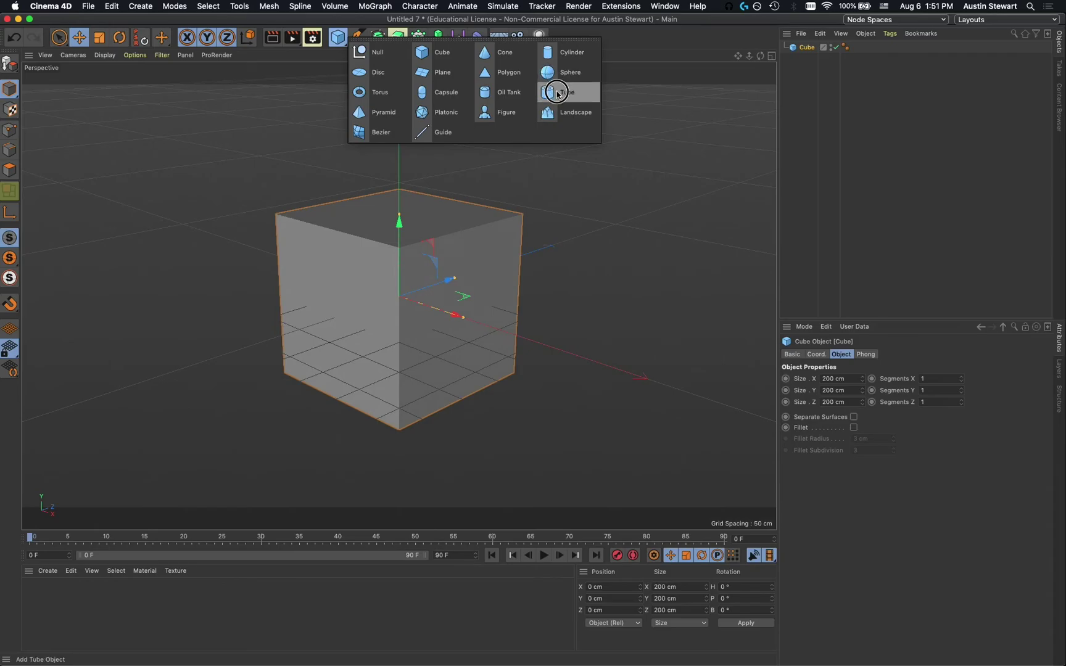
pyautogui.click(551, 52)
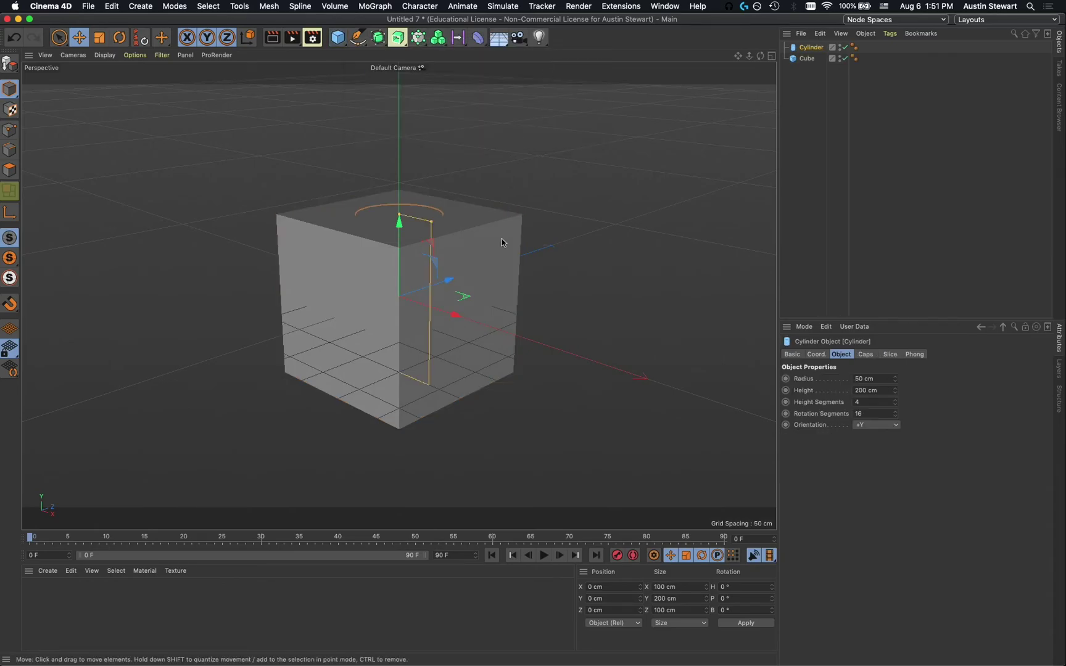
pyautogui.moveTo(399, 223); pyautogui.dragTo(392, 144)
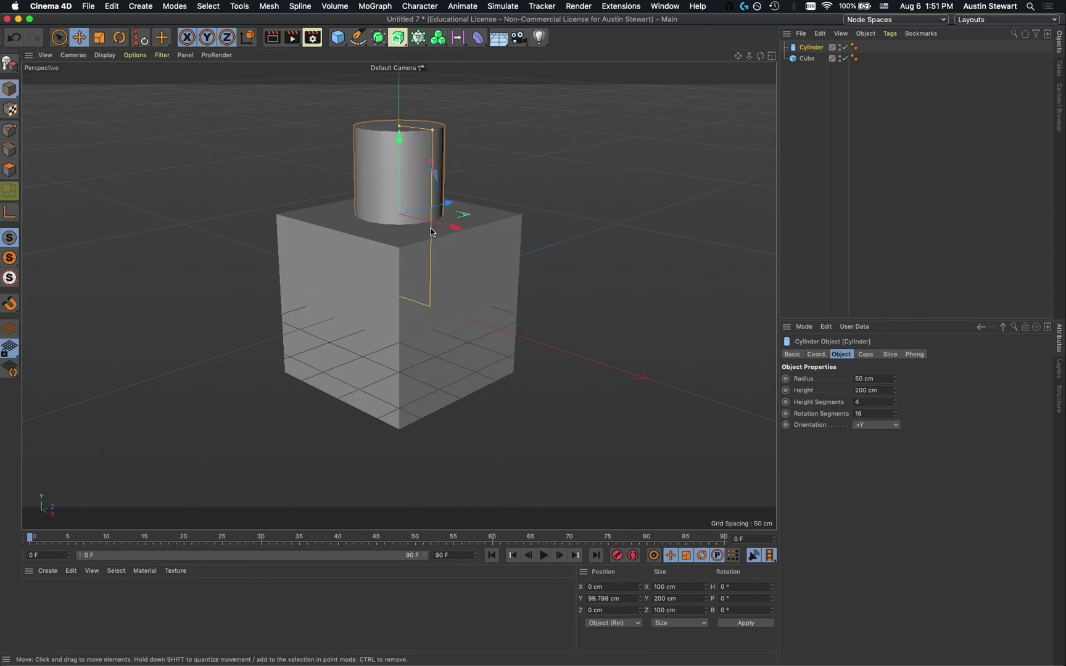
# - Set the viewport to Gouraud Shading (Lines) and select the Cube
pyautogui.click(105, 56)
pyautogui.click(111, 81)
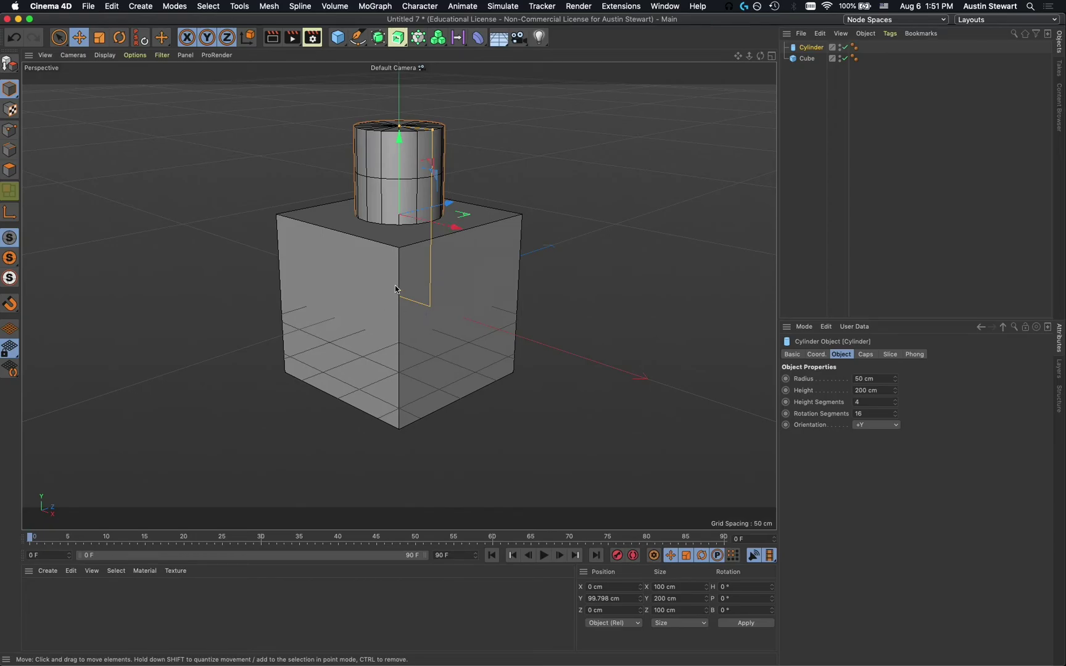
pyautogui.click(808, 59)
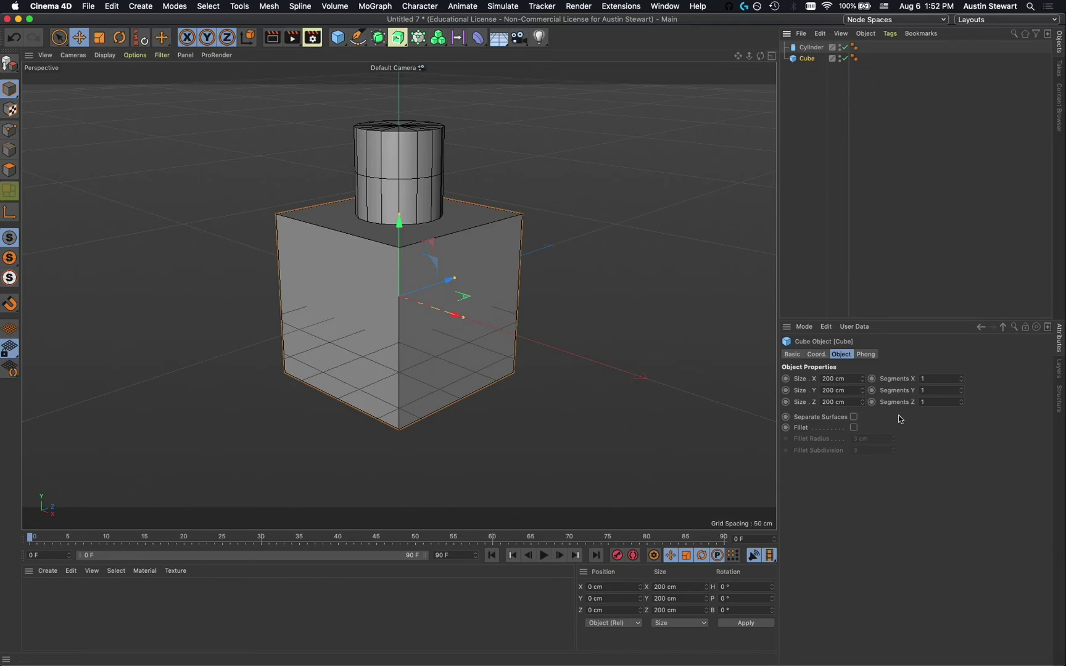
# - Raise the cube's Segments X, Y and Z to 3 each and view it from above
pyautogui.click(963, 378)
pyautogui.click(962, 378)
pyautogui.click(961, 389)
pyautogui.click(962, 390)
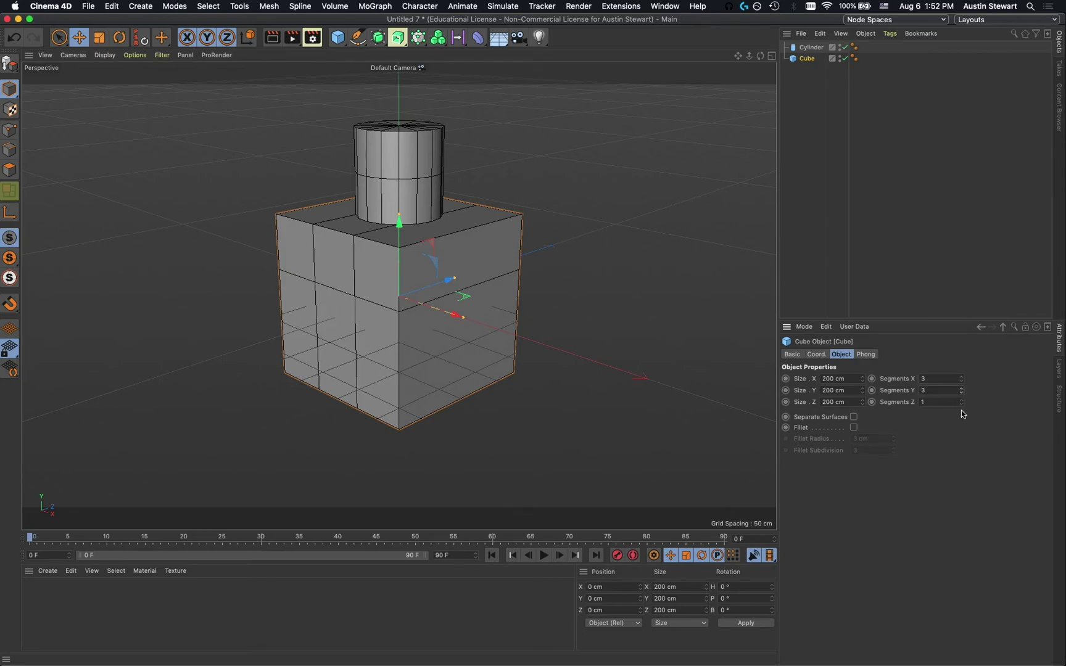
pyautogui.click(962, 401)
pyautogui.click(962, 400)
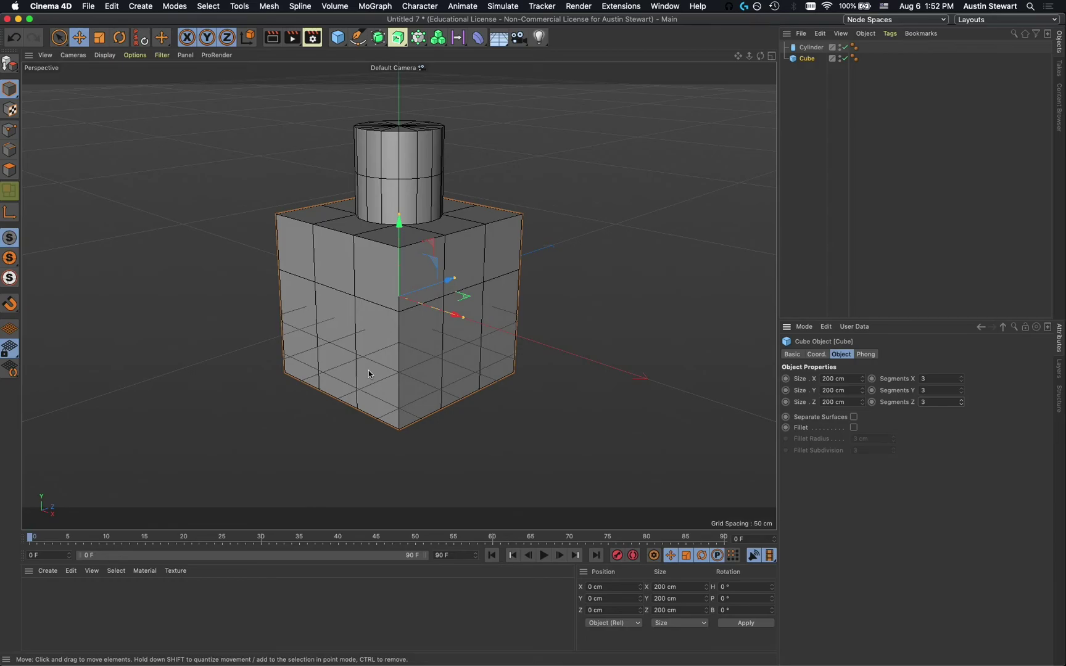
pyautogui.keyDown('alt'); pyautogui.moveTo(409, 354); pyautogui.dragTo(409, 345); pyautogui.keyUp('alt')
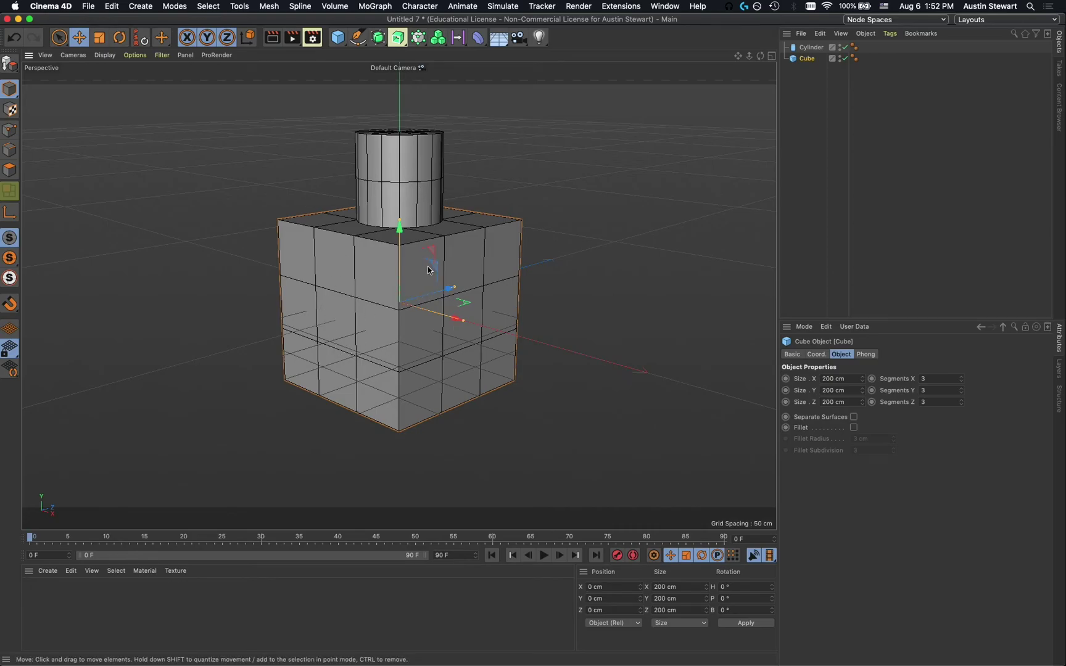
pyautogui.keyDown('alt'); pyautogui.moveTo(392, 291); pyautogui.dragTo(368, 352); pyautogui.keyUp('alt')
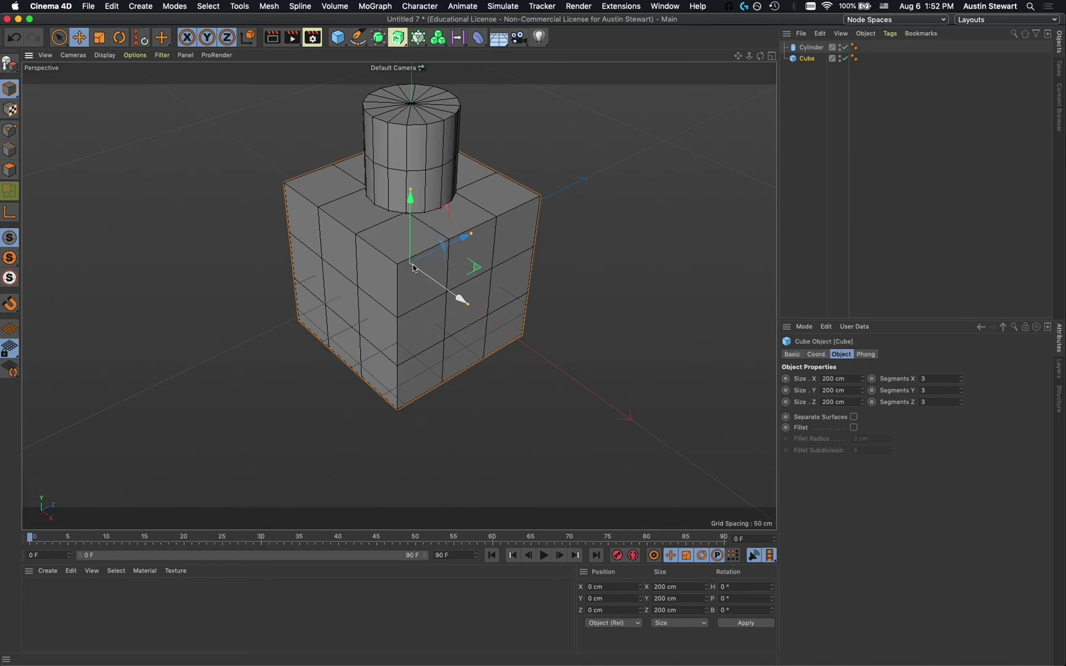
# - Add a Boole generator and keep its Boolean Type on A subtract B
pyautogui.click(378, 41)
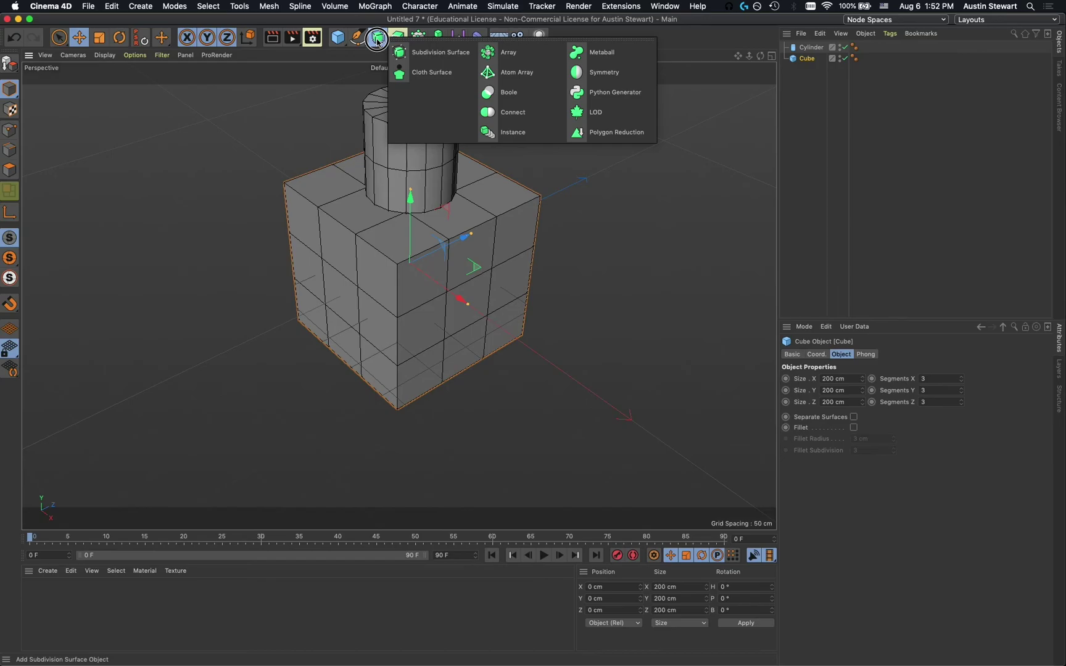
pyautogui.click(499, 95)
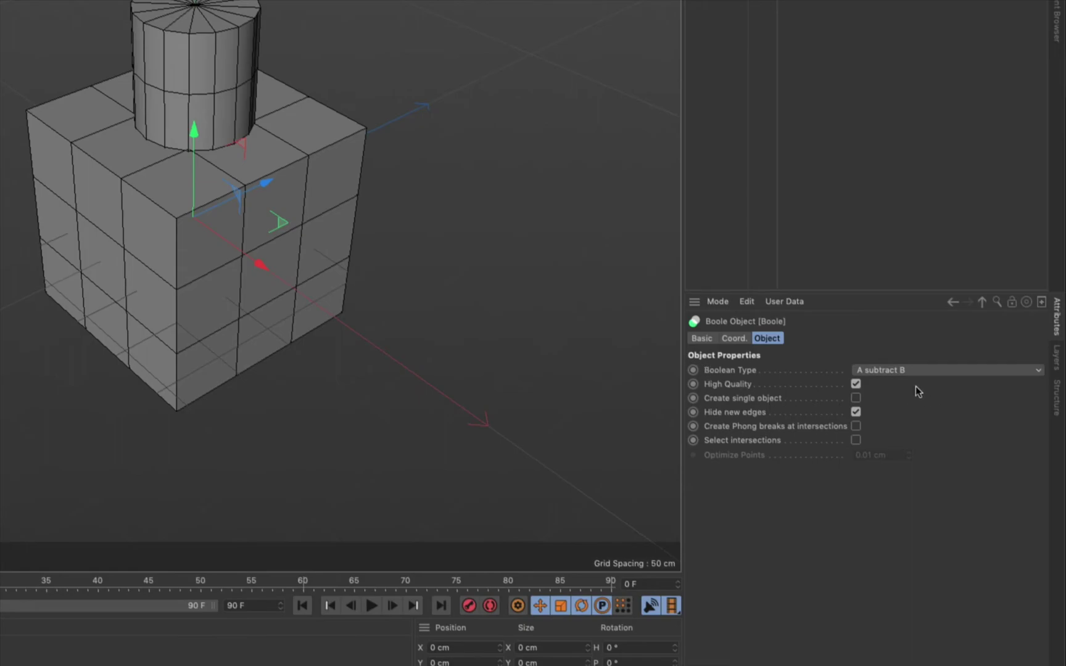
pyautogui.click(902, 369)
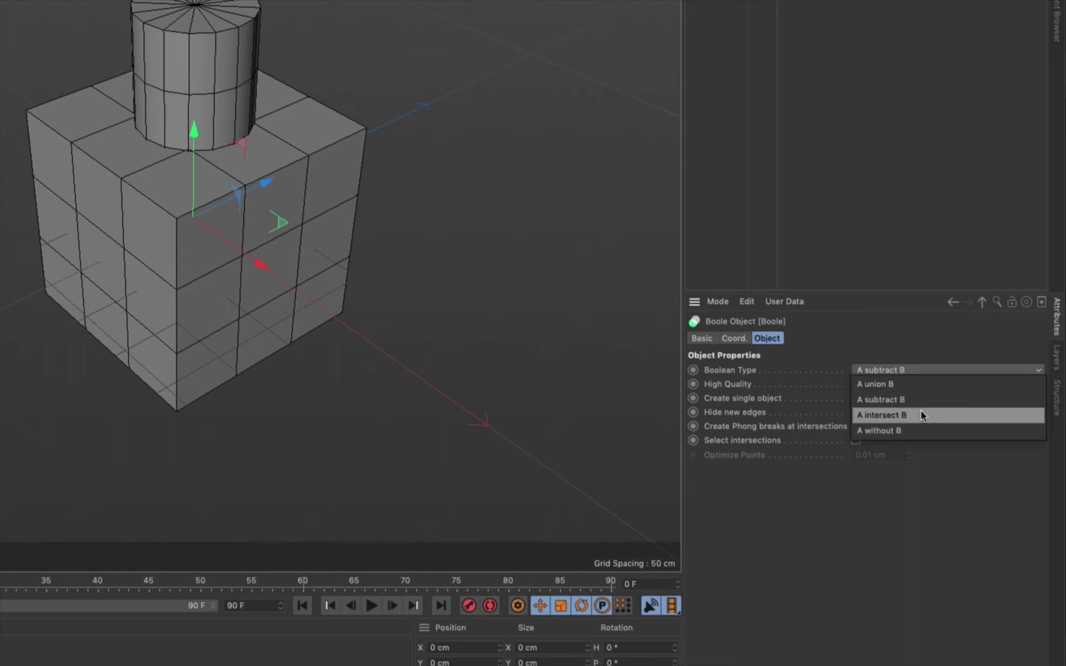
pyautogui.click(894, 335)
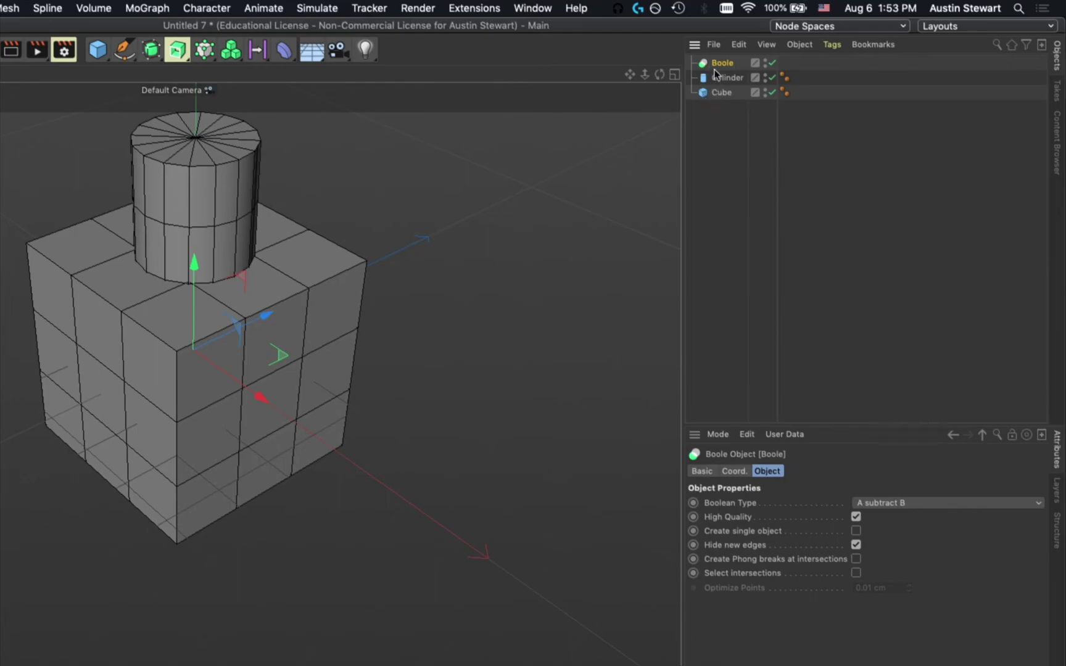
# - Select the Cylinder and Cube and nest both under the Boole object
pyautogui.moveTo(723, 118); pyautogui.dragTo(710, 73)
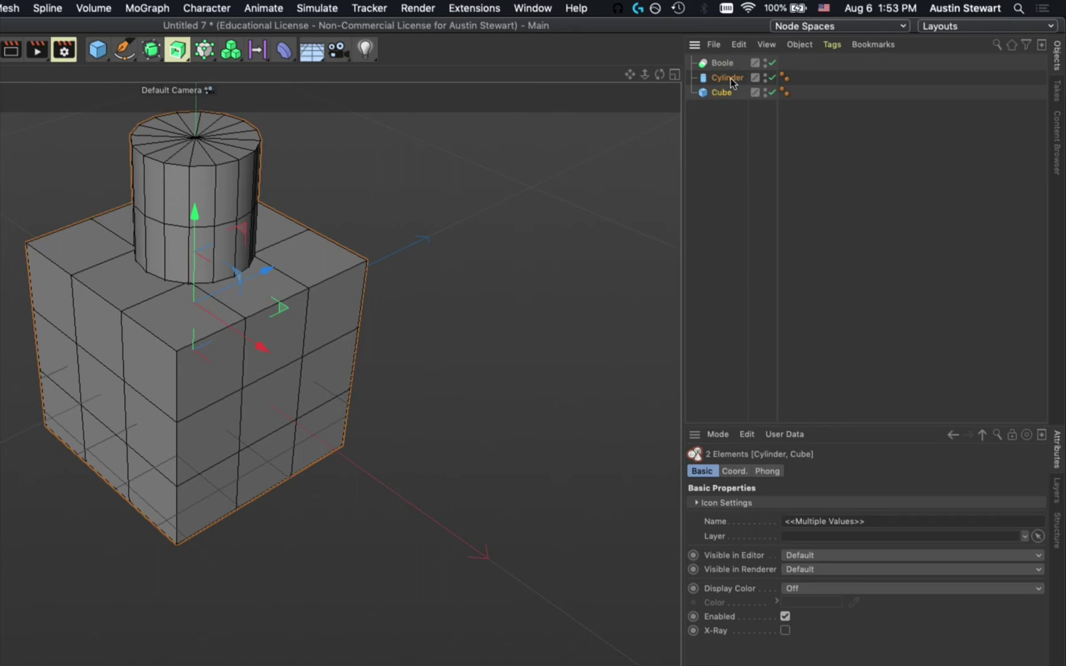
pyautogui.click(728, 109)
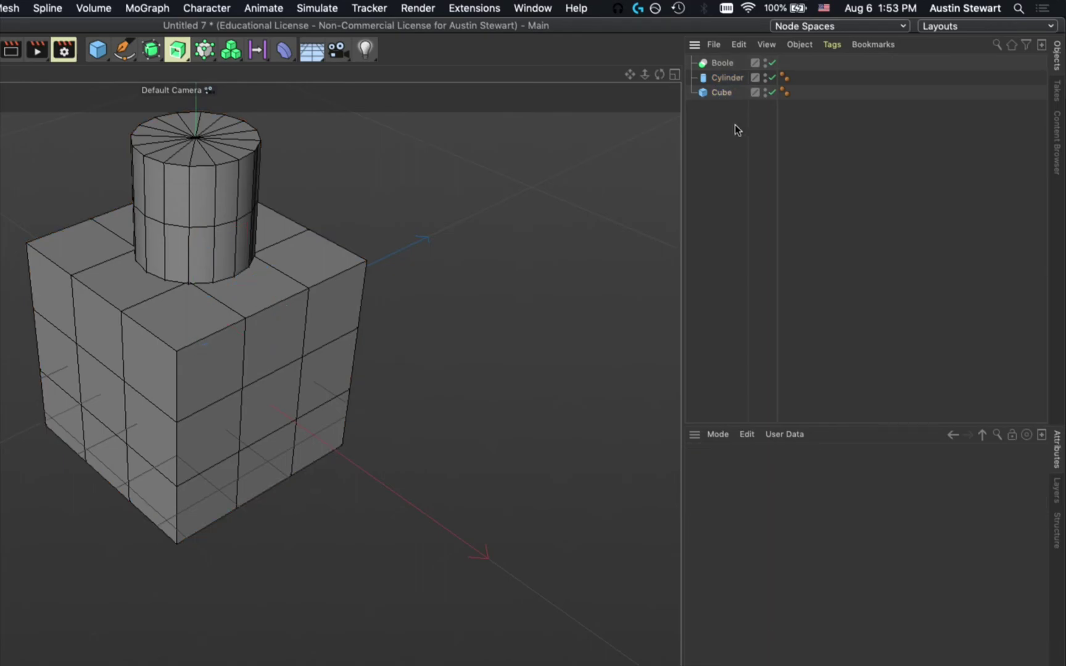
pyautogui.click(723, 93)
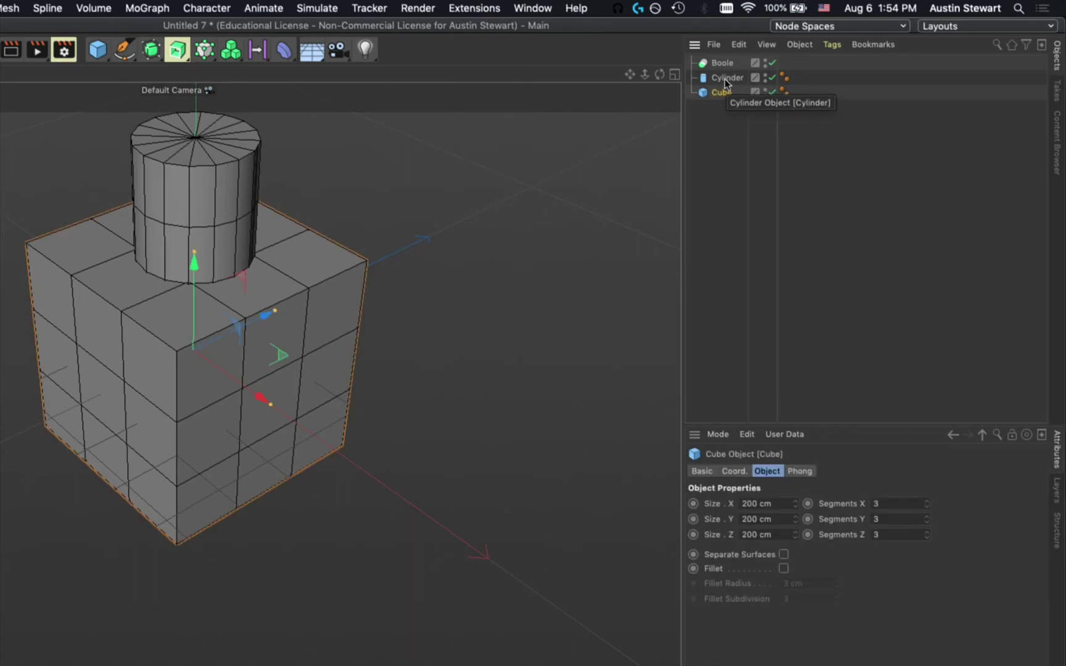
pyautogui.keyDown('ctrl'); pyautogui.click(724, 78); pyautogui.keyUp('ctrl')
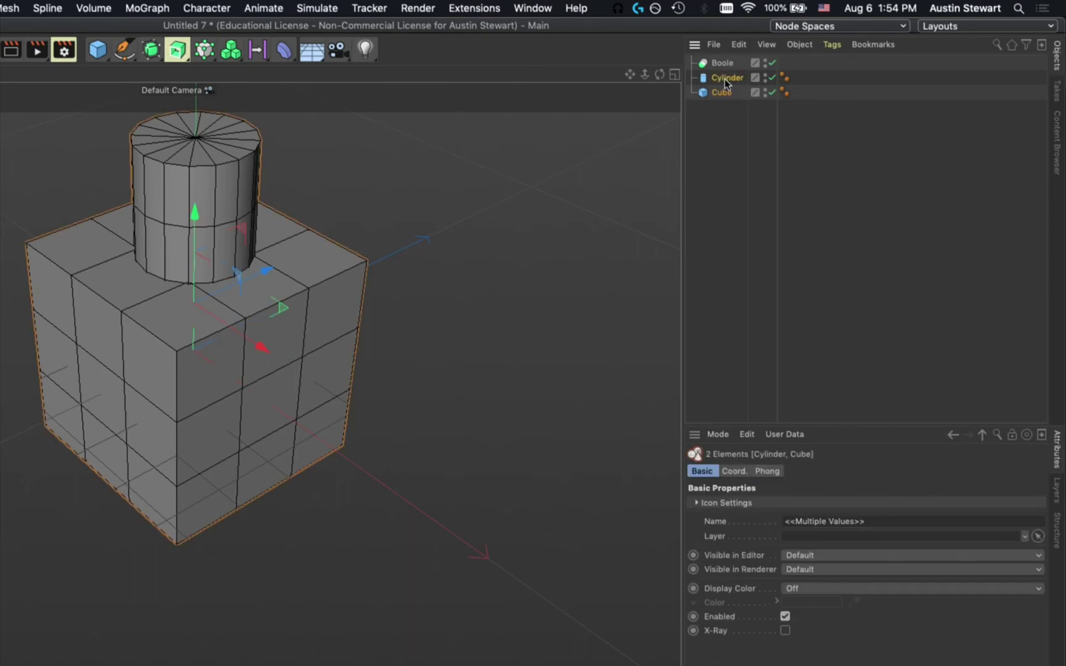
pyautogui.click(736, 126)
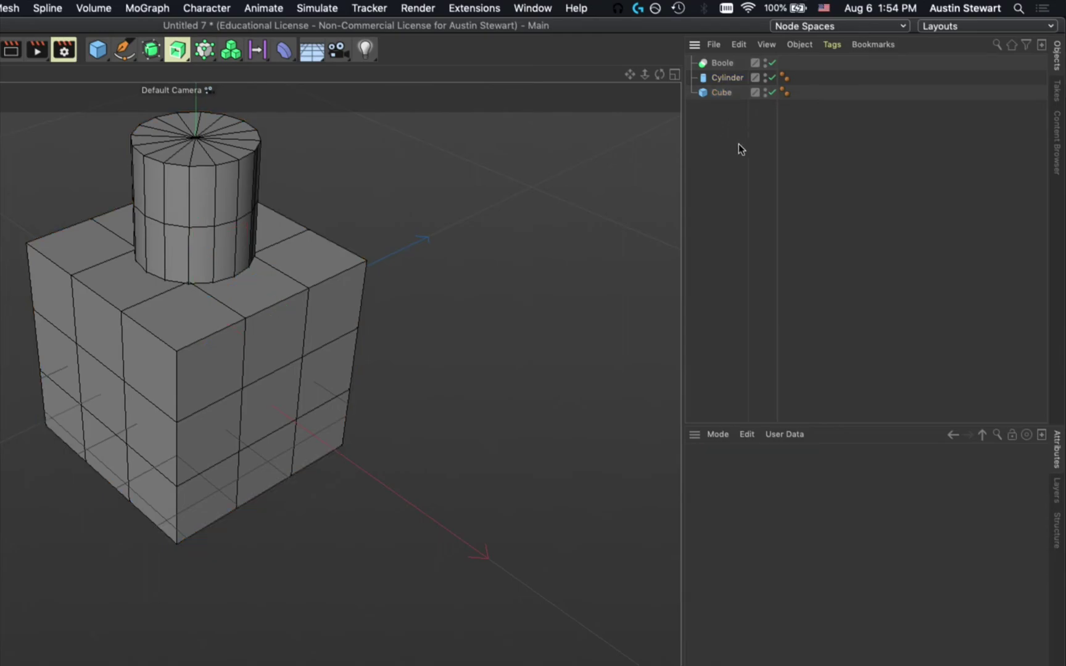
pyautogui.moveTo(728, 119); pyautogui.dragTo(713, 80)
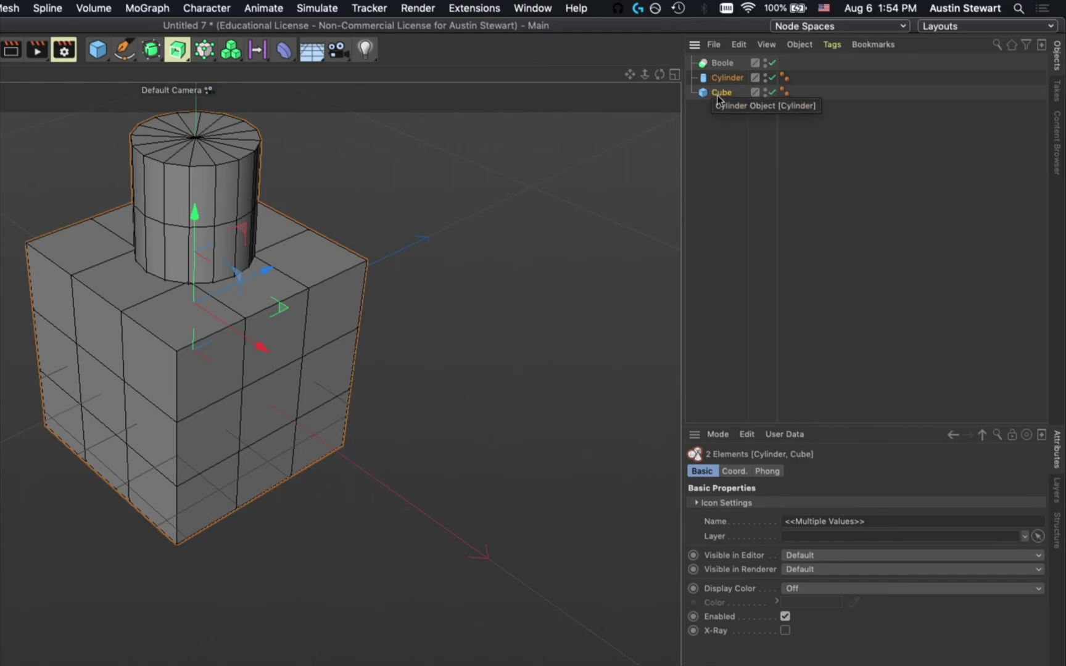
pyautogui.click(730, 156)
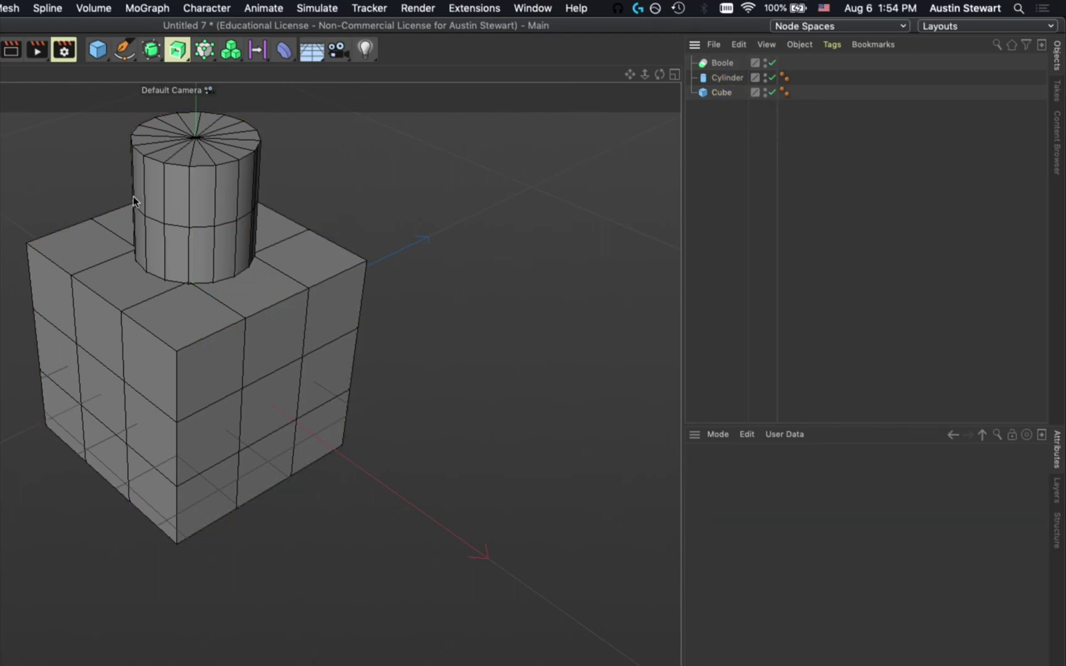
pyautogui.click(191, 199)
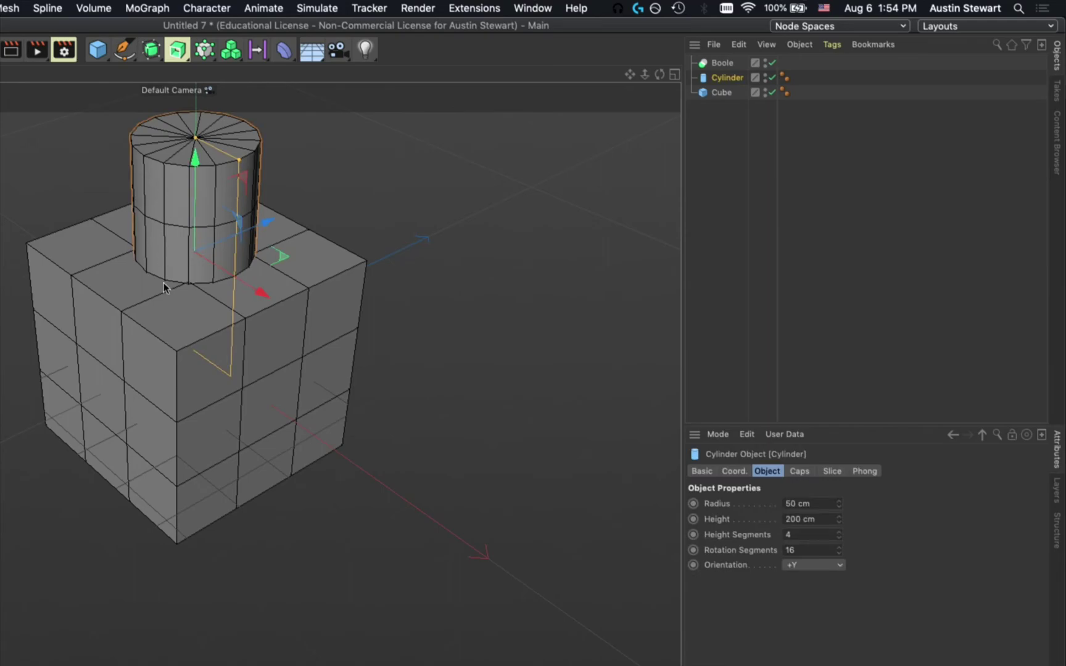
pyautogui.keyDown('shift'); pyautogui.click(147, 357); pyautogui.keyUp('shift')
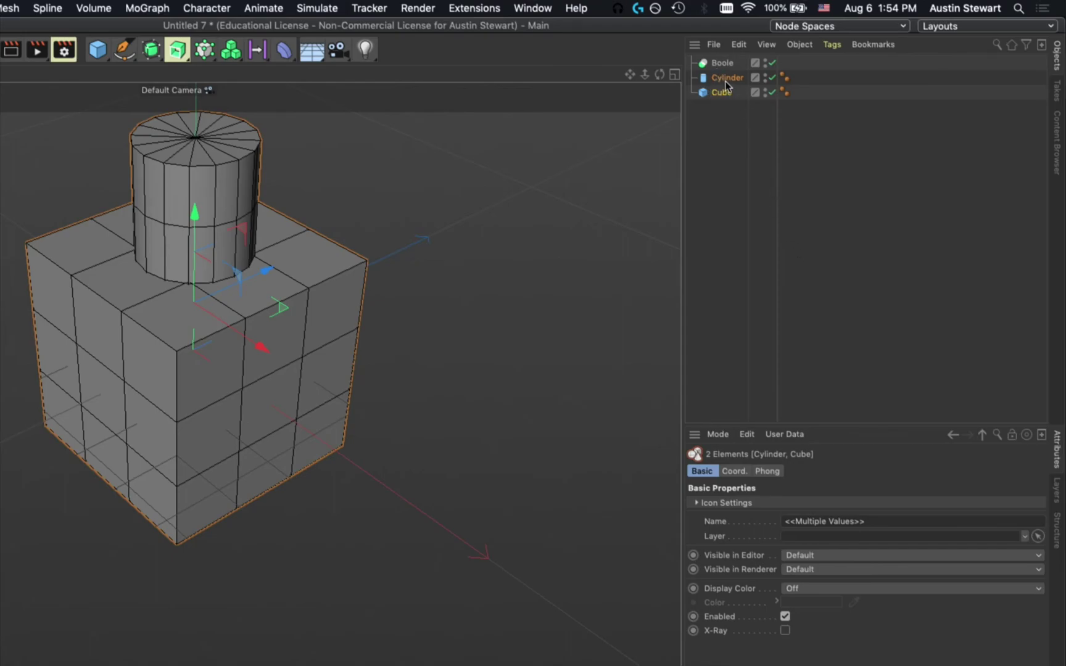
pyautogui.moveTo(726, 81); pyautogui.dragTo(728, 65)
pyautogui.moveTo(729, 65); pyautogui.dragTo(729, 66)
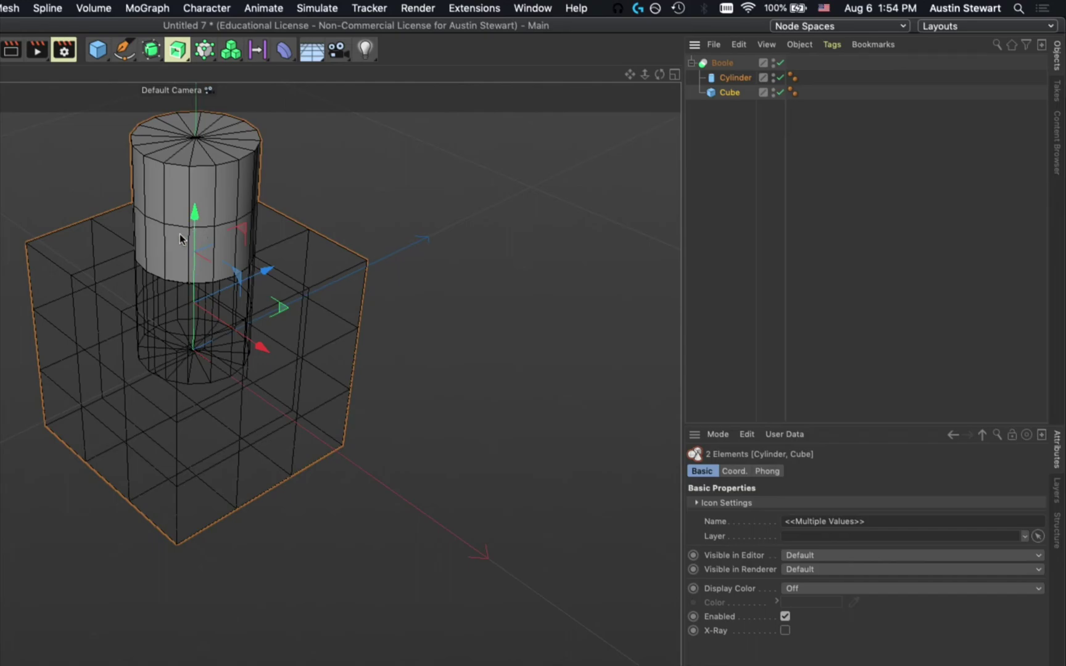
# - Move the Cube above the Cylinder inside the Boole so a round hole cuts its top
pyautogui.click(722, 63)
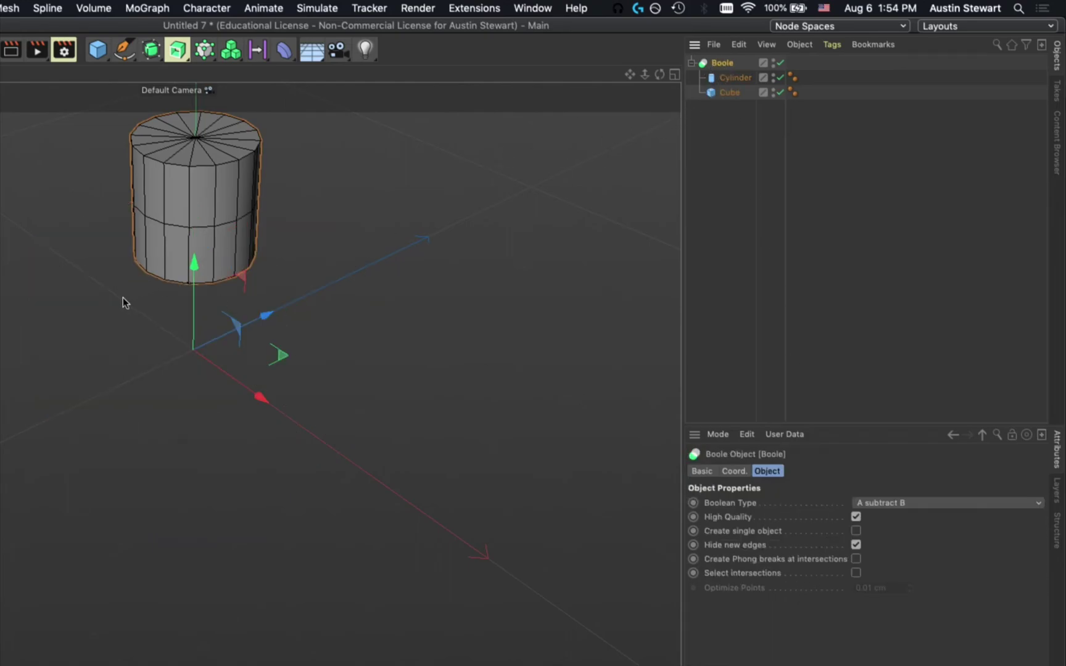
pyautogui.keyDown('alt'); pyautogui.moveTo(128, 299); pyautogui.dragTo(148, 235); pyautogui.keyUp('alt')
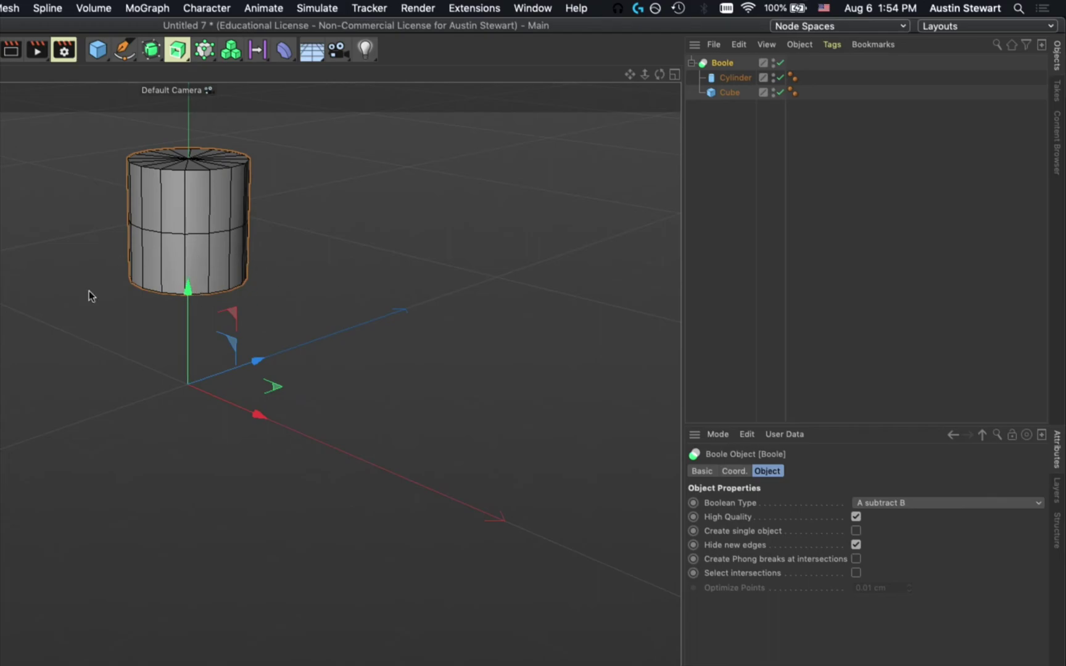
pyautogui.click(728, 78)
pyautogui.click(728, 92)
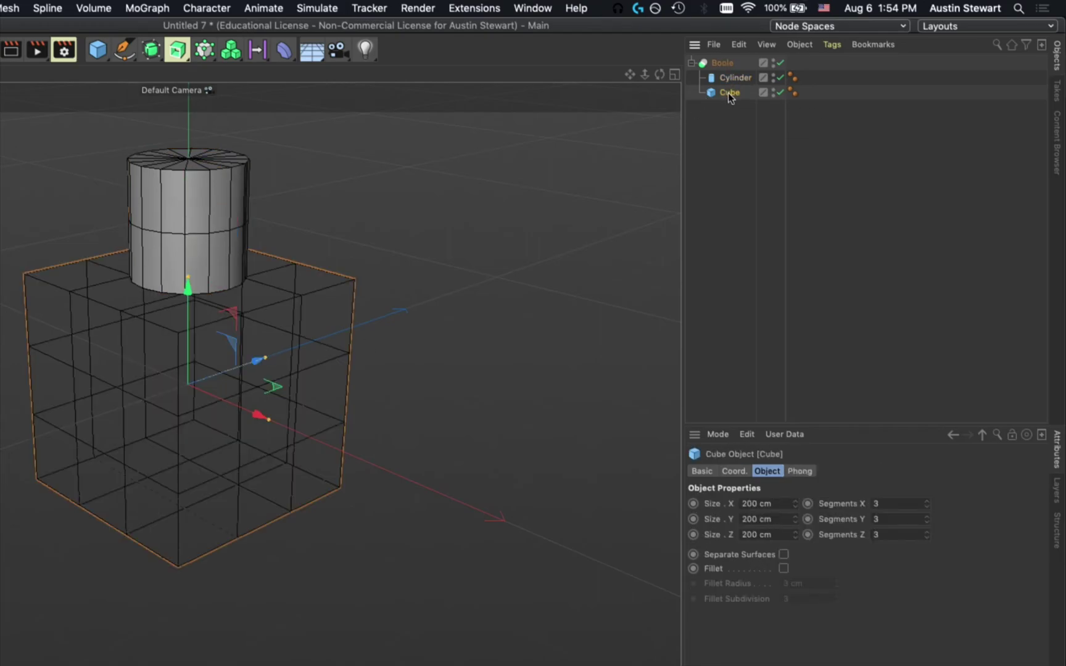
pyautogui.click(733, 78)
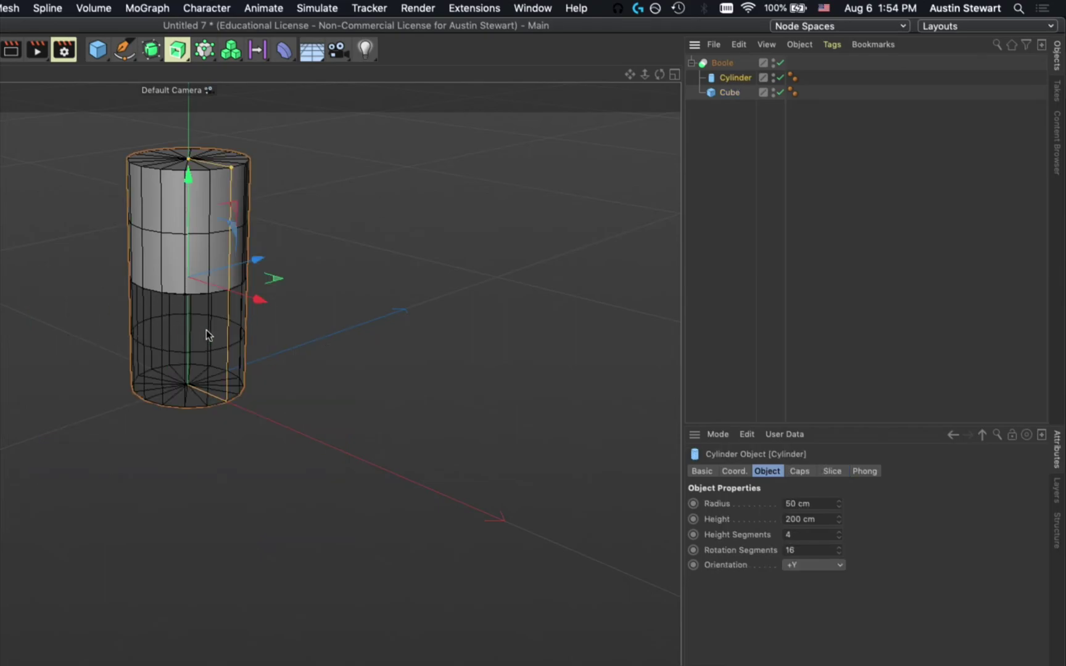
pyautogui.click(730, 94)
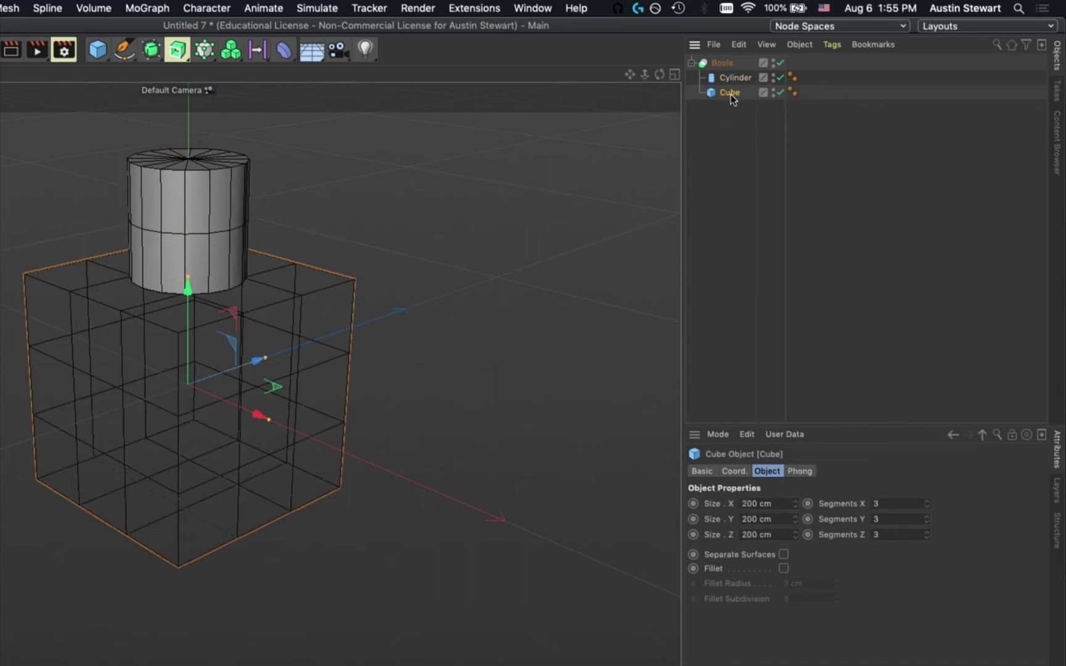
pyautogui.moveTo(728, 96); pyautogui.dragTo(728, 67)
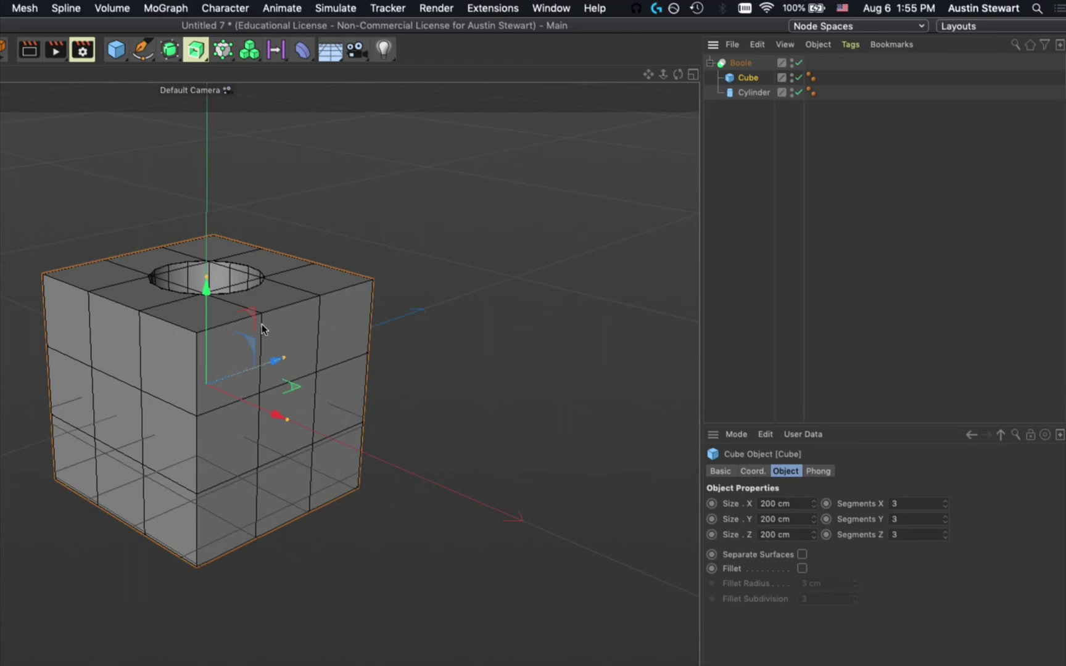
# - Shift the cylinder about 37 cm along X toward the cube's edge to notch its side
pyautogui.keyDown('alt'); pyautogui.moveTo(262, 330); pyautogui.dragTo(319, 471); pyautogui.keyUp('alt')
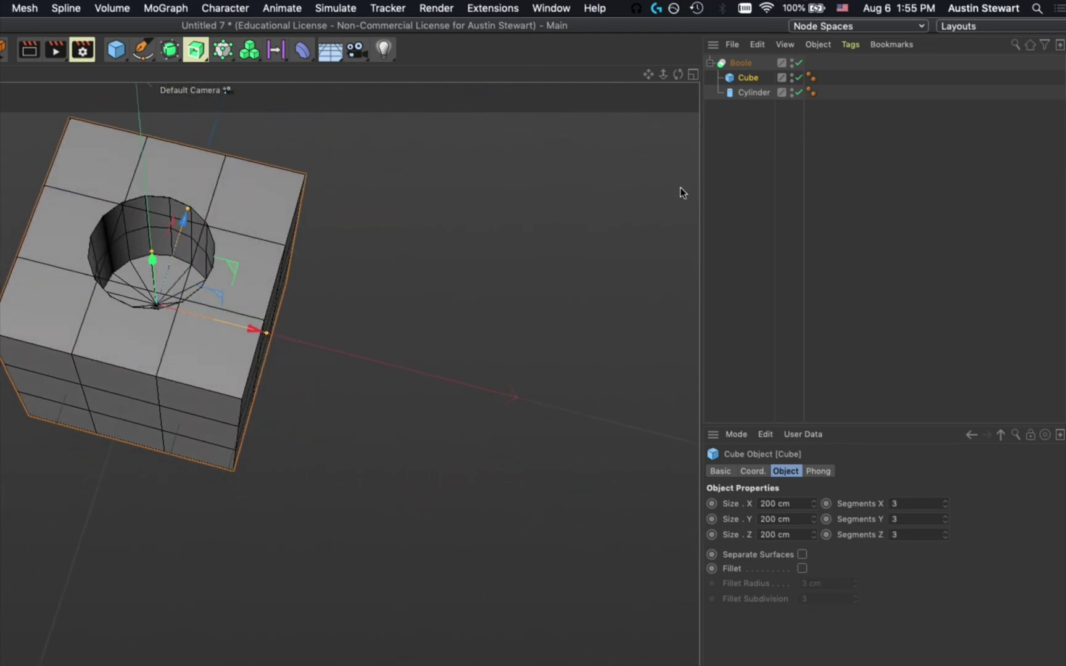
pyautogui.click(750, 94)
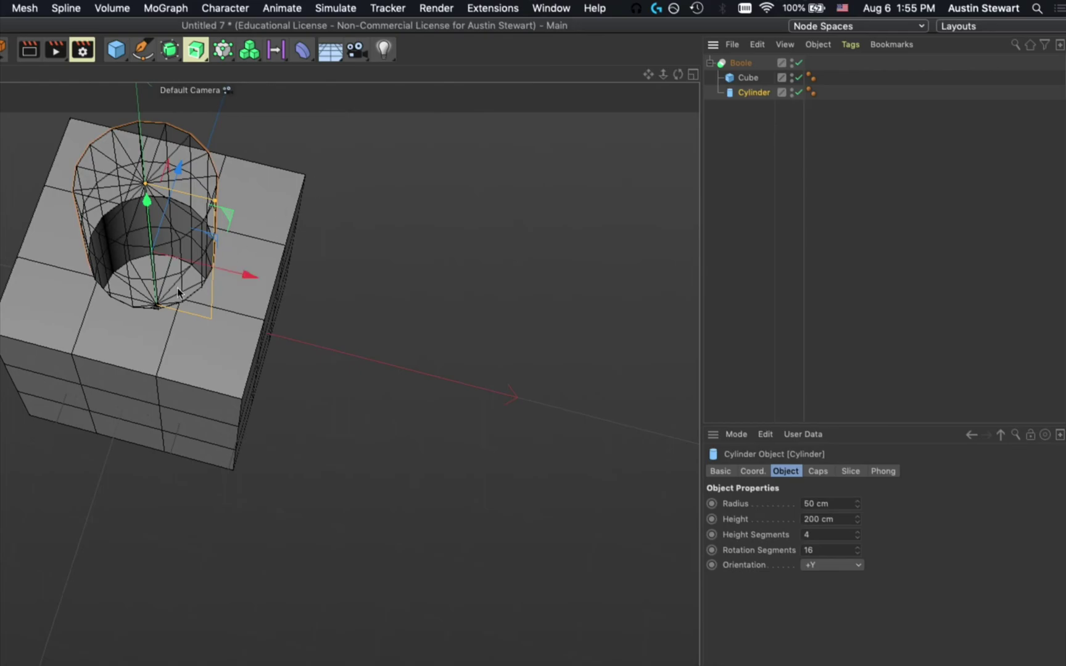
pyautogui.moveTo(252, 279); pyautogui.dragTo(343, 304)
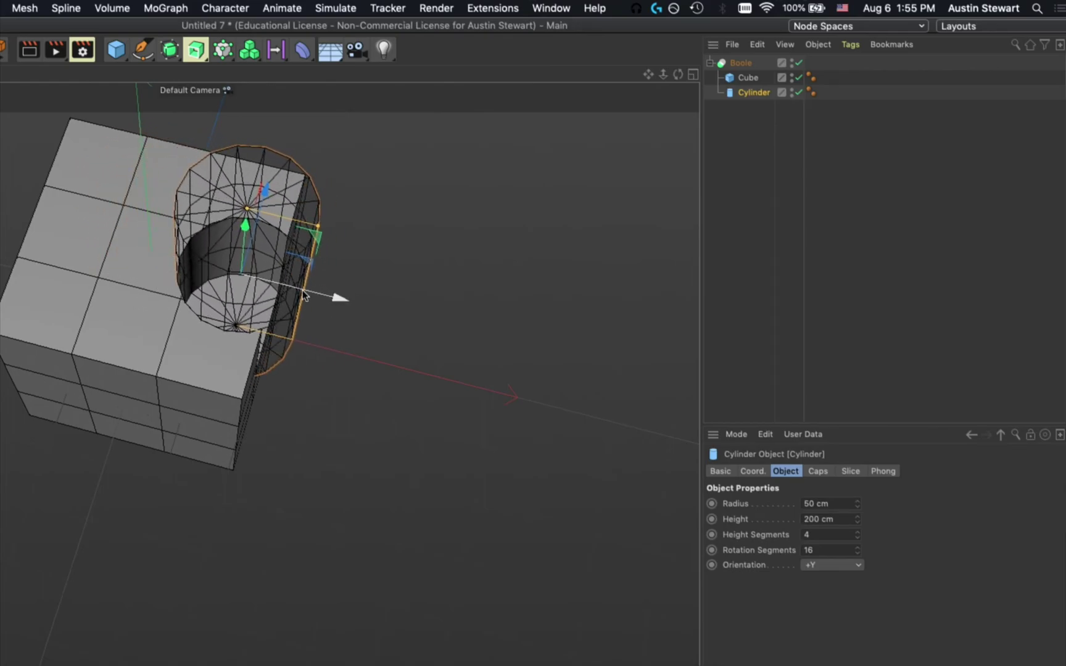
pyautogui.keyDown('alt'); pyautogui.moveTo(130, 385); pyautogui.dragTo(54, 226); pyautogui.keyUp('alt')
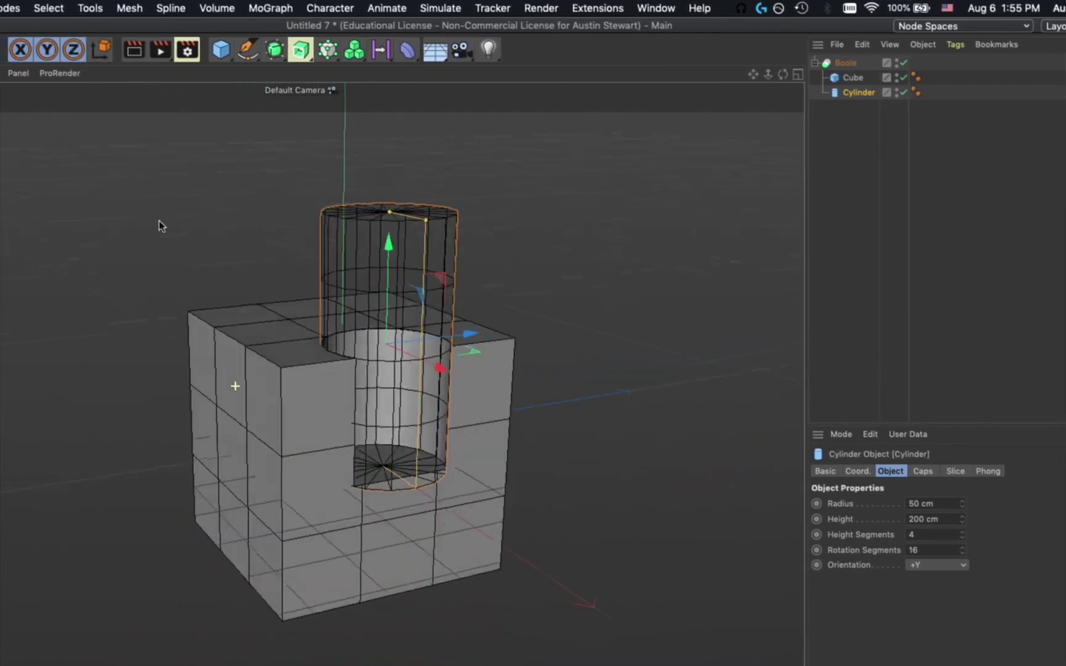
# - Try the Boole's Boolean Type as A union B, then A intersect B
pyautogui.keyDown('alt'); pyautogui.moveTo(158, 226); pyautogui.dragTo(159, 266); pyautogui.keyUp('alt')
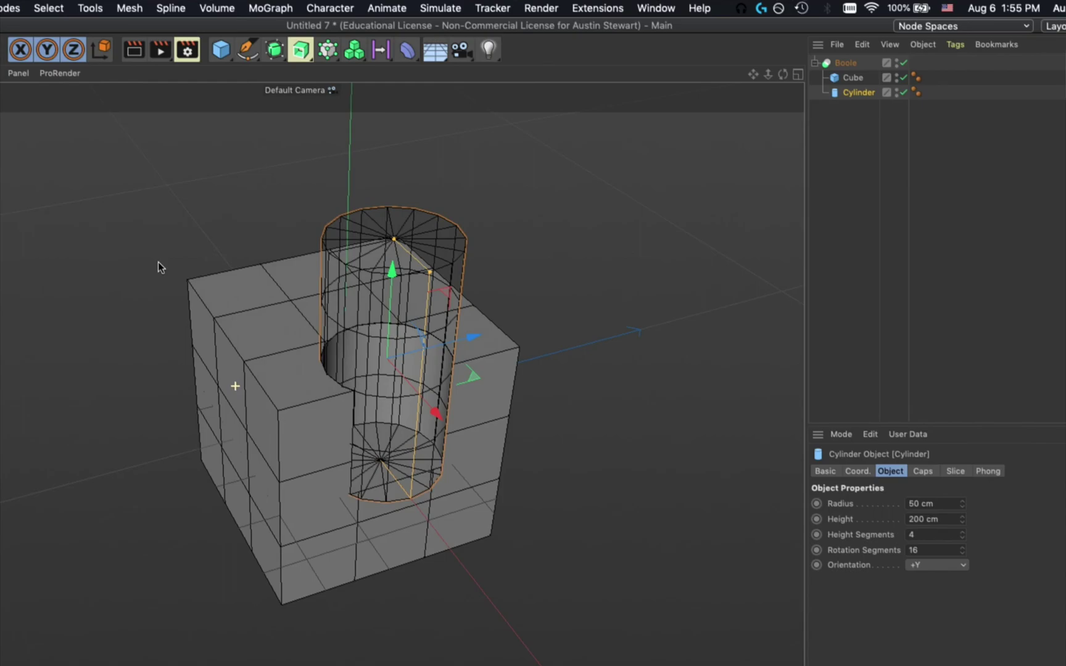
pyautogui.click(854, 63)
pyautogui.click(1008, 505)
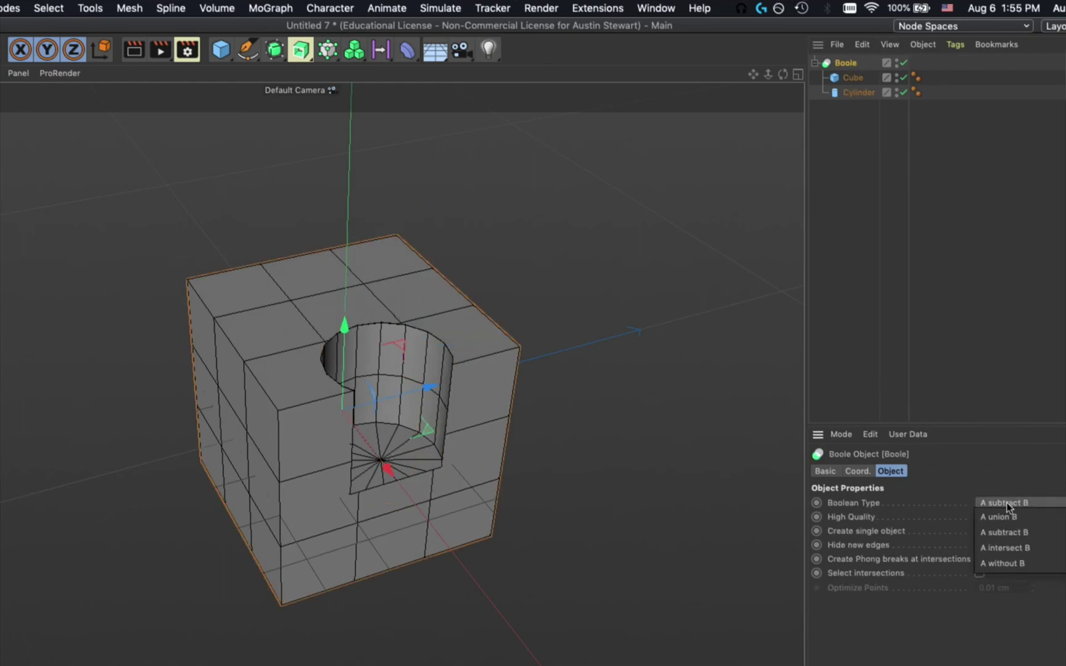
pyautogui.click(1006, 514)
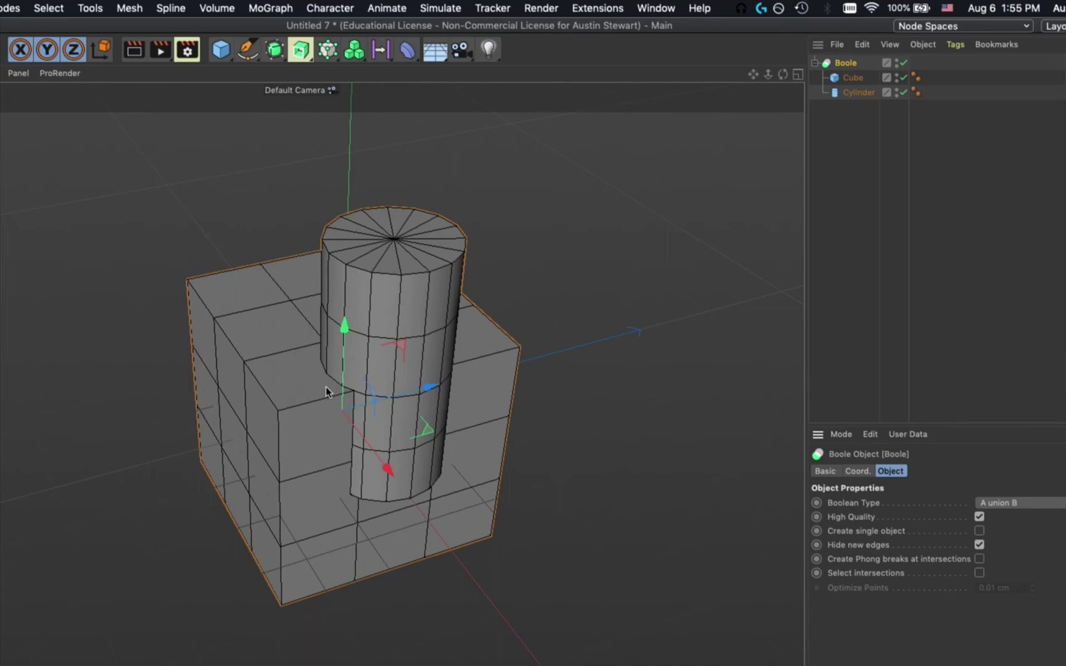
pyautogui.click(1019, 504)
pyautogui.click(1012, 547)
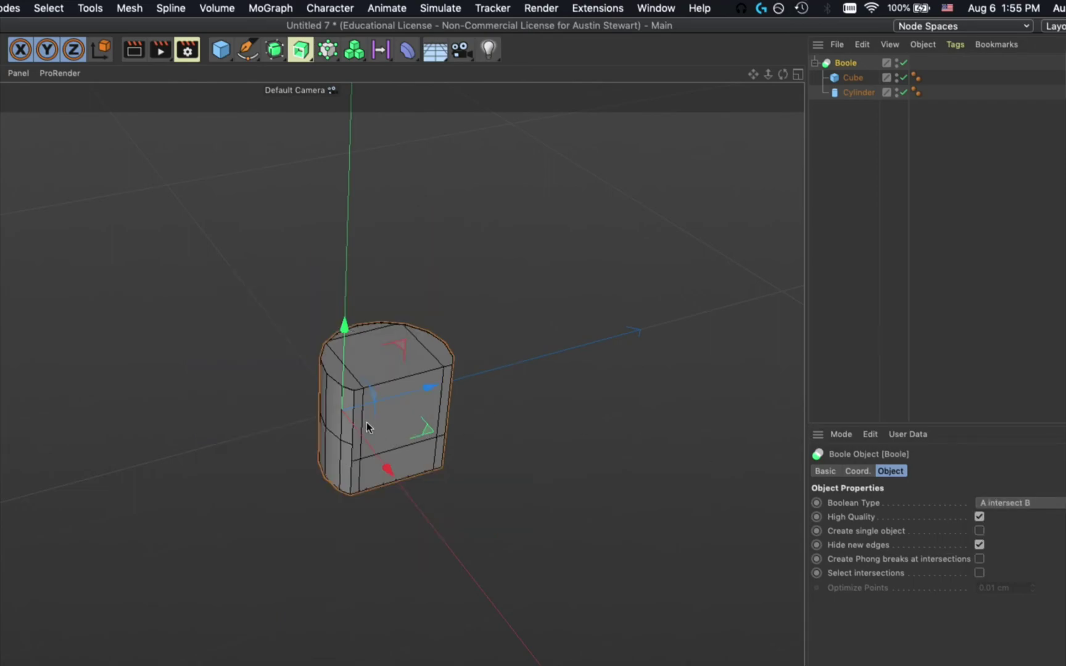
pyautogui.keyDown('alt'); pyautogui.moveTo(321, 430); pyautogui.dragTo(376, 386); pyautogui.keyUp('alt')
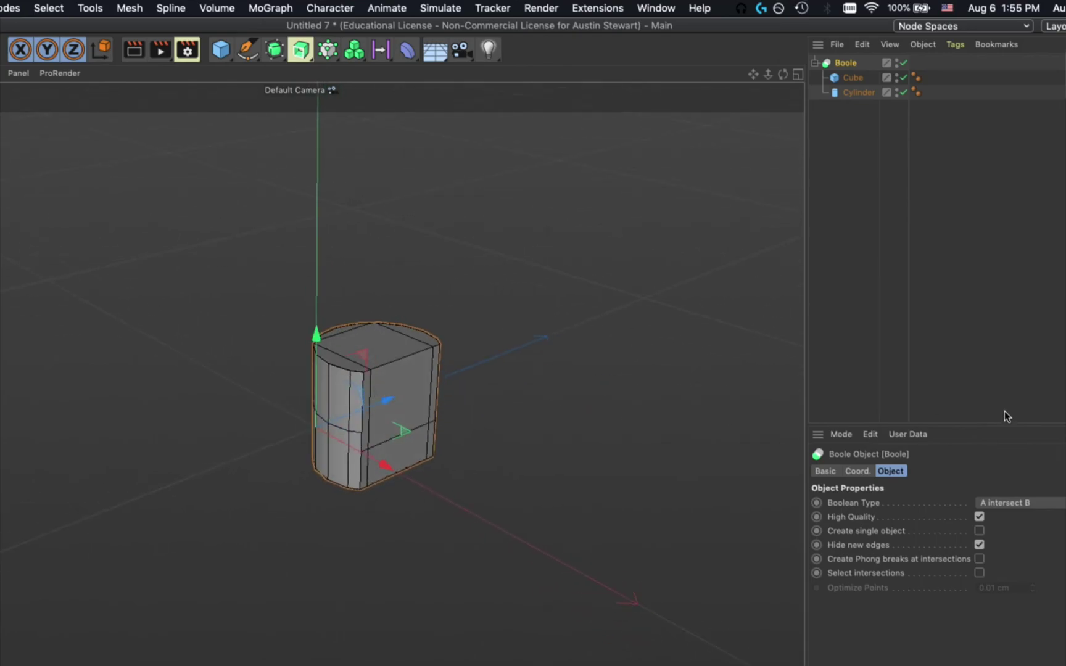
# - Set the Boolean Type to A without B, leaving an open cylindrical notch
pyautogui.click(1023, 503)
pyautogui.click(1023, 559)
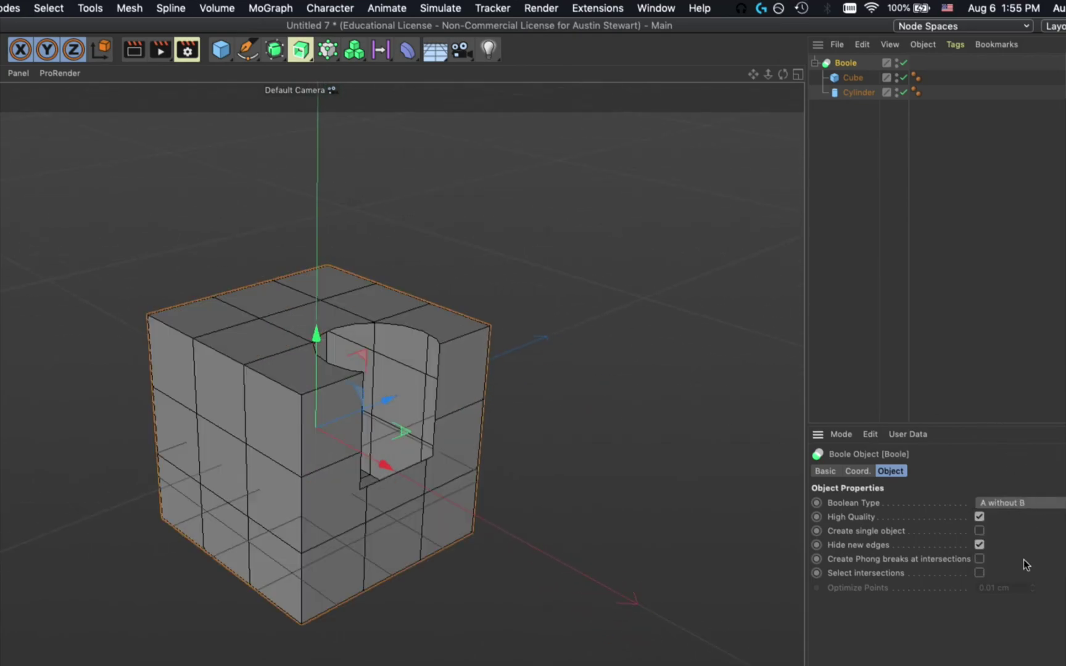
pyautogui.moveTo(435, 507)
pyautogui.keyDown('alt'); pyautogui.mouseDown()
pyautogui.moveTo(357, 500)
pyautogui.moveTo(364, 455)
pyautogui.moveTo(405, 405)
pyautogui.moveTo(382, 444)
pyautogui.moveTo(396, 494)
pyautogui.moveTo(339, 507)
pyautogui.moveTo(228, 494)
pyautogui.moveTo(219, 452)
pyautogui.moveTo(306, 439)
pyautogui.moveTo(216, 482)
pyautogui.moveTo(239, 547)
pyautogui.moveTo(314, 587)
pyautogui.moveTo(391, 553)
pyautogui.moveTo(399, 528)
pyautogui.moveTo(471, 550)
pyautogui.moveTo(402, 554)
pyautogui.moveTo(397, 497)
pyautogui.moveTo(363, 467)
pyautogui.moveTo(236, 522)
pyautogui.moveTo(234, 535)
pyautogui.moveTo(299, 444)
pyautogui.moveTo(380, 472)
pyautogui.moveTo(374, 559)
pyautogui.moveTo(340, 576)
pyautogui.moveTo(425, 567)
pyautogui.moveTo(436, 523)
pyautogui.mouseUp(); pyautogui.keyUp('alt')
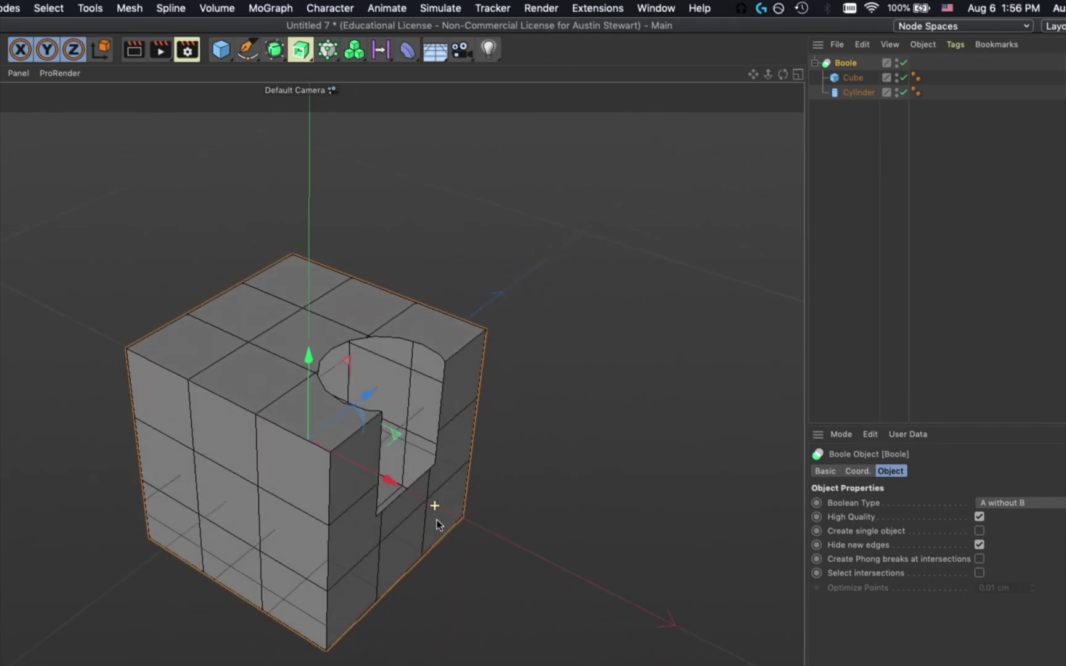
pyautogui.click(1056, 504)
# - Return the Boole to A subtract B and switch to the Safari reference image
pyautogui.click(925, 529)
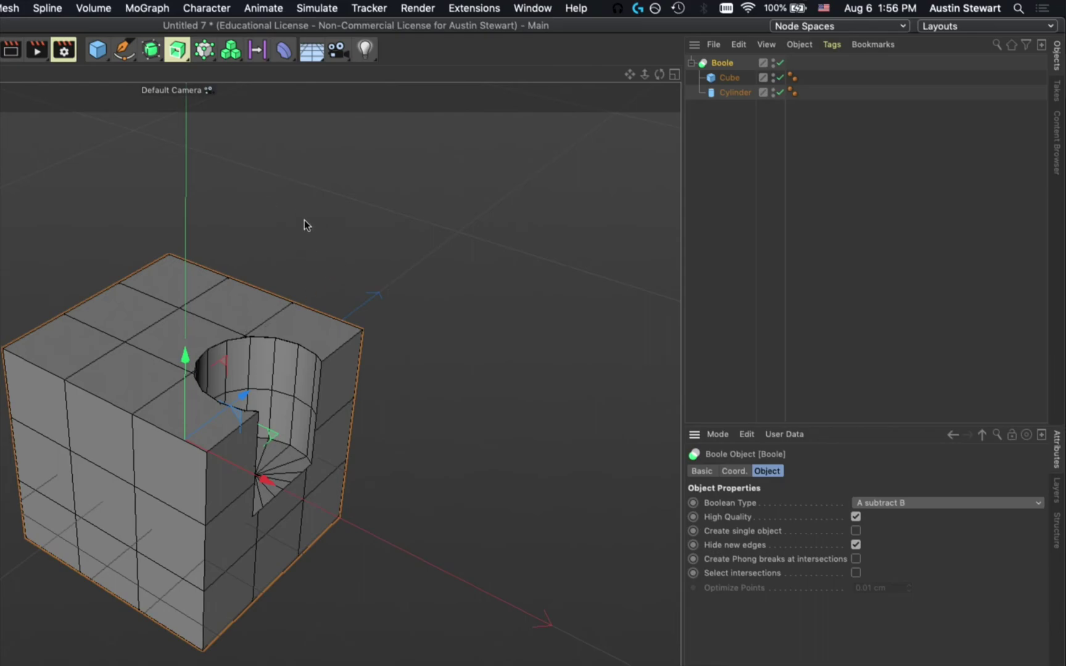
pyautogui.press('super+Tab')
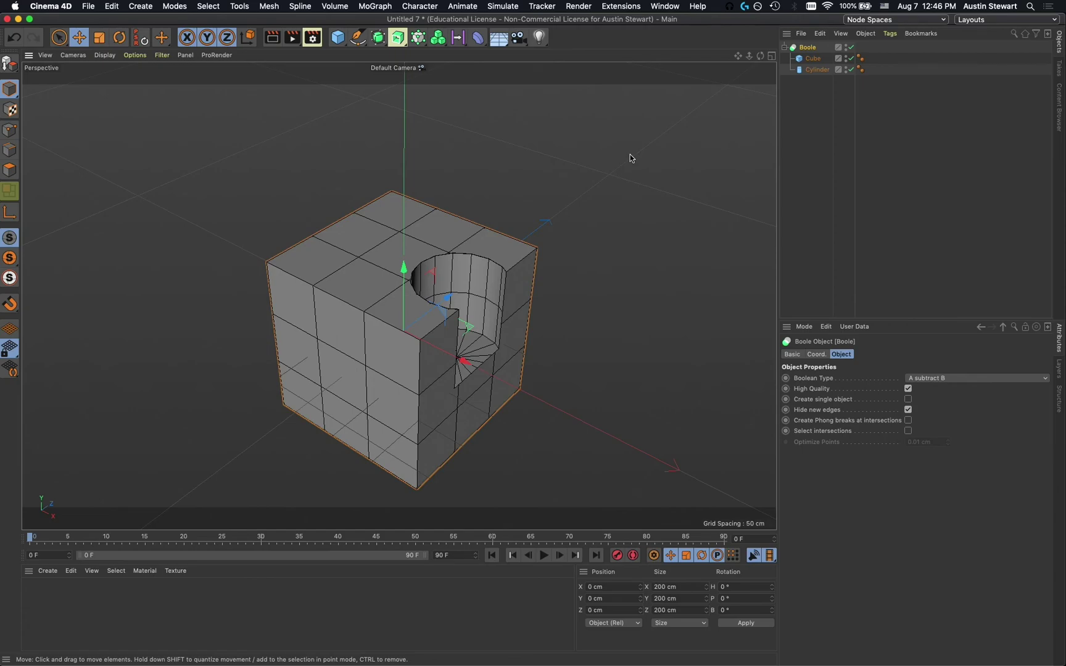
# - Switch to the Tower.c4d project from the V popup's Projects list
pyautogui.press('v')
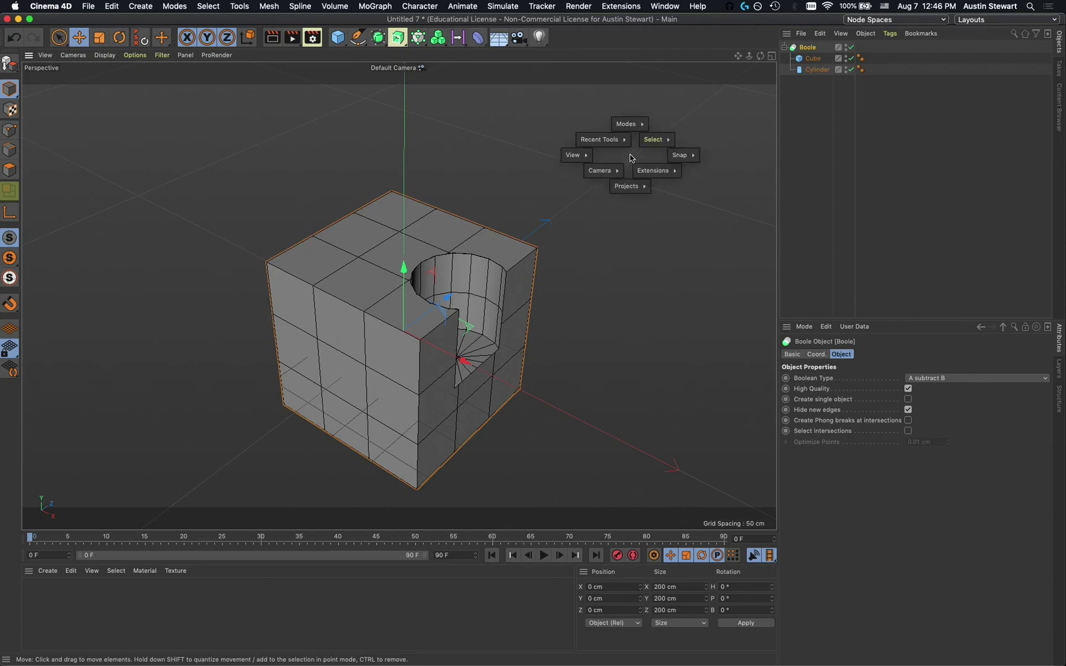
pyautogui.moveTo(635, 125)
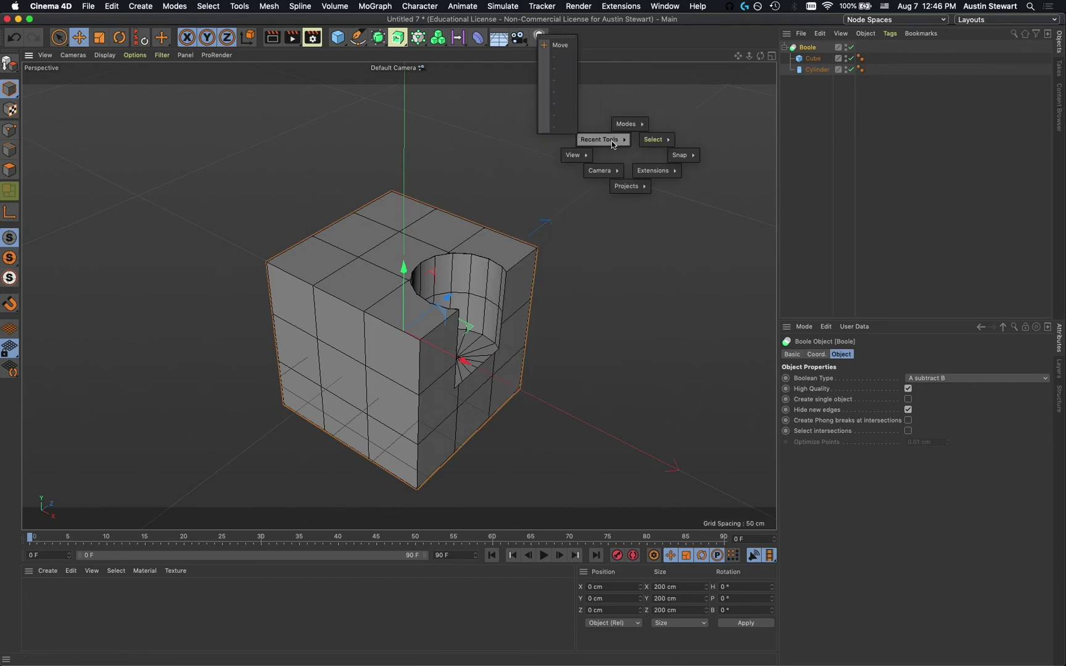
pyautogui.moveTo(578, 158)
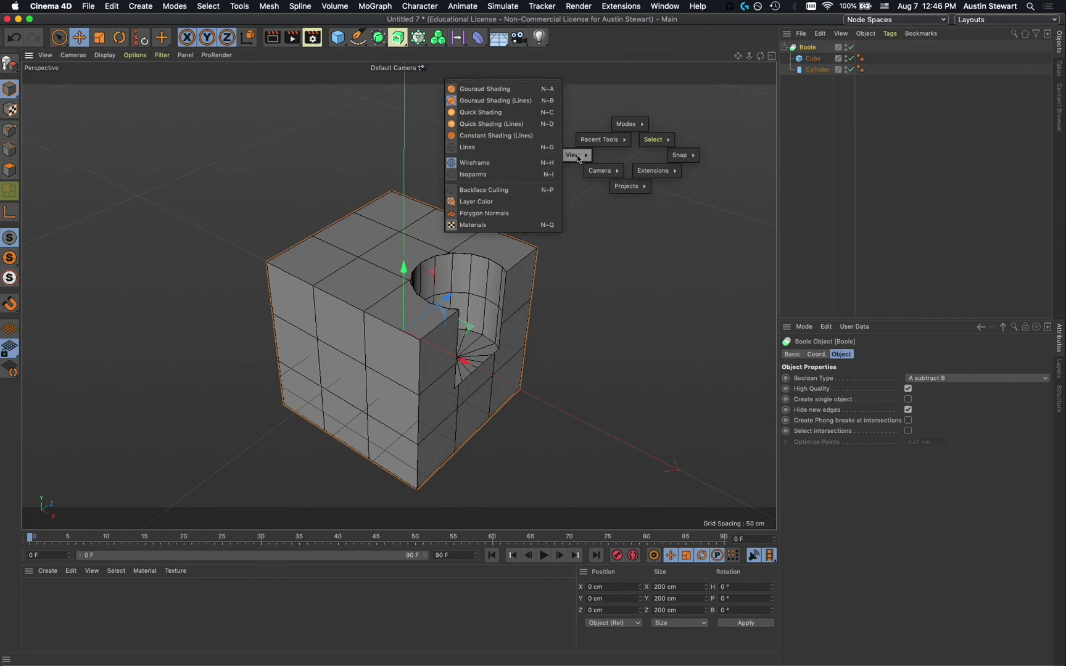
pyautogui.moveTo(604, 175)
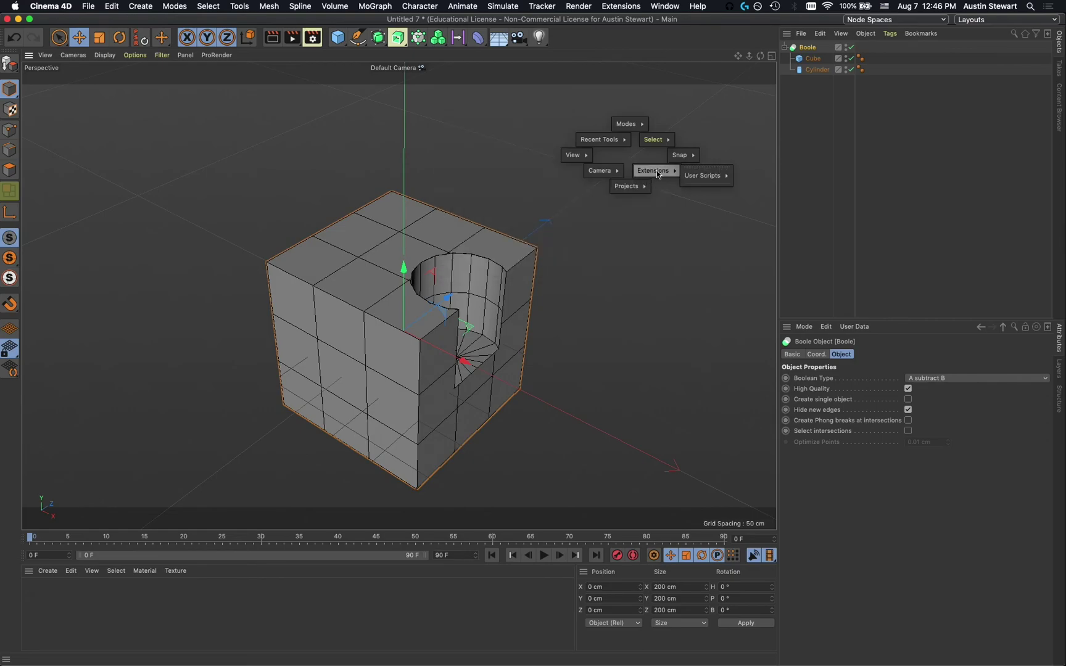
pyautogui.moveTo(684, 160)
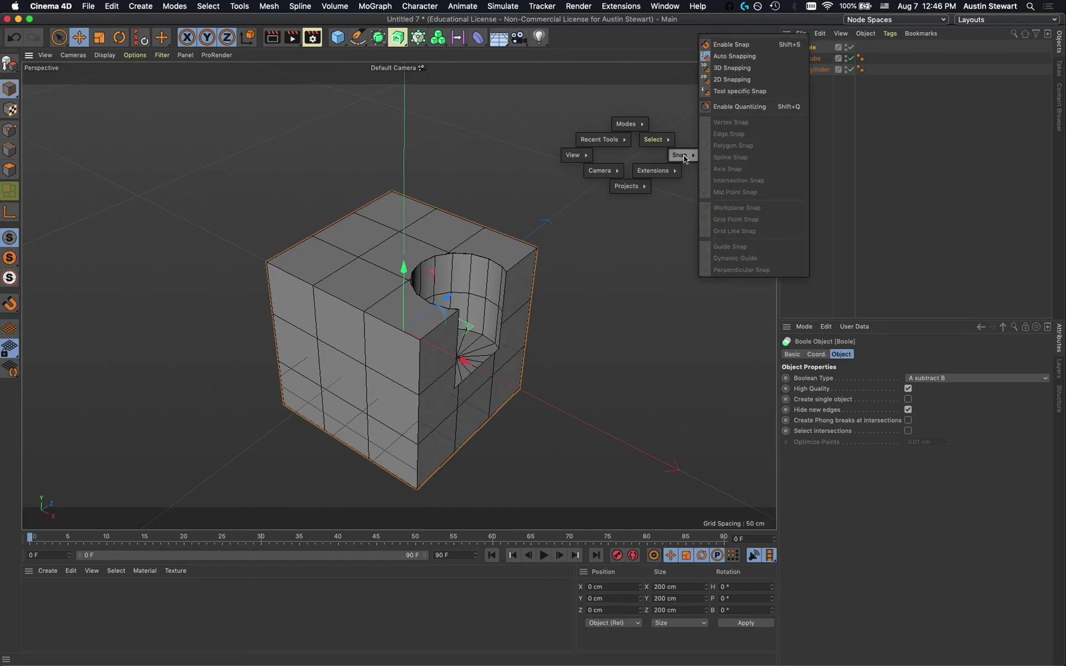
pyautogui.moveTo(656, 147)
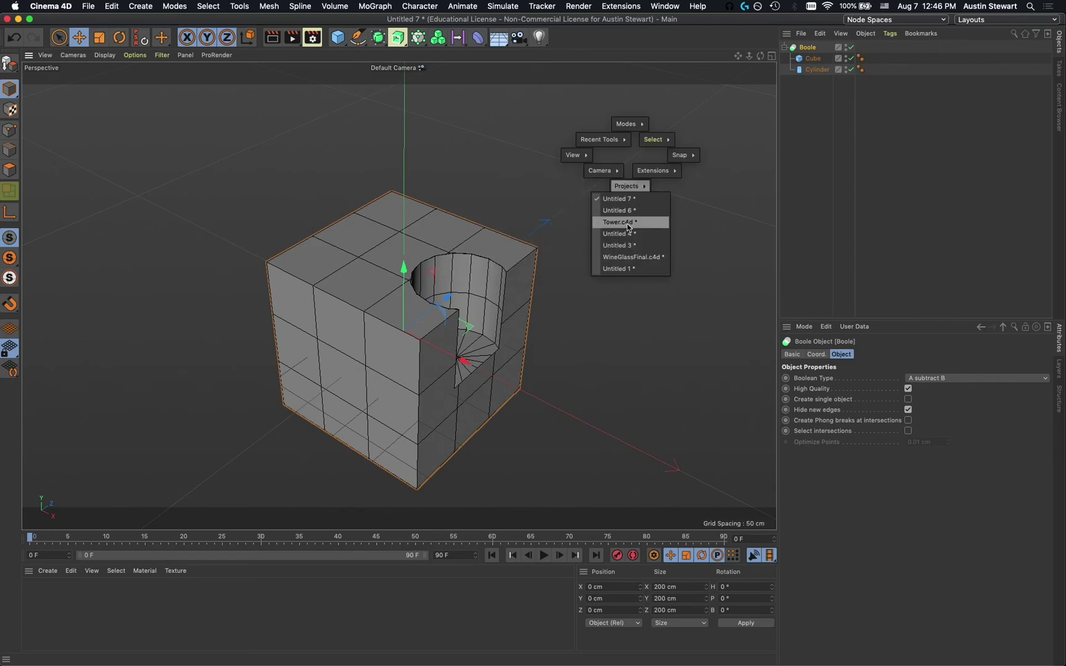
pyautogui.click(627, 224)
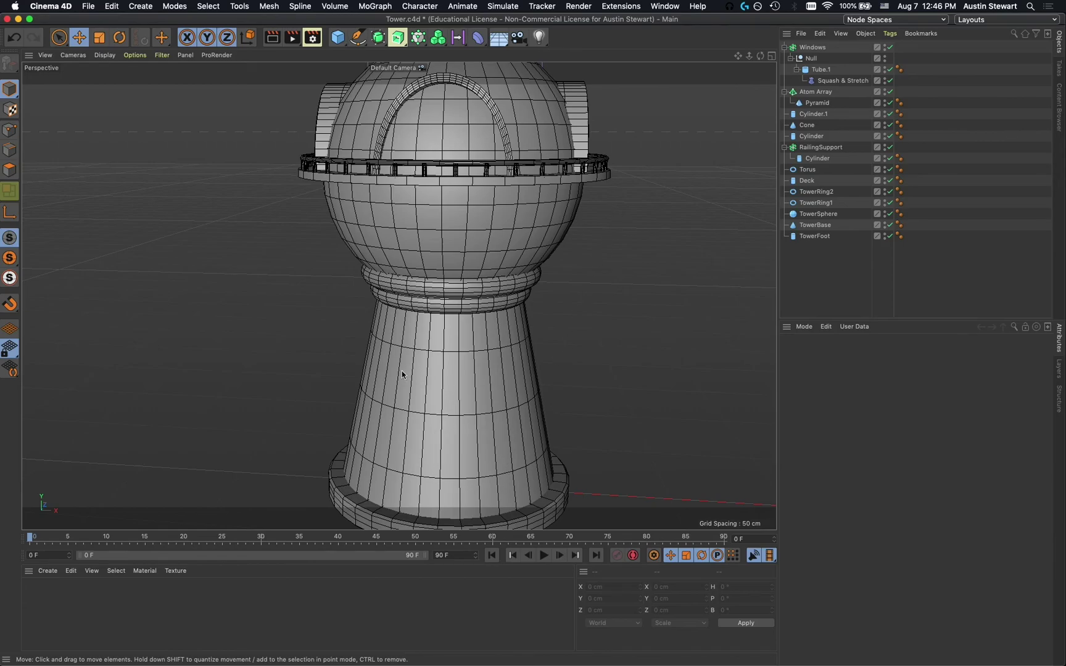
# - Select TowerFoot and TowerBase, then switch to the Untitled 7 project from the V popup
pyautogui.click(817, 236)
pyautogui.keyDown('shift'); pyautogui.click(816, 225); pyautogui.keyUp('shift')
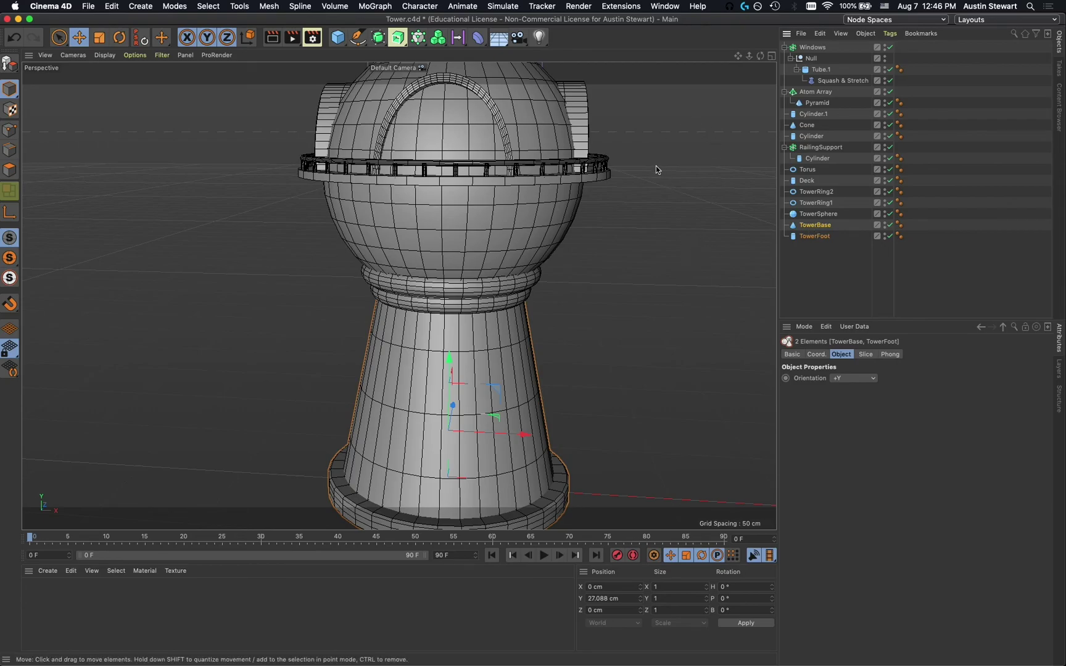
pyautogui.press('v')
pyautogui.moveTo(660, 200)
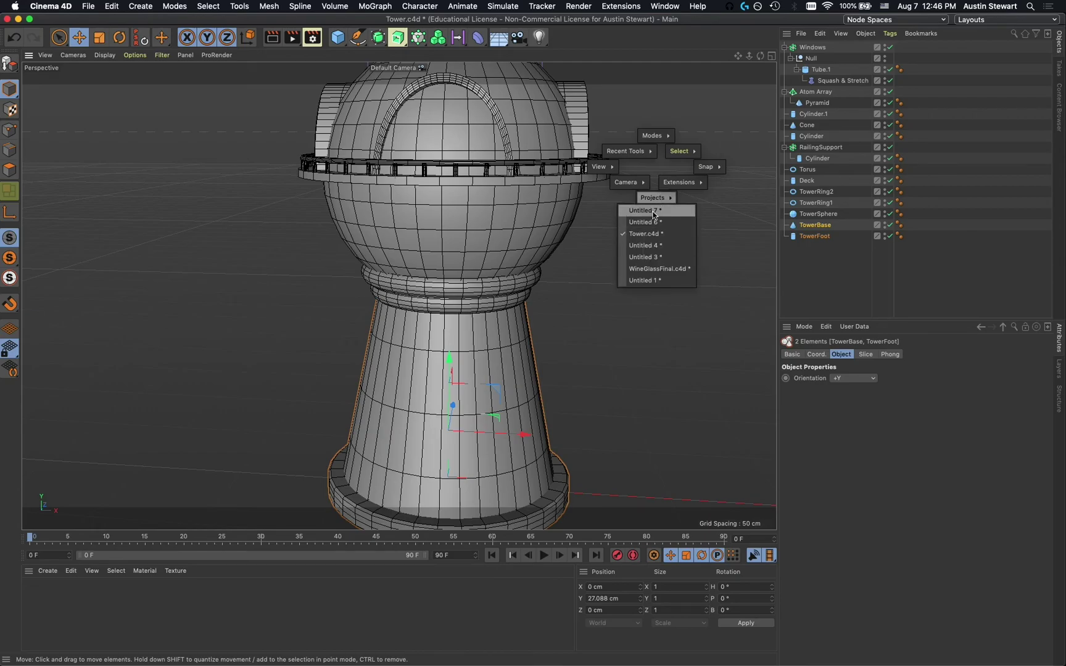
pyautogui.click(653, 211)
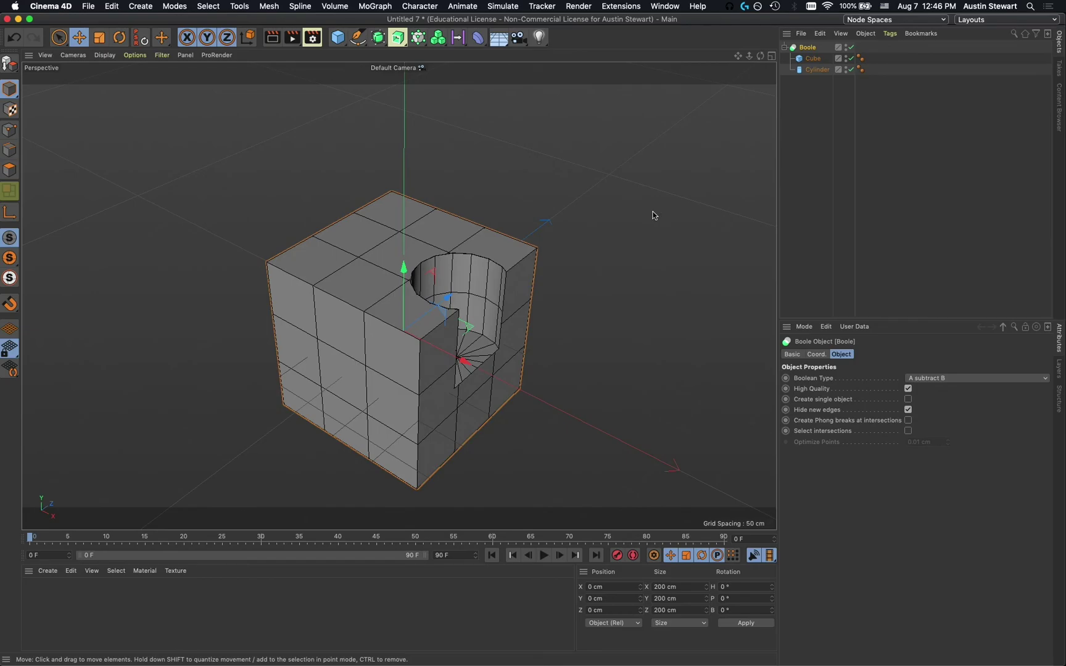
# - Paste TowerBase and TowerFoot into Untitled 7 and disable the test Cube and Cylinder
pyautogui.press('super+v')
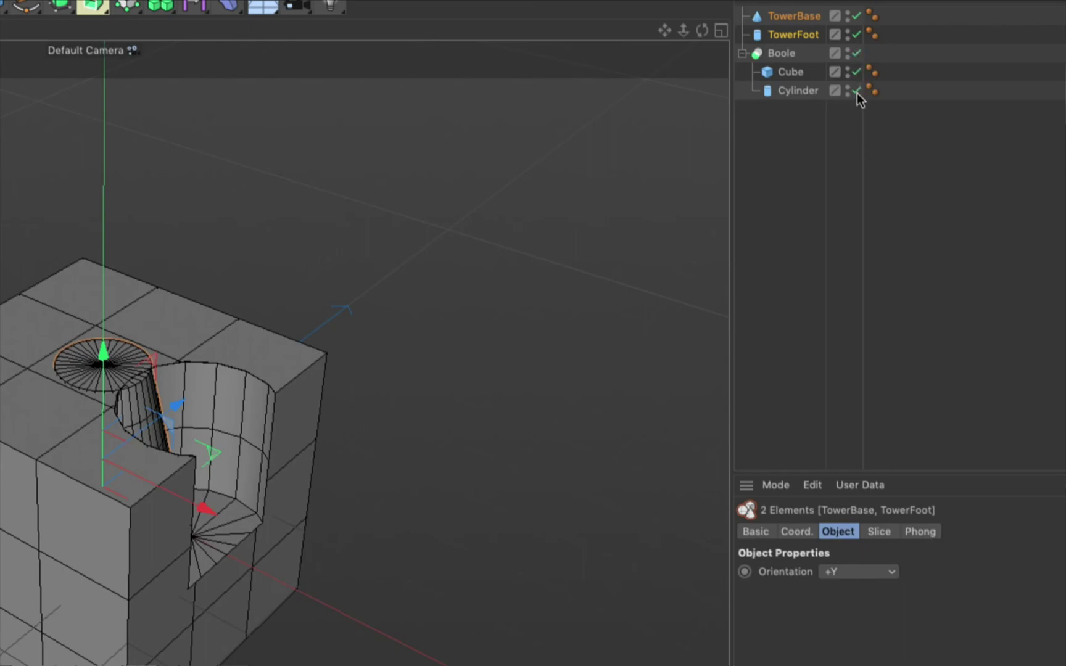
pyautogui.click(856, 53)
pyautogui.click(856, 53)
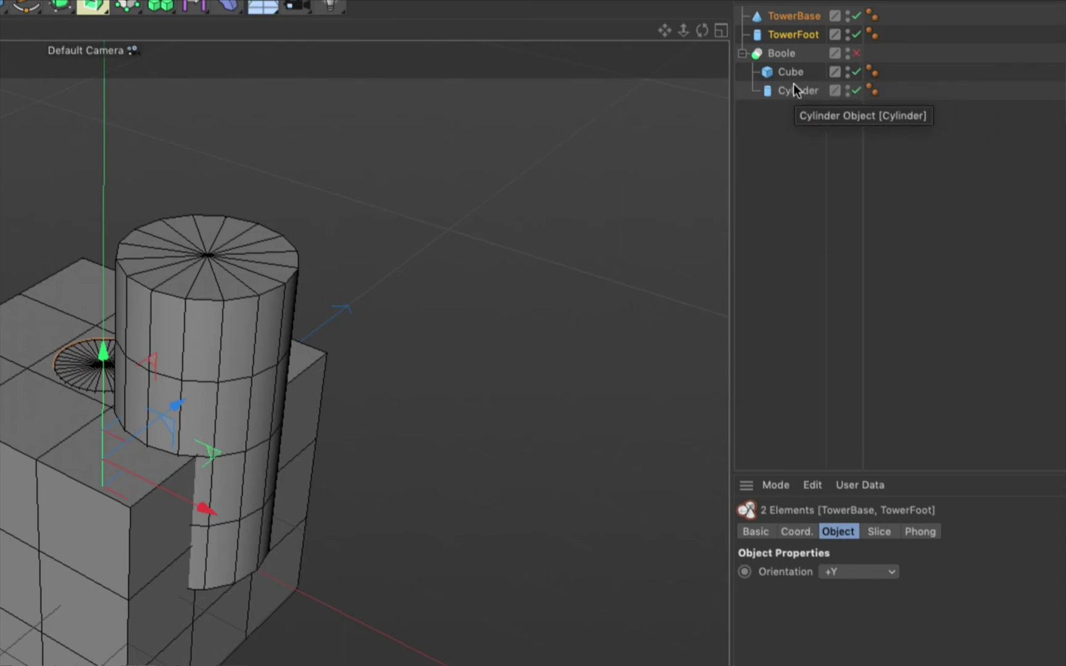
pyautogui.click(856, 72)
pyautogui.click(856, 91)
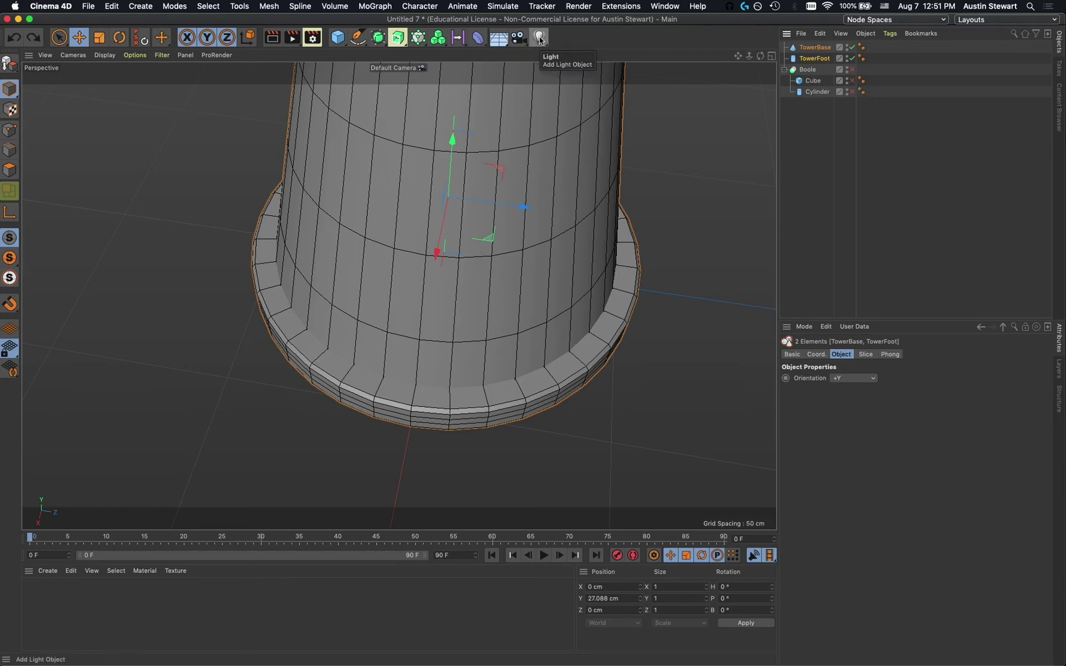
# - Group TowerBase and TowerFoot under a new Boole.1 set to A union B, and delete the test Cube
pyautogui.click(376, 38)
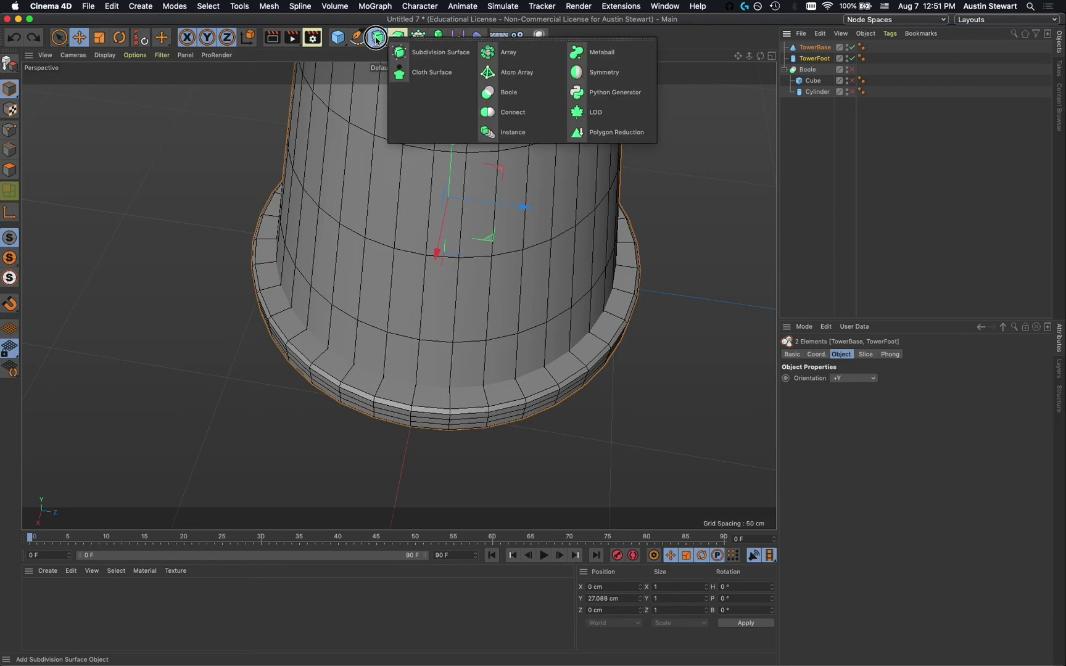
pyautogui.click(505, 91)
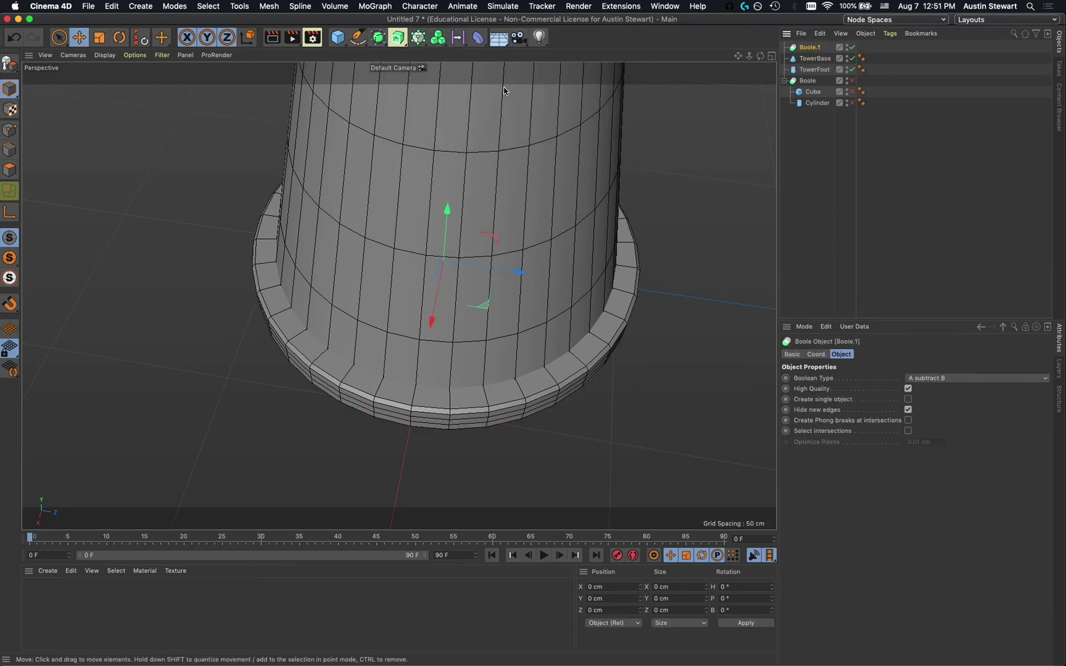
pyautogui.moveTo(816, 70)
pyautogui.mouseDown()
pyautogui.moveTo(807, 71)
pyautogui.moveTo(814, 49)
pyautogui.mouseUp()
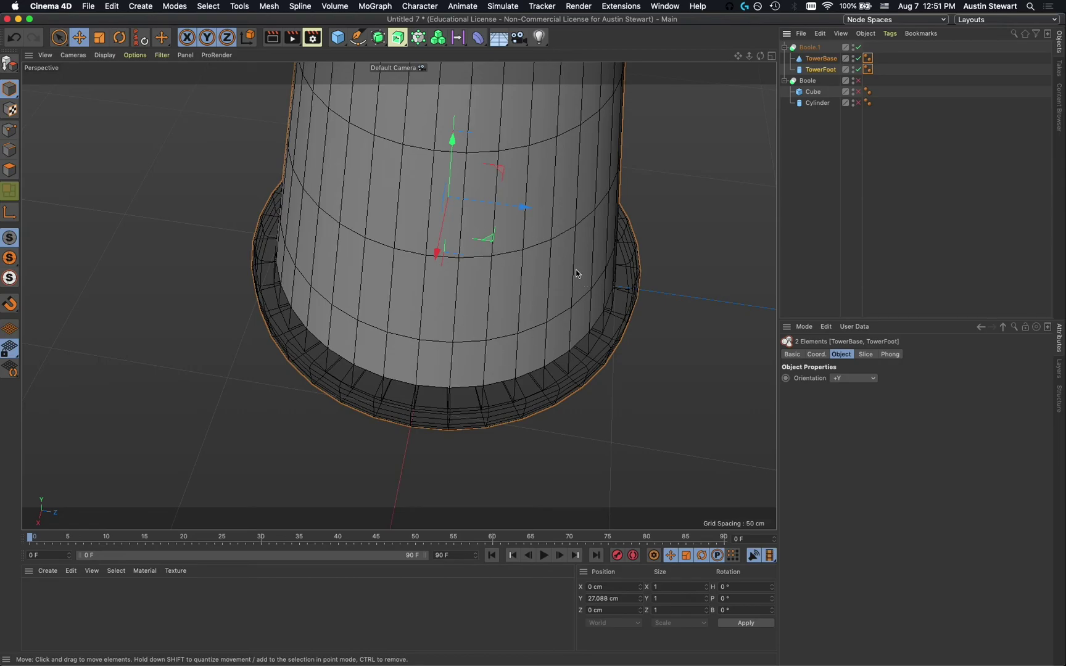
pyautogui.click(811, 49)
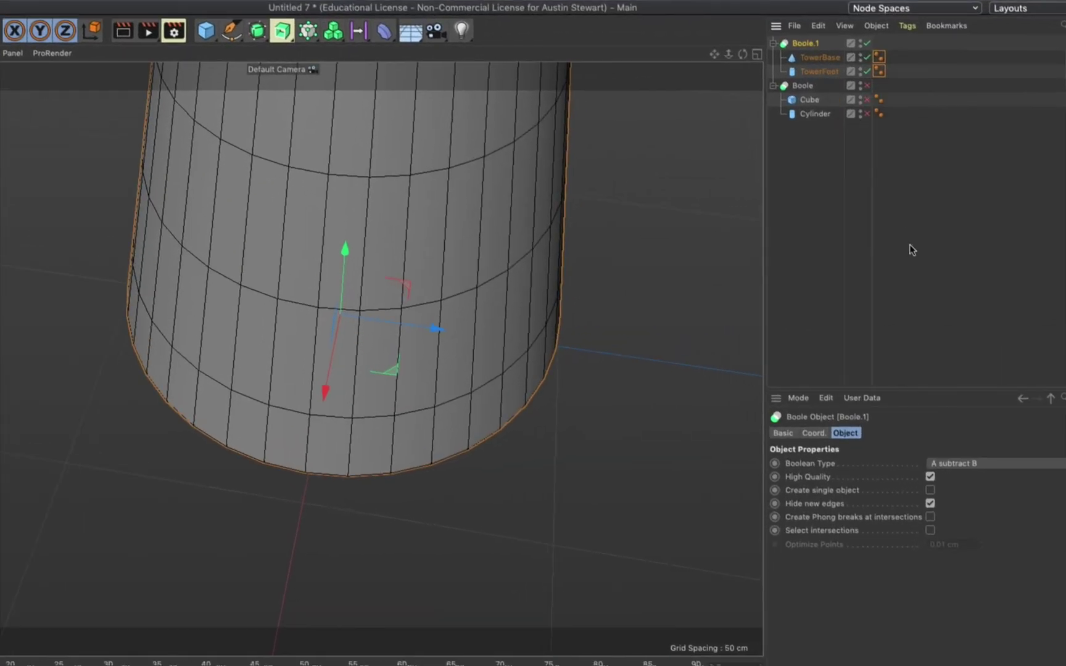
pyautogui.click(977, 462)
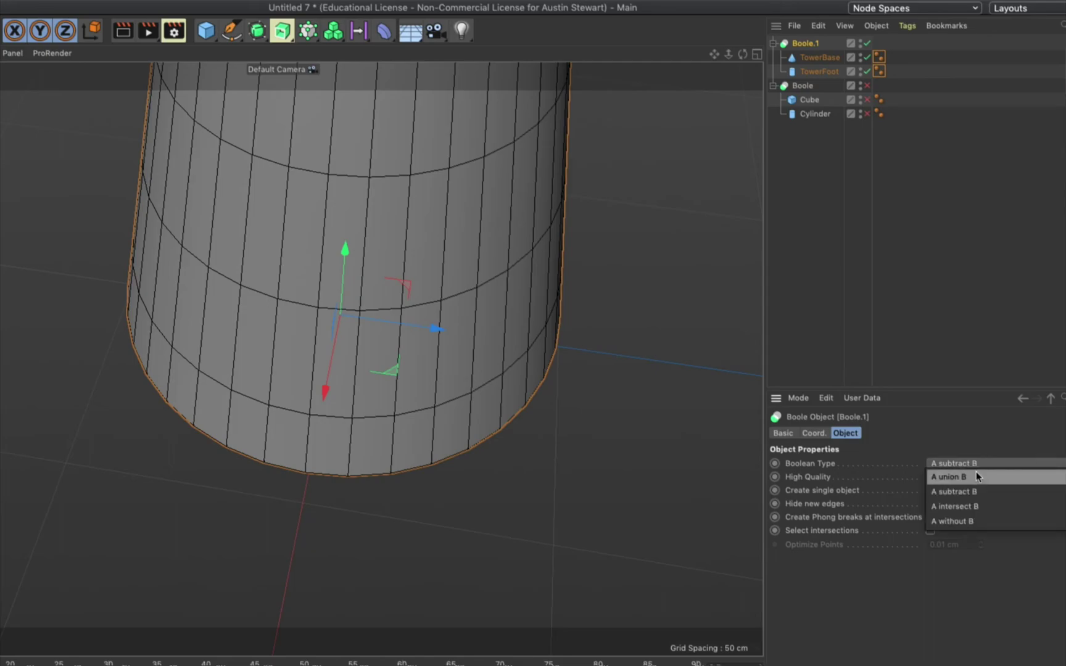
pyautogui.click(975, 475)
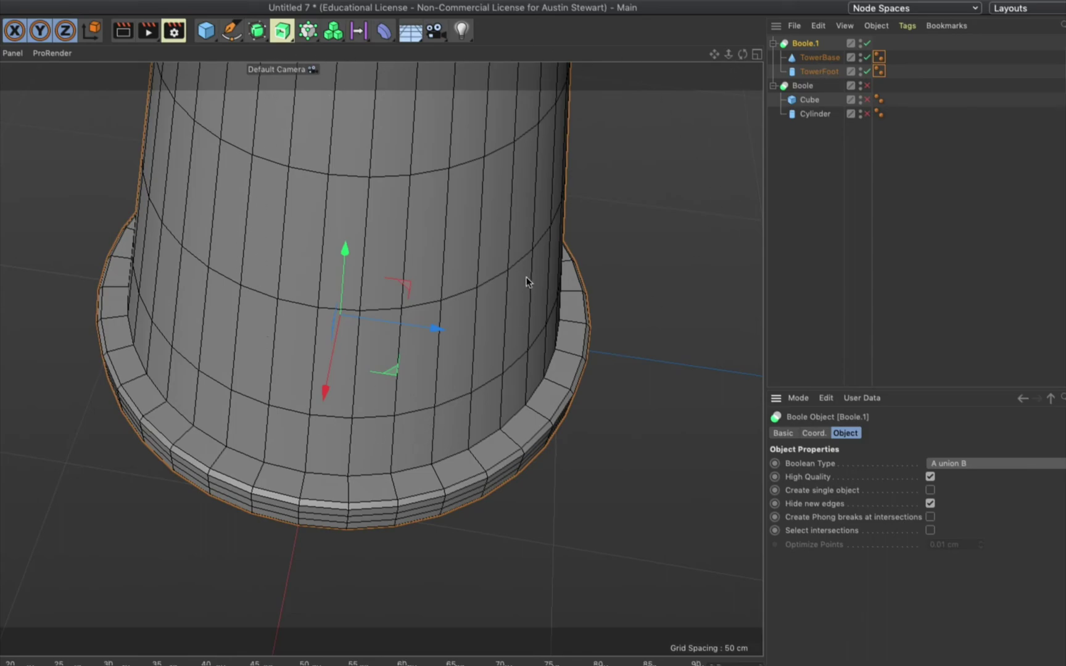
pyautogui.click(809, 100)
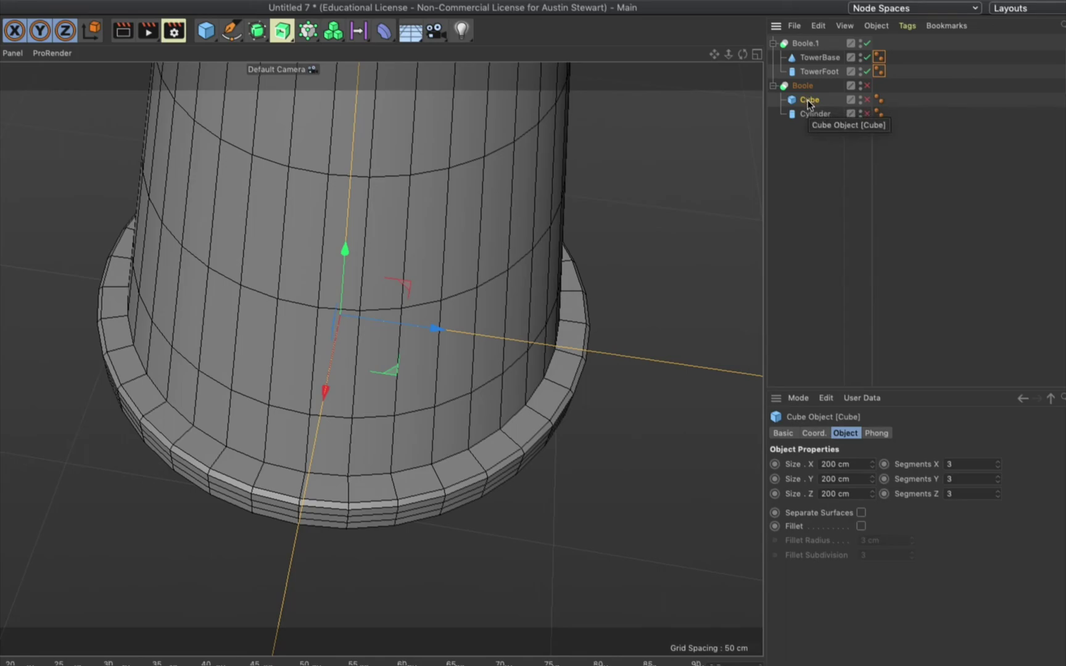
pyautogui.press('Delete')
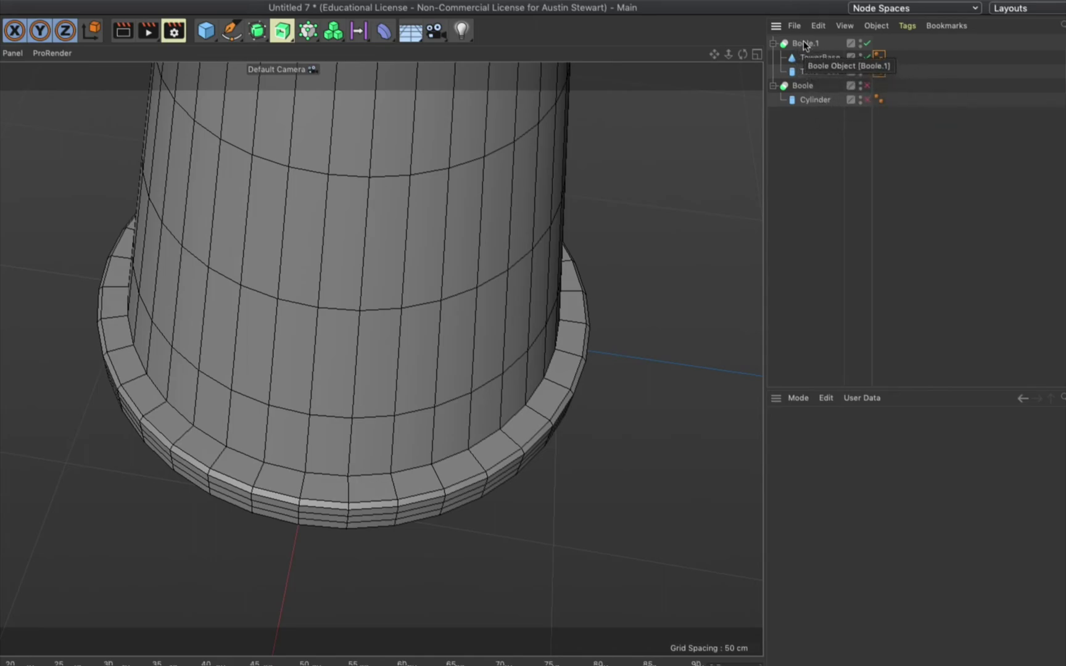
# - Nest Boole.1 under Boole, re-enable Boole and Cylinder, and shift the tower against the cutter
pyautogui.moveTo(805, 46); pyautogui.dragTo(803, 85)
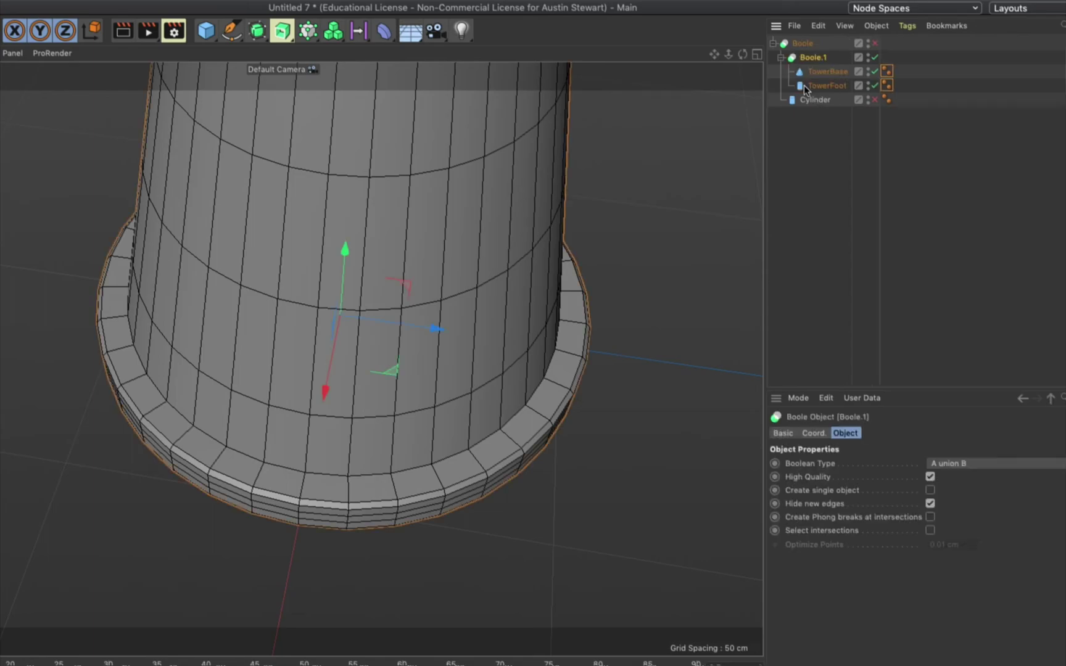
pyautogui.click(875, 45)
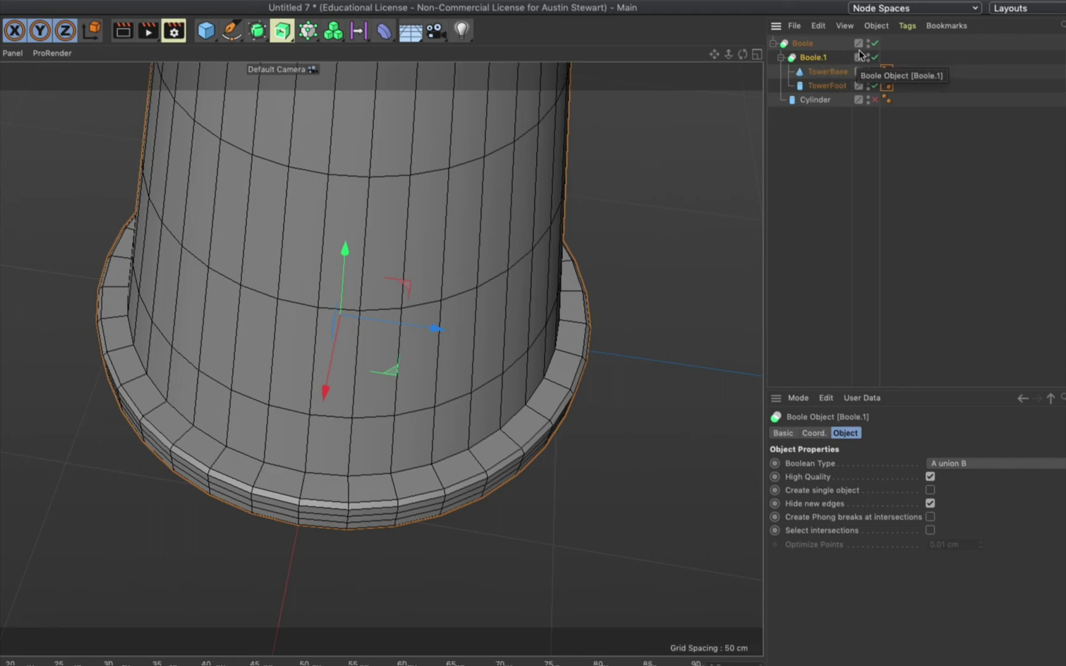
pyautogui.click(874, 100)
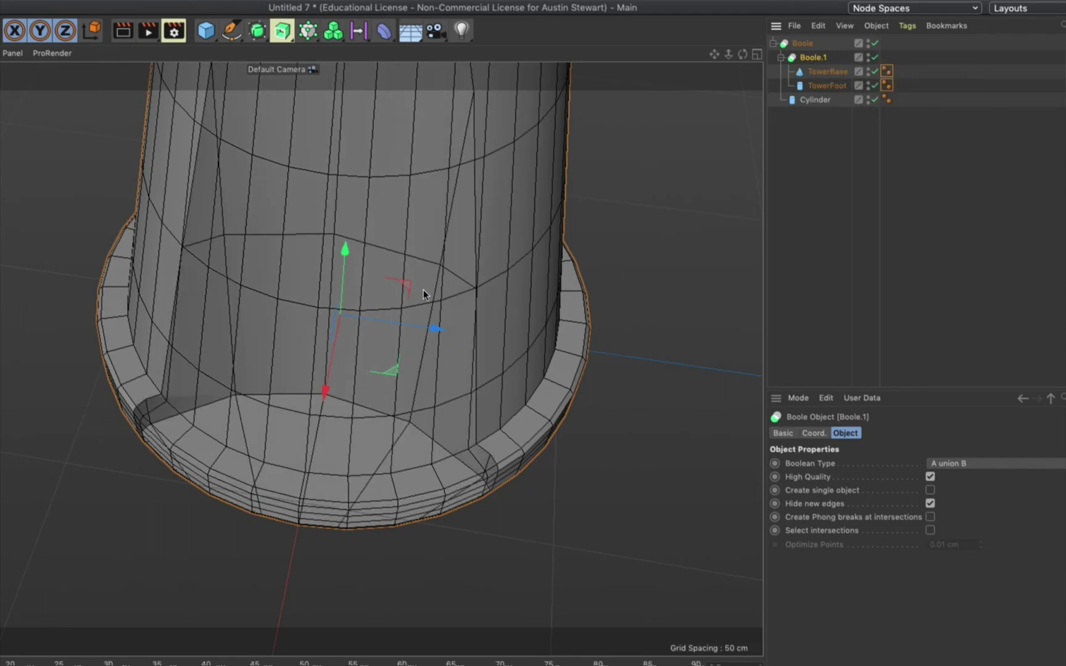
pyautogui.moveTo(268, 294); pyautogui.dragTo(248, 261)
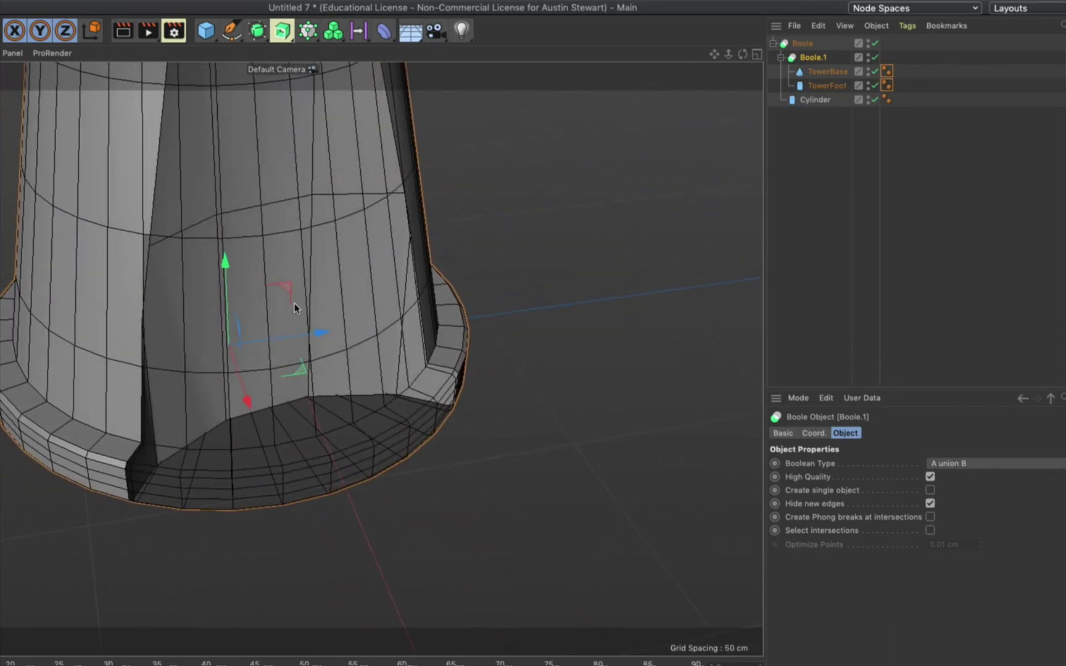
# - Set the Cylinder's radius to 10 cm and clear its height value
pyautogui.click(814, 100)
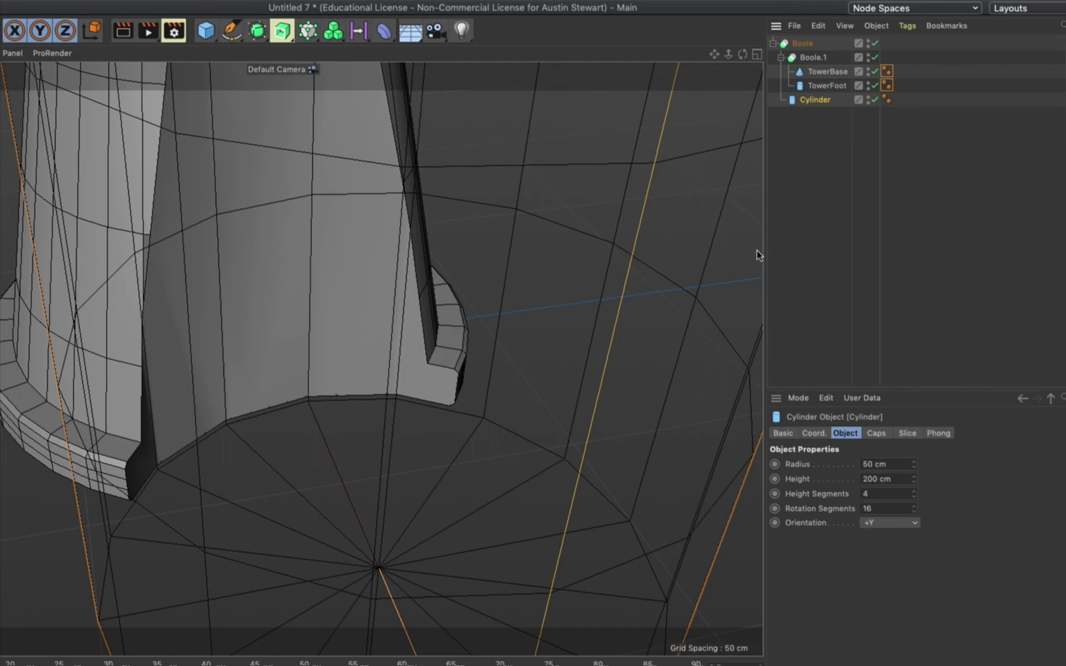
pyautogui.click(870, 464)
pyautogui.write('10')
pyautogui.press('Tab')
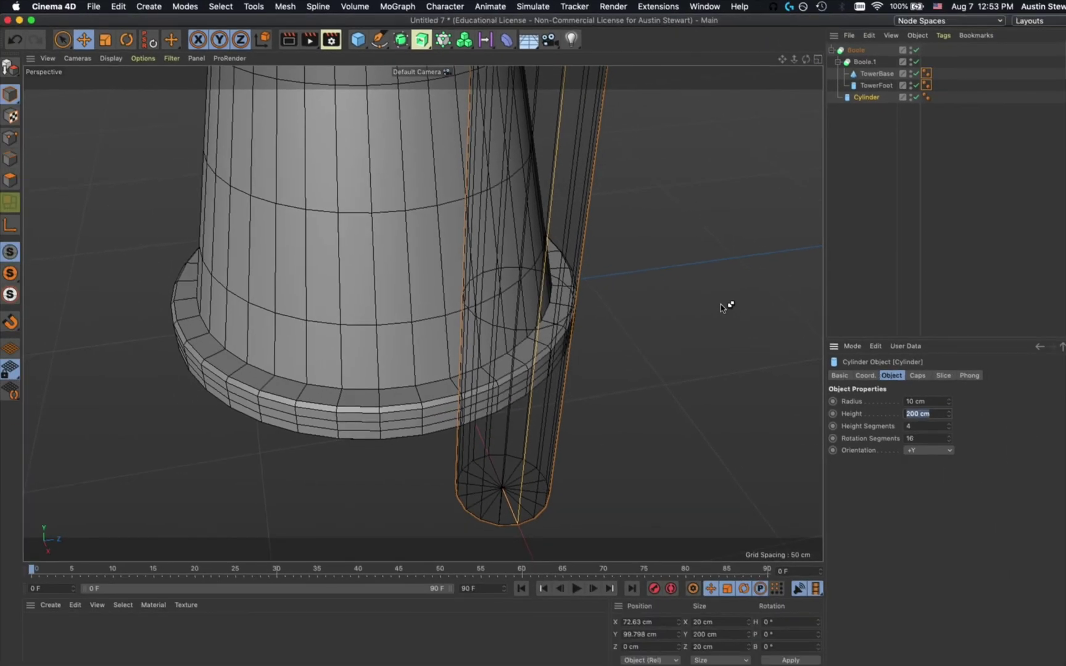
pyautogui.press('BackSpace')
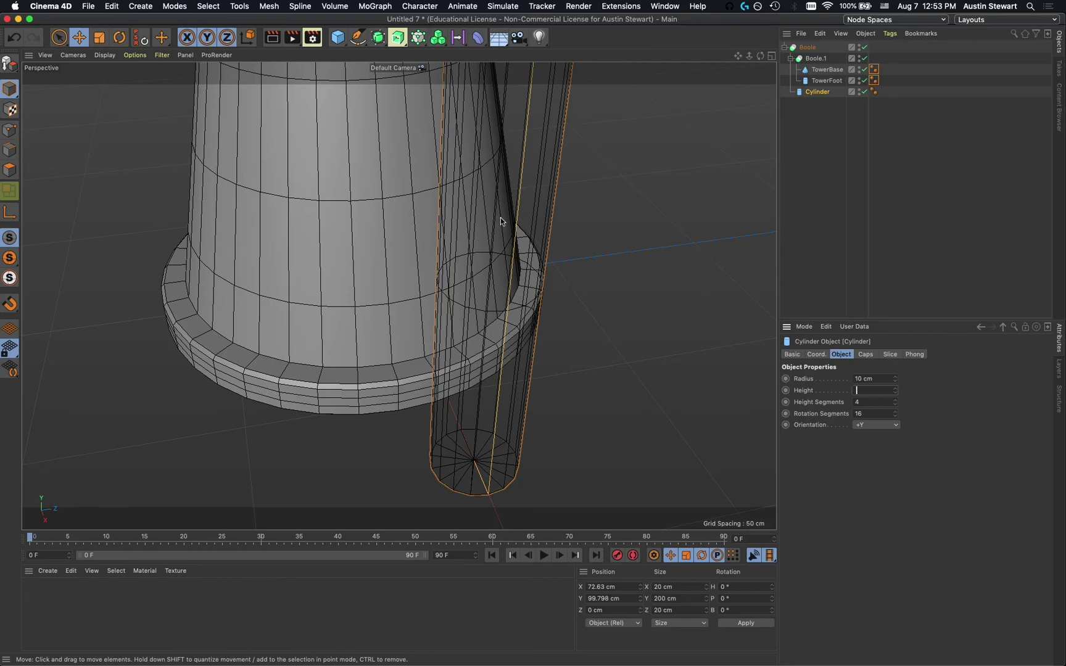
# - Restore the cylinder's 200 cm height, slide it toward the base, then delete it
pyautogui.click(79, 38)
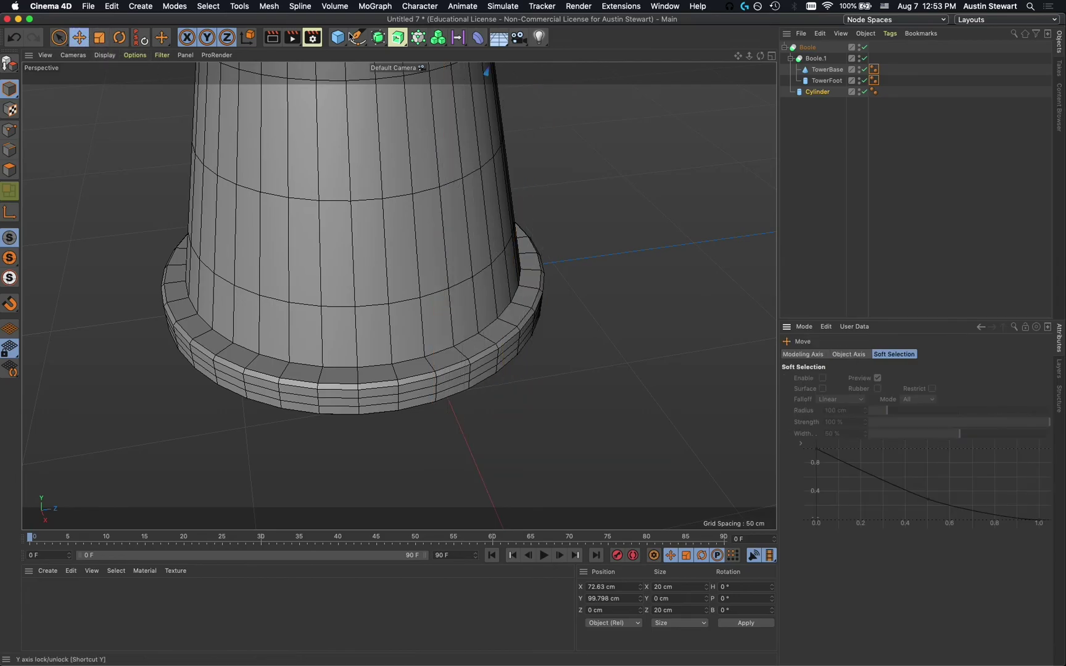
pyautogui.click(819, 92)
pyautogui.scroll(-8, 464, 221)
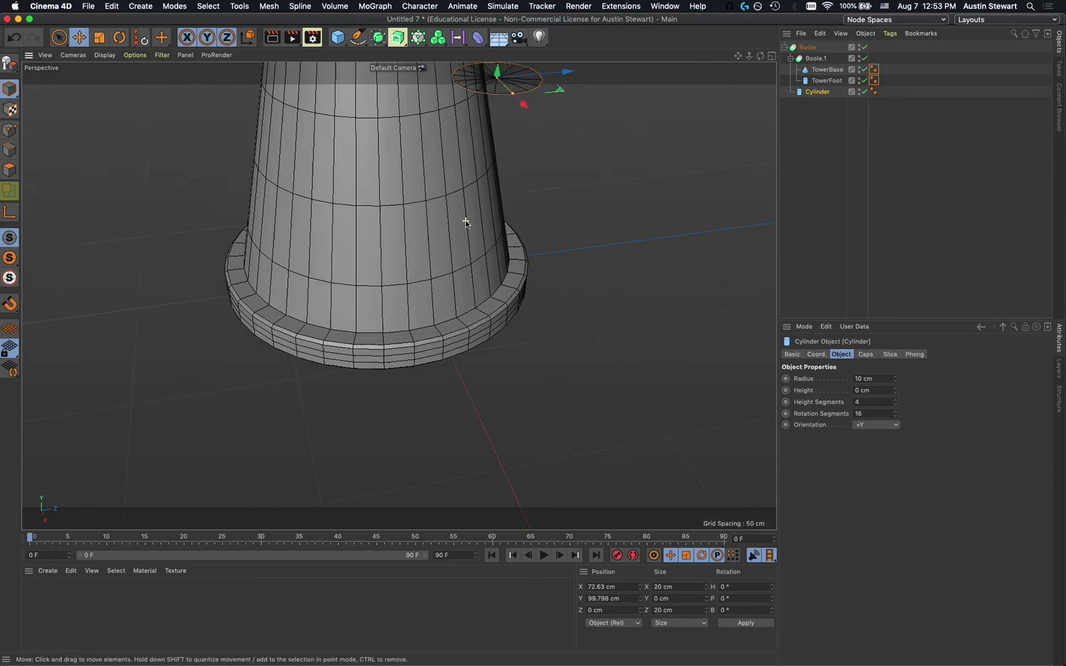
pyautogui.press('super+z')
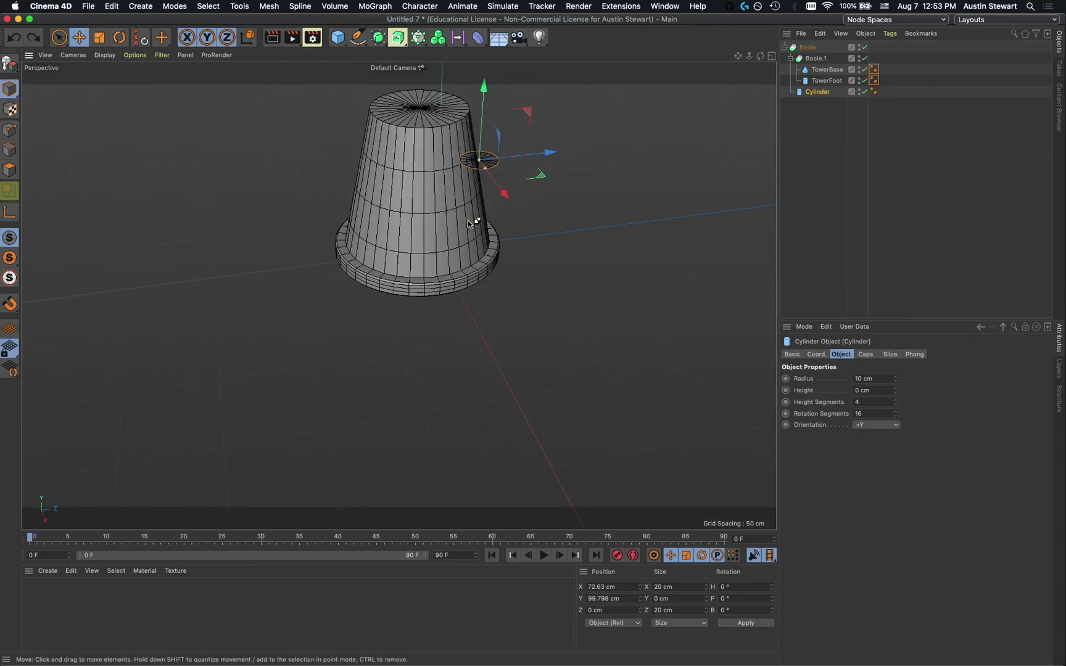
pyautogui.press('super+z')
pyautogui.moveTo(503, 194); pyautogui.dragTo(488, 167)
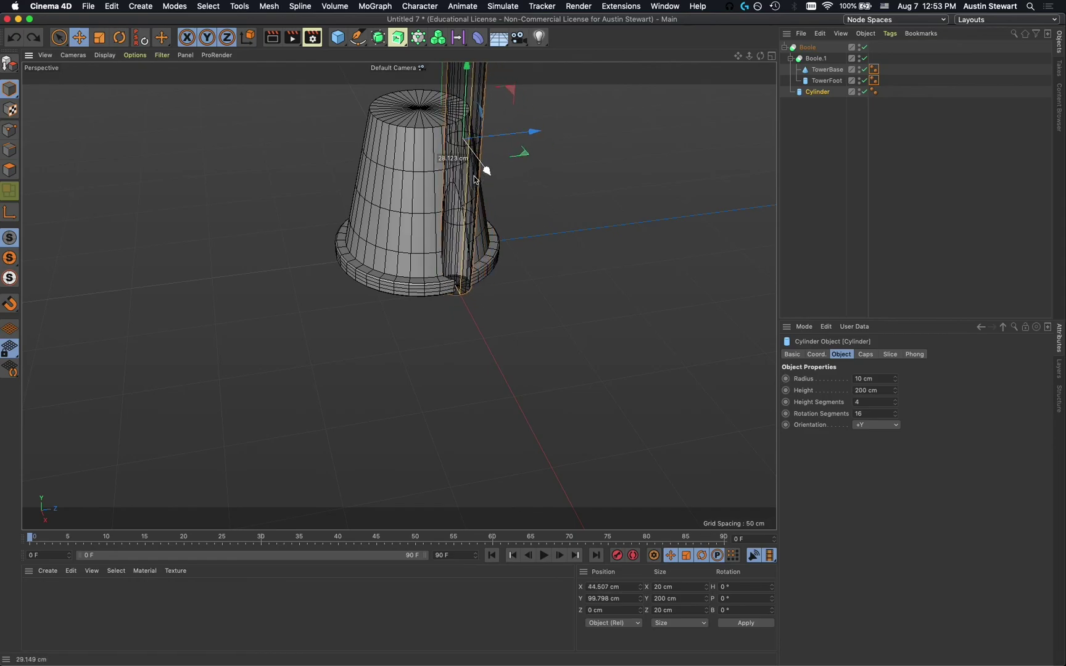
pyautogui.scroll(6, 472, 286)
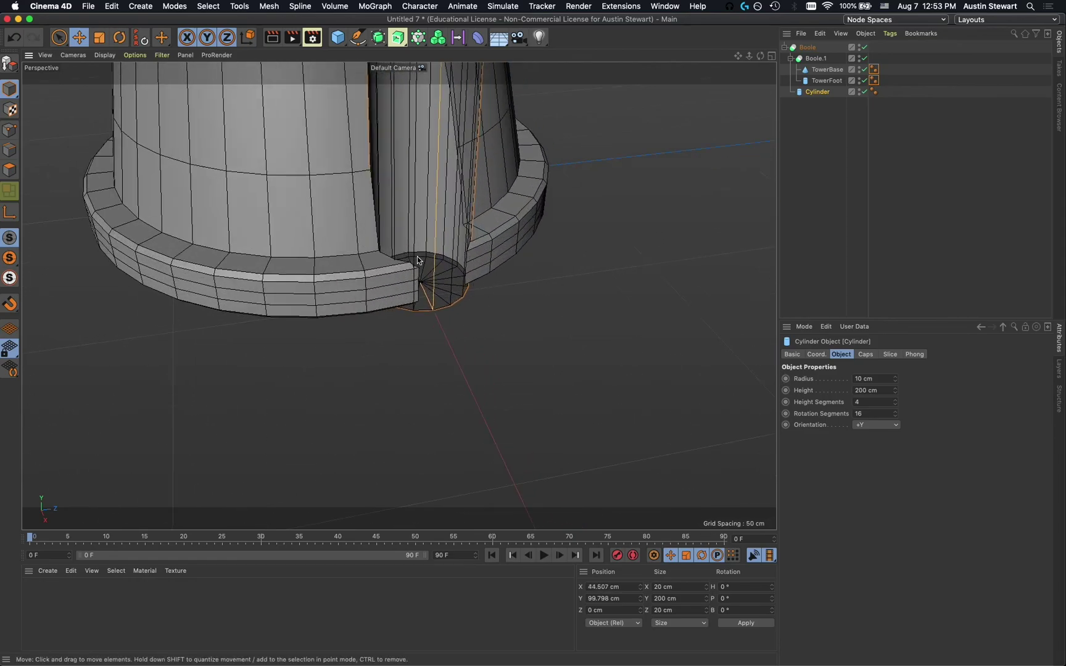
pyautogui.scroll(-5, 450, 267)
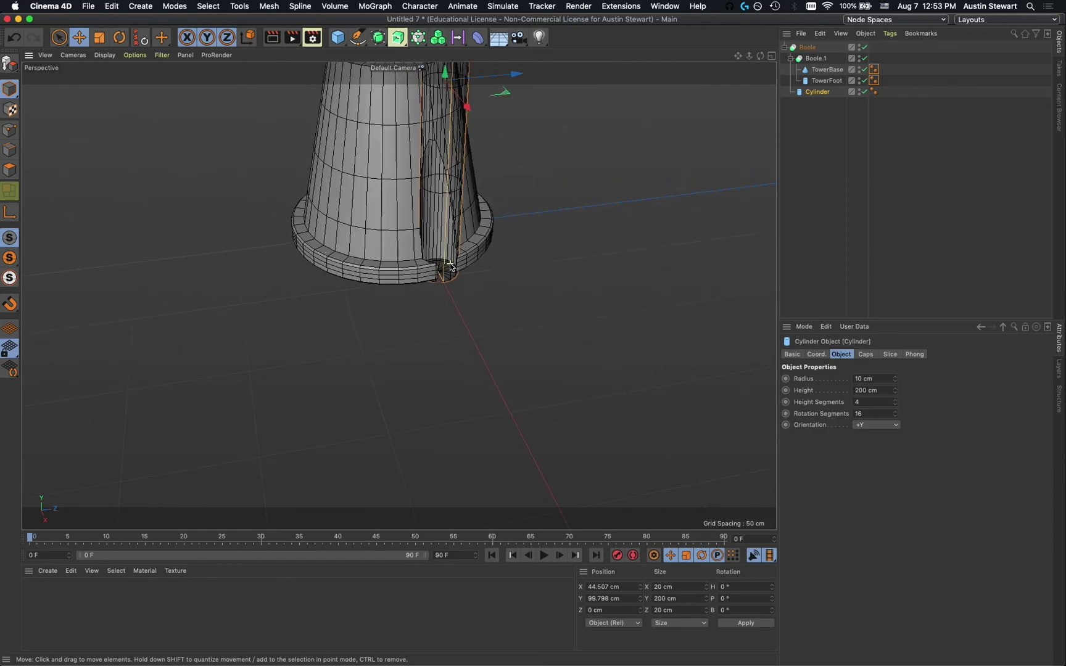
pyautogui.scroll(5, 450, 266)
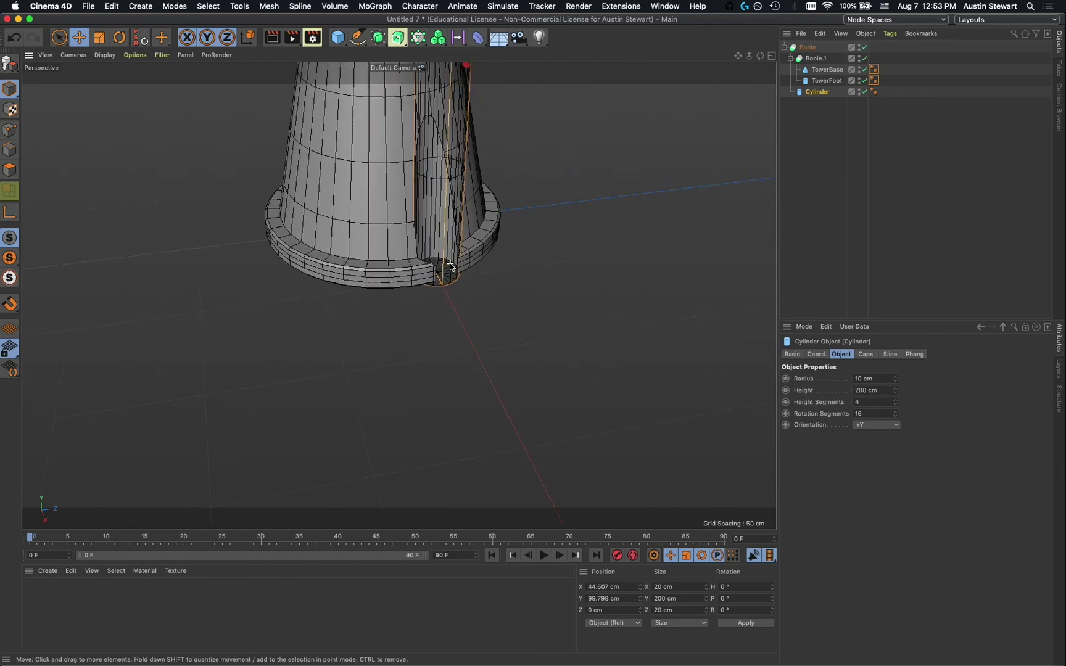
pyautogui.keyDown('alt'); pyautogui.moveTo(404, 165); pyautogui.dragTo(407, 349); pyautogui.keyUp('alt')
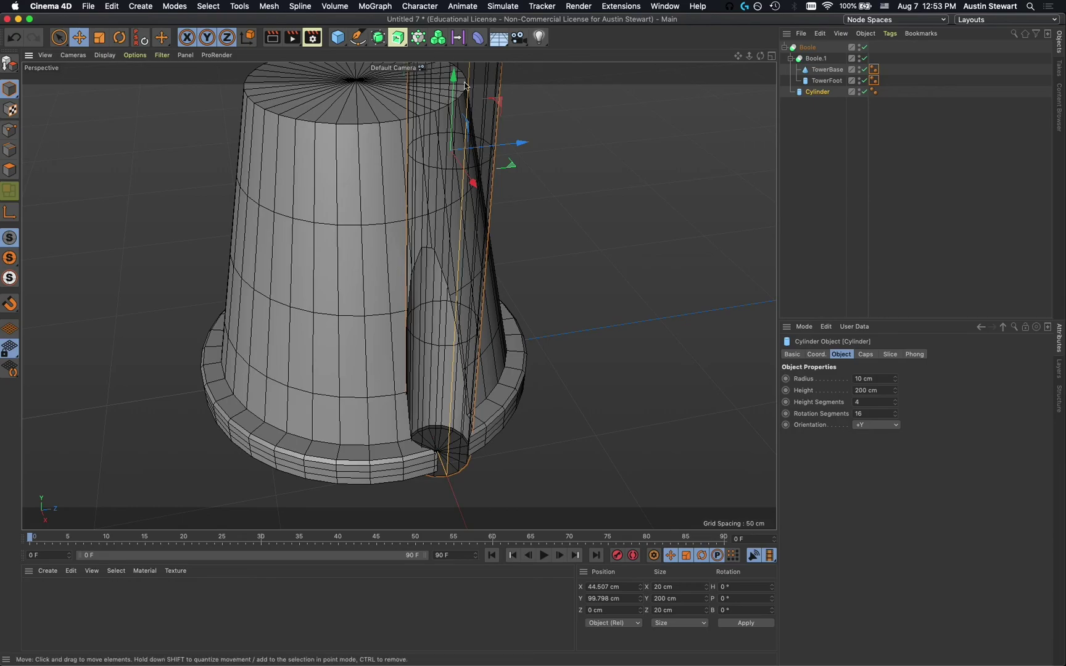
pyautogui.press('BackSpace')
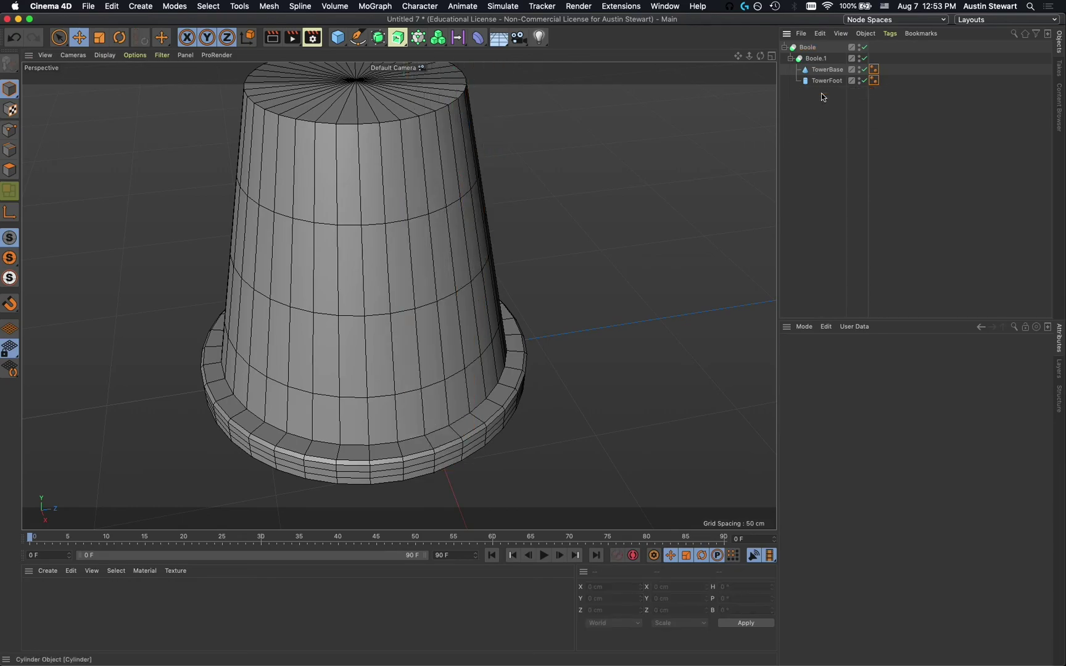
# - Add a Cube and size it to X 10 cm, Y 150 cm, Z 30 cm
pyautogui.click(338, 38)
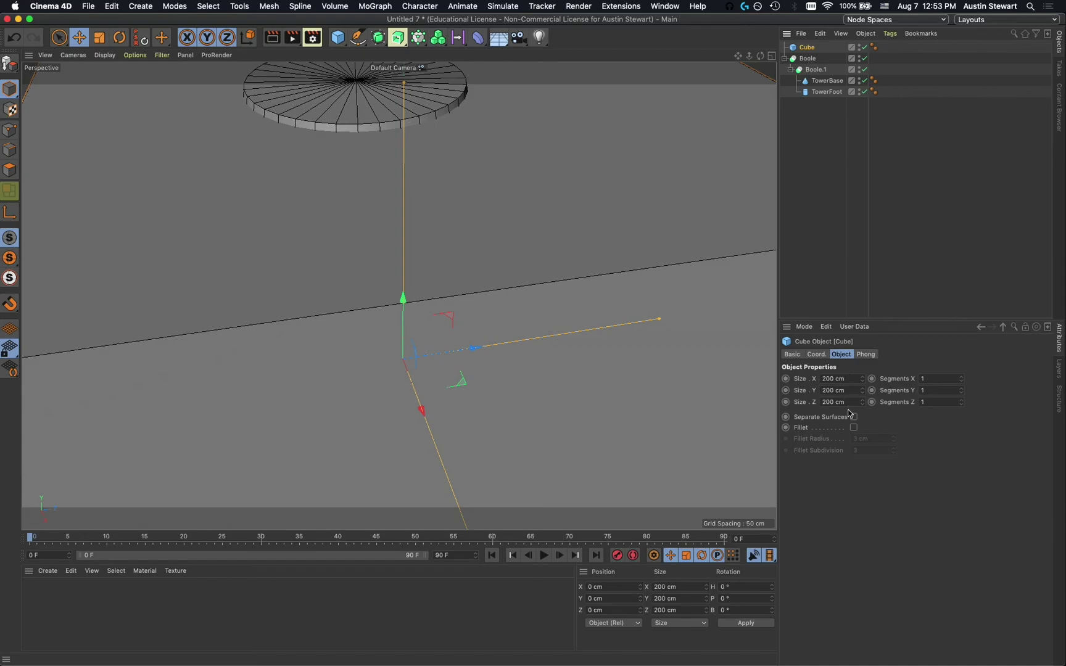
pyautogui.click(852, 379)
pyautogui.write('10')
pyautogui.press('Tab')
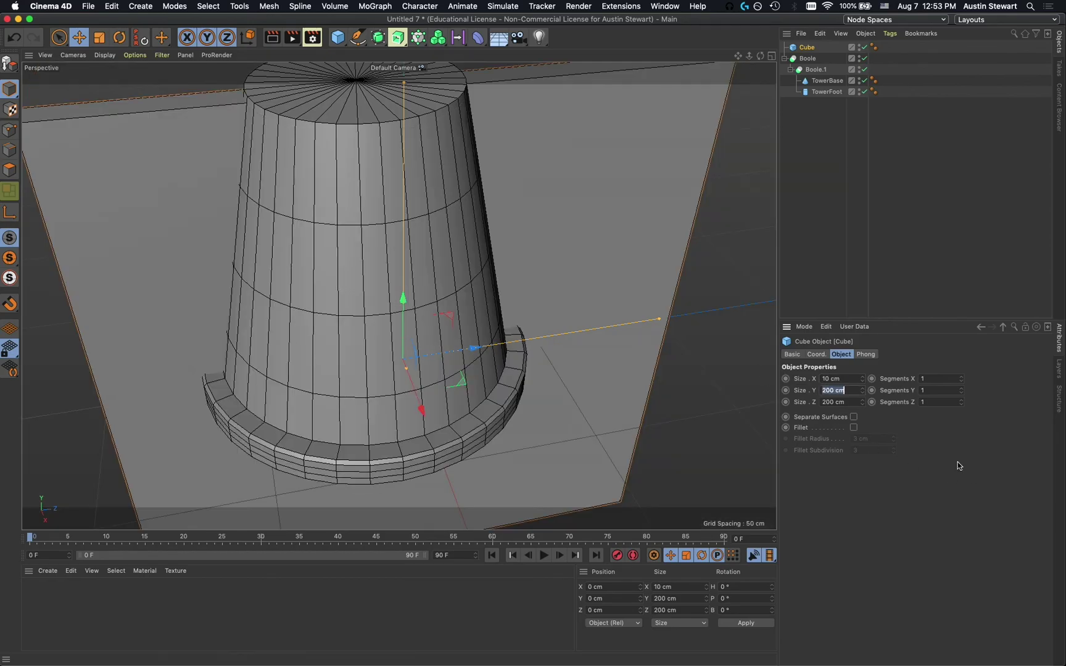
pyautogui.press('Tab')
pyautogui.write('30')
pyautogui.press('Tab')
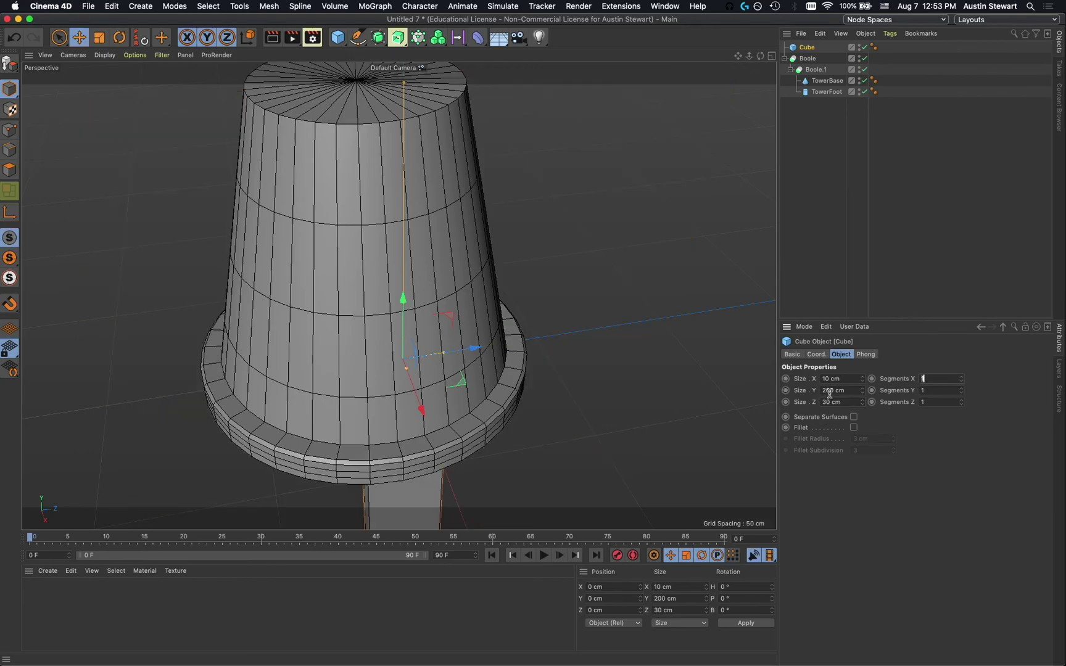
pyautogui.click(851, 391)
pyautogui.write('150')
pyautogui.press('Tab')
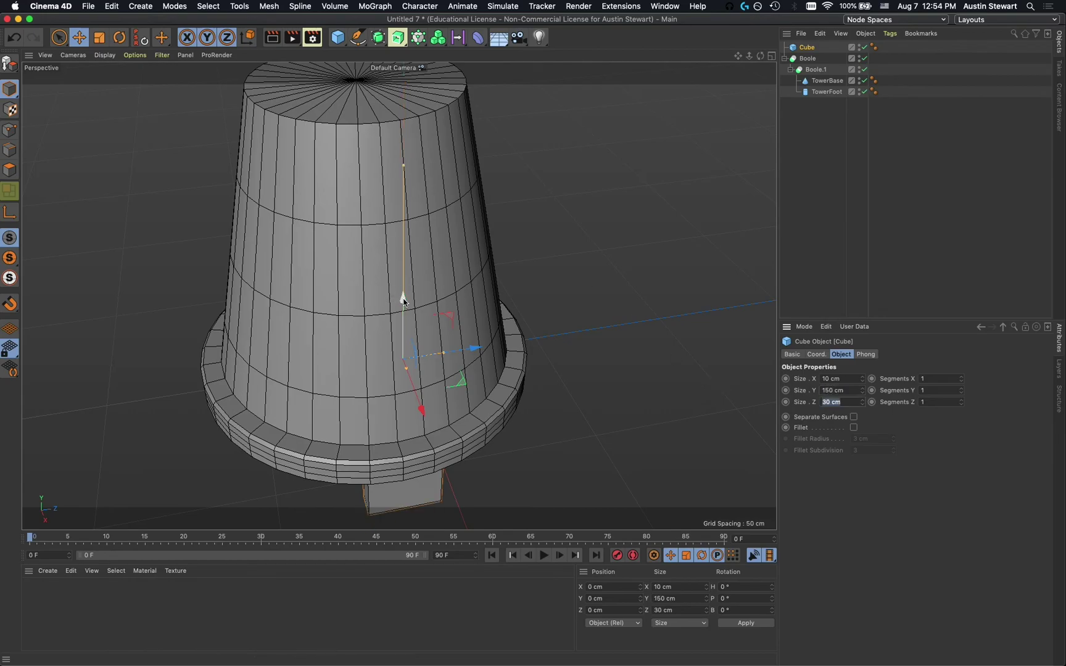
# - Move the slab up to Y 41.354 cm and out to Z 53.919 cm beside the tower
pyautogui.moveTo(403, 300); pyautogui.dragTo(393, 231)
pyautogui.moveTo(465, 282); pyautogui.dragTo(551, 275)
pyautogui.keyDown('alt'); pyautogui.moveTo(439, 306); pyautogui.dragTo(259, 327); pyautogui.keyUp('alt')
pyautogui.keyDown('alt'); pyautogui.moveTo(341, 373); pyautogui.dragTo(369, 359); pyautogui.keyUp('alt')
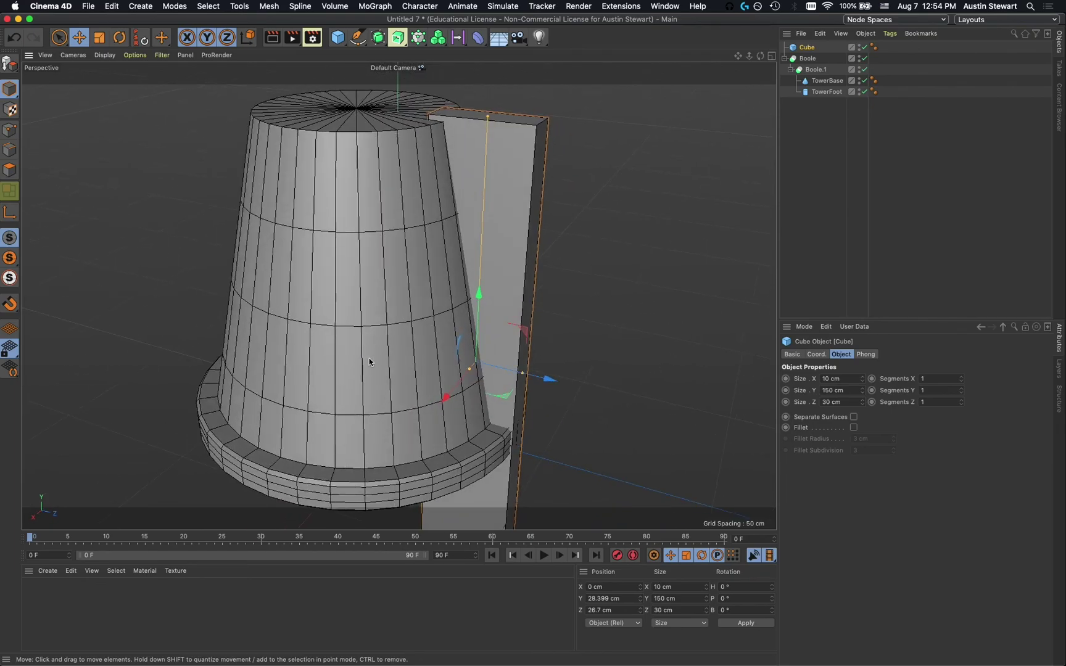
pyautogui.click(483, 295)
pyautogui.click(502, 235)
pyautogui.moveTo(478, 294); pyautogui.dragTo(486, 252)
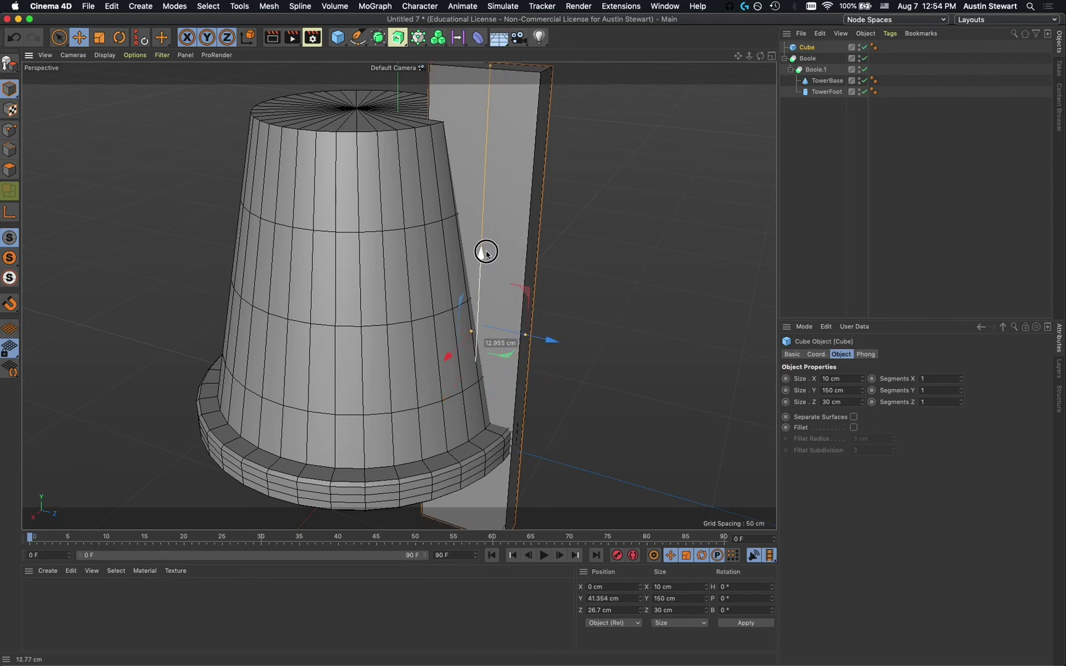
pyautogui.moveTo(552, 341); pyautogui.dragTo(635, 374)
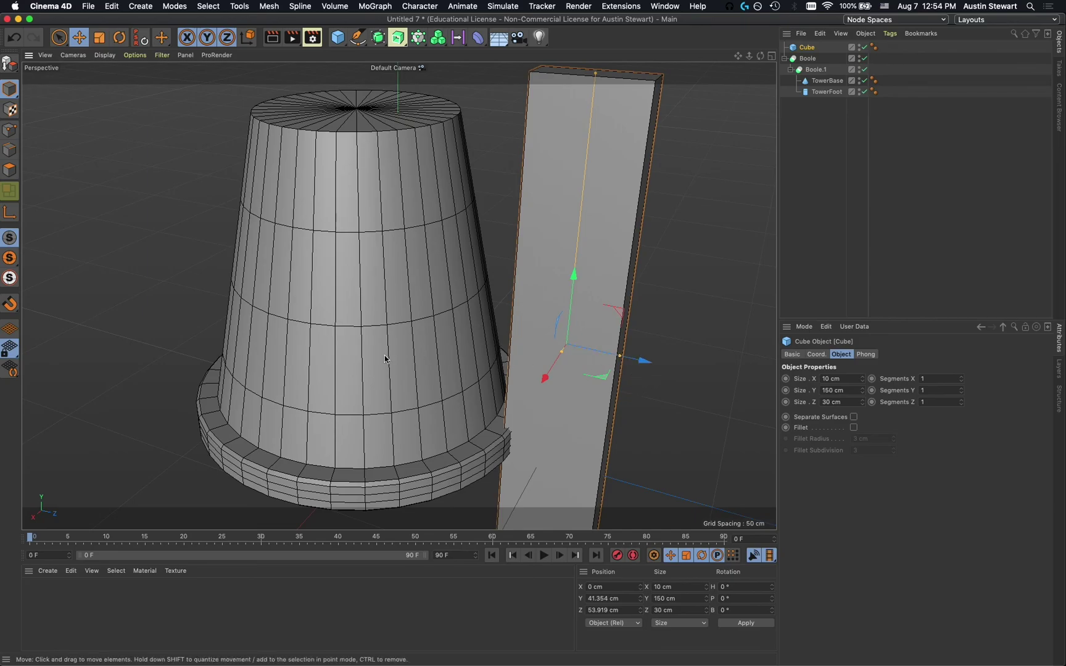
pyautogui.keyDown('alt'); pyautogui.moveTo(385, 356); pyautogui.dragTo(432, 288); pyautogui.keyUp('alt')
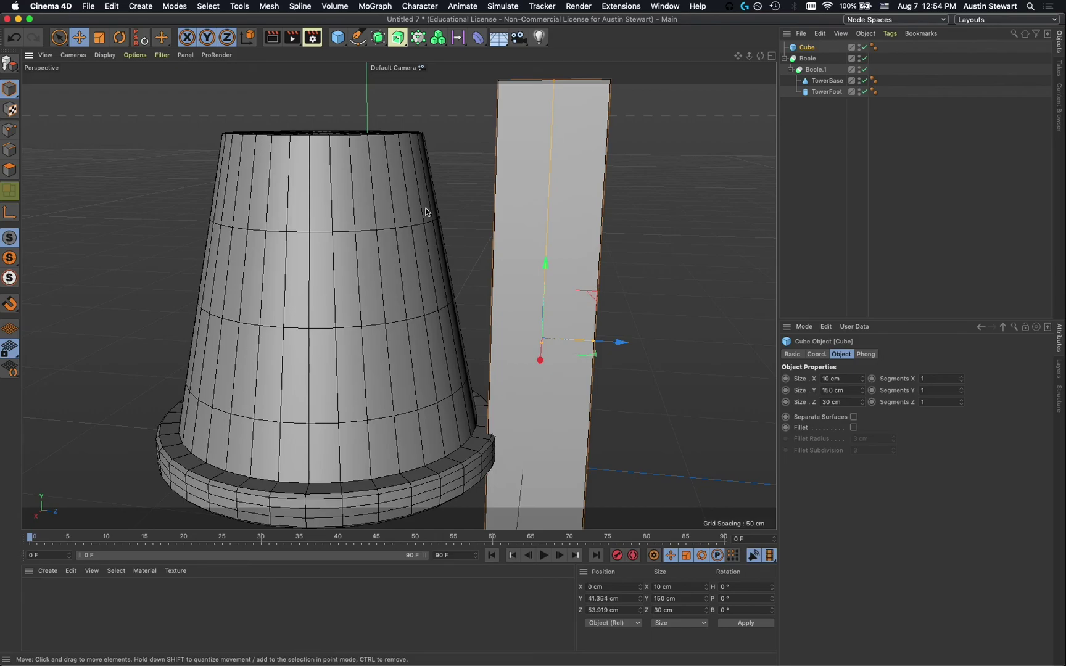
pyautogui.press('r')
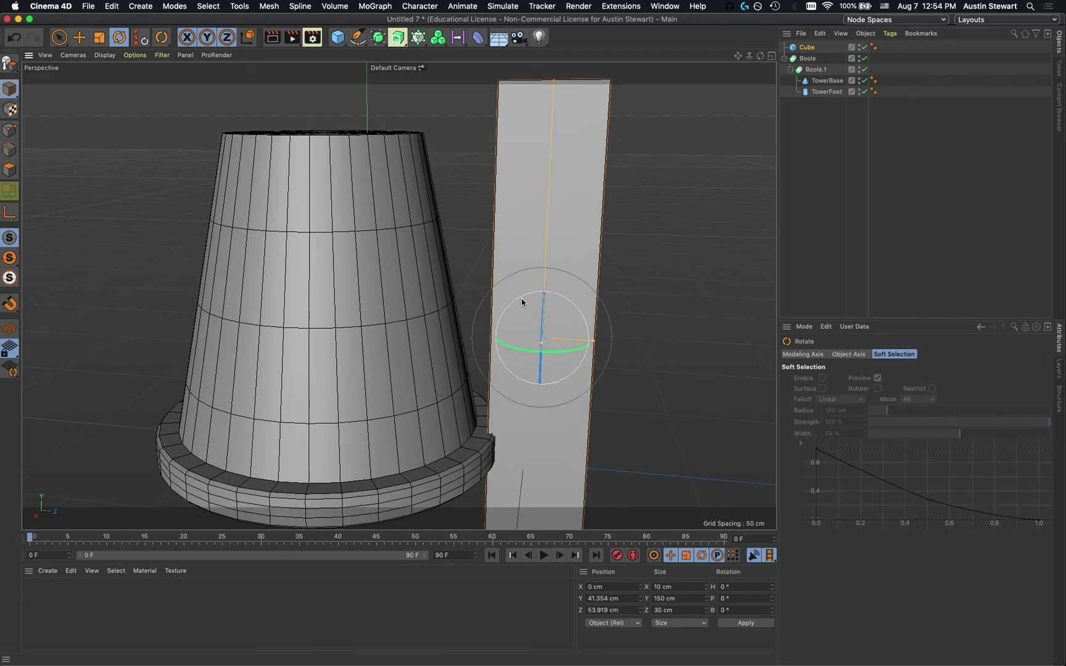
# - Tilt the slab 11.338° in pitch and slide it onto the tower wall at Y 38.752, Z 40.942 cm
pyautogui.moveTo(522, 301); pyautogui.dragTo(510, 300)
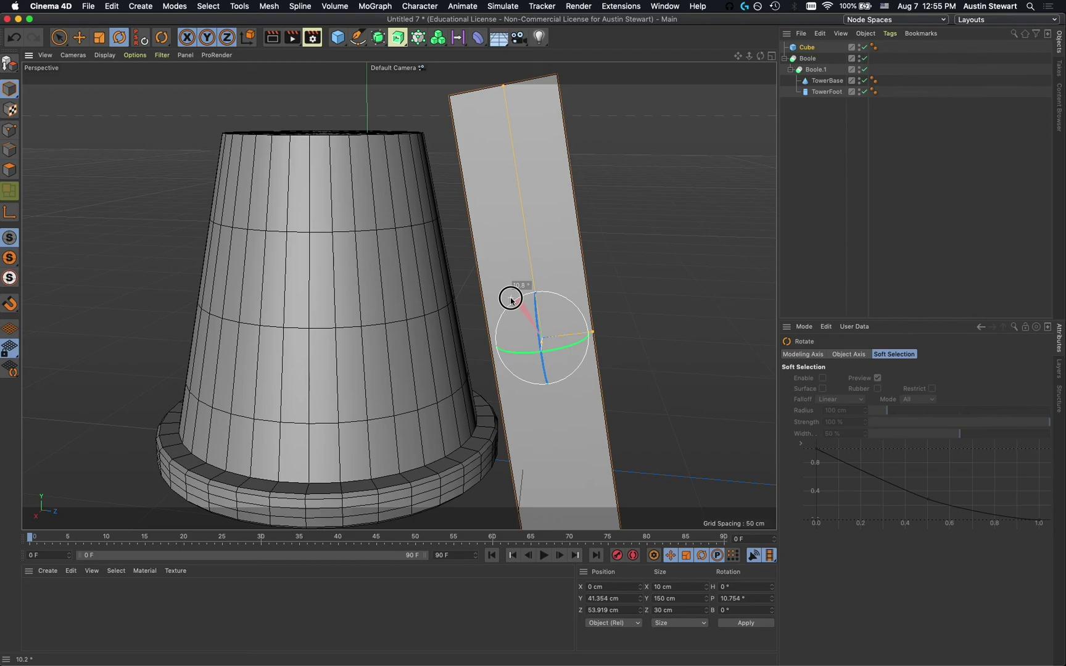
pyautogui.moveTo(511, 300); pyautogui.dragTo(509, 301)
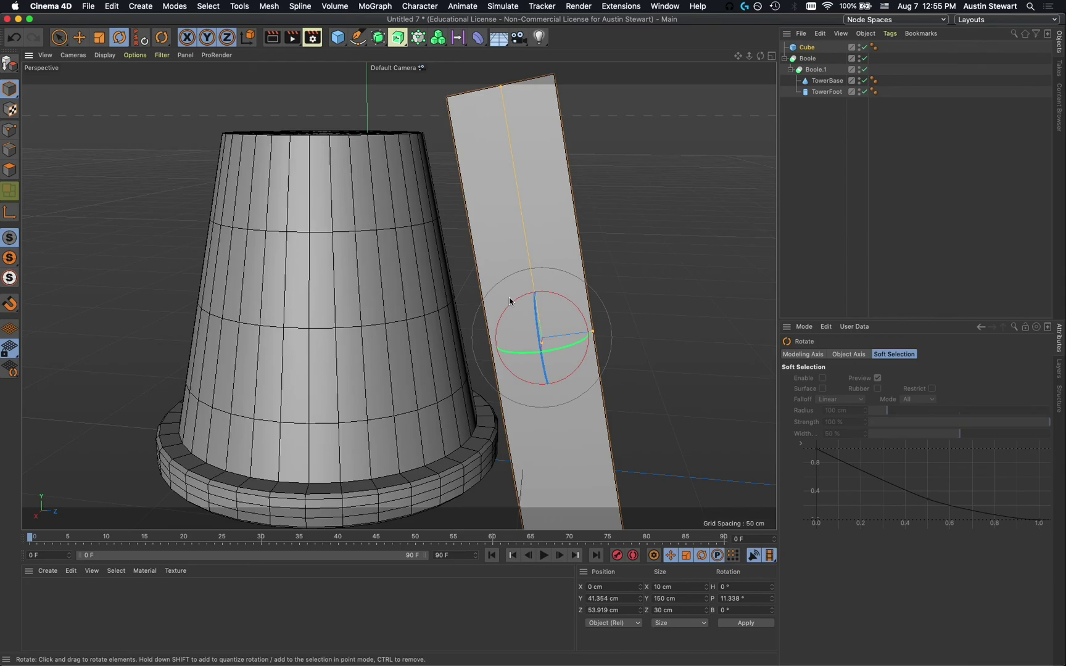
pyautogui.press('e')
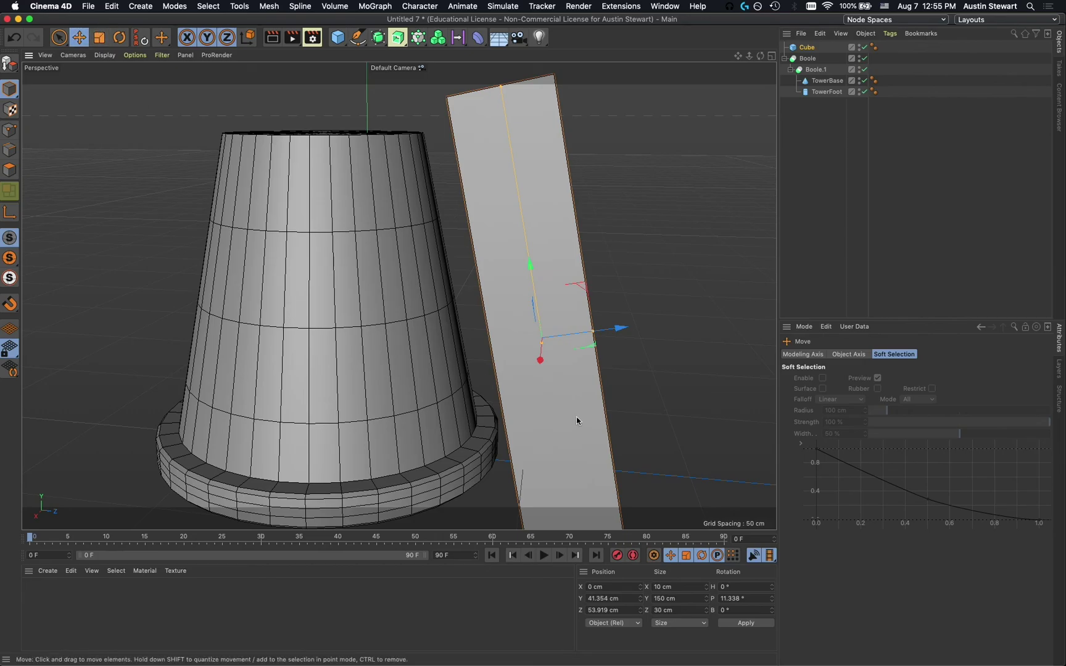
pyautogui.moveTo(622, 330); pyautogui.dragTo(579, 335)
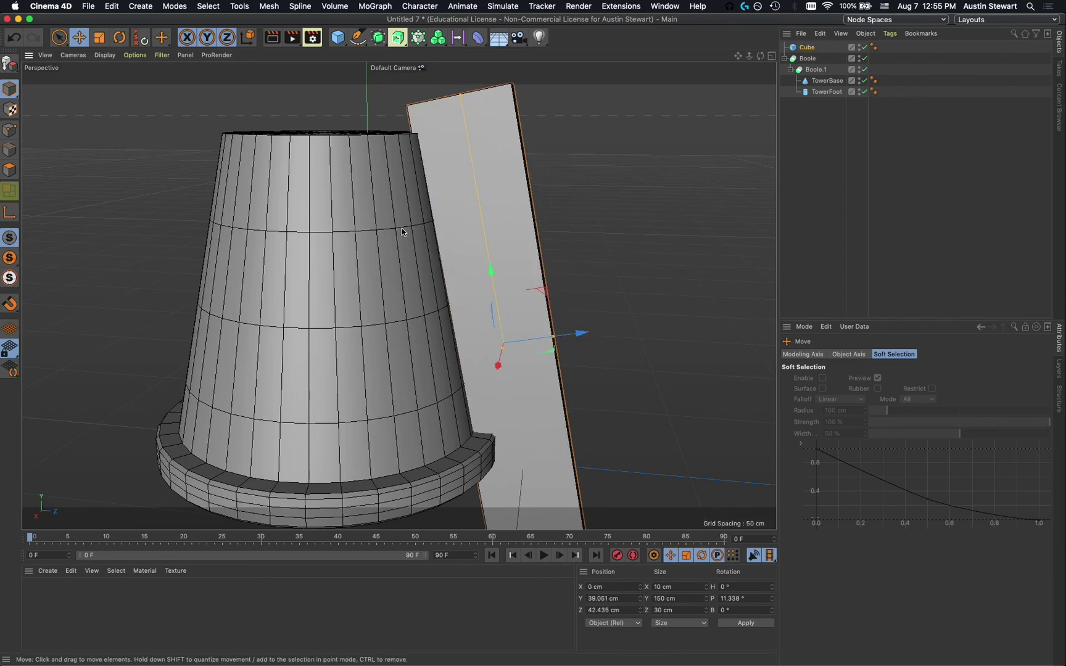
pyautogui.keyDown('alt'); pyautogui.moveTo(399, 197); pyautogui.dragTo(395, 280); pyautogui.keyUp('alt')
pyautogui.moveTo(578, 287); pyautogui.dragTo(572, 285)
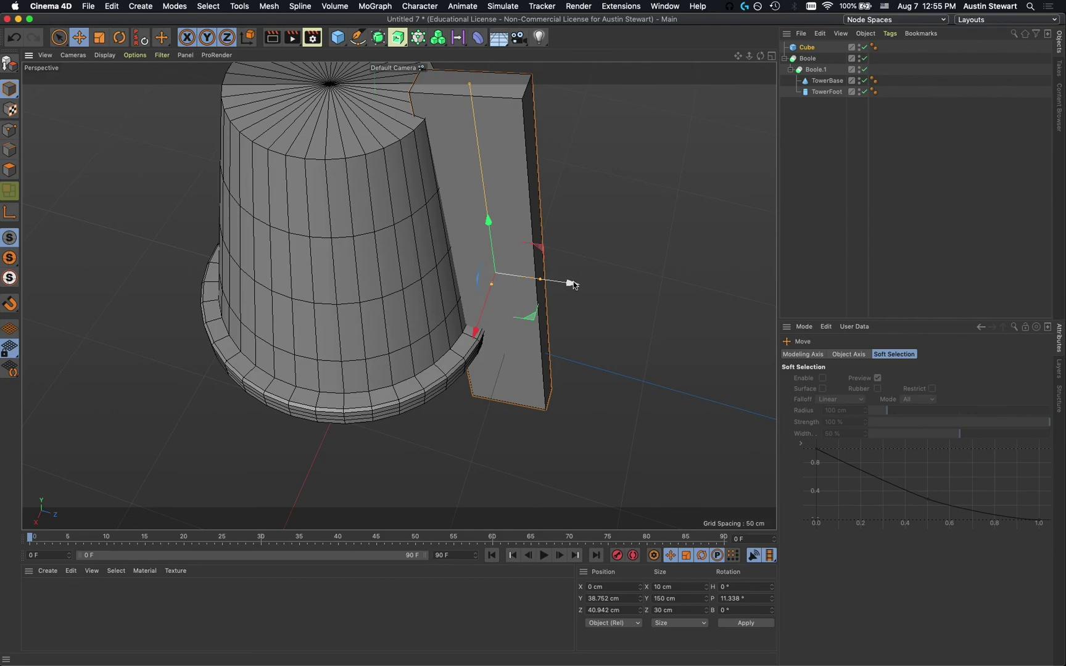
pyautogui.moveTo(540, 282); pyautogui.dragTo(602, 281)
pyautogui.press('super+z')
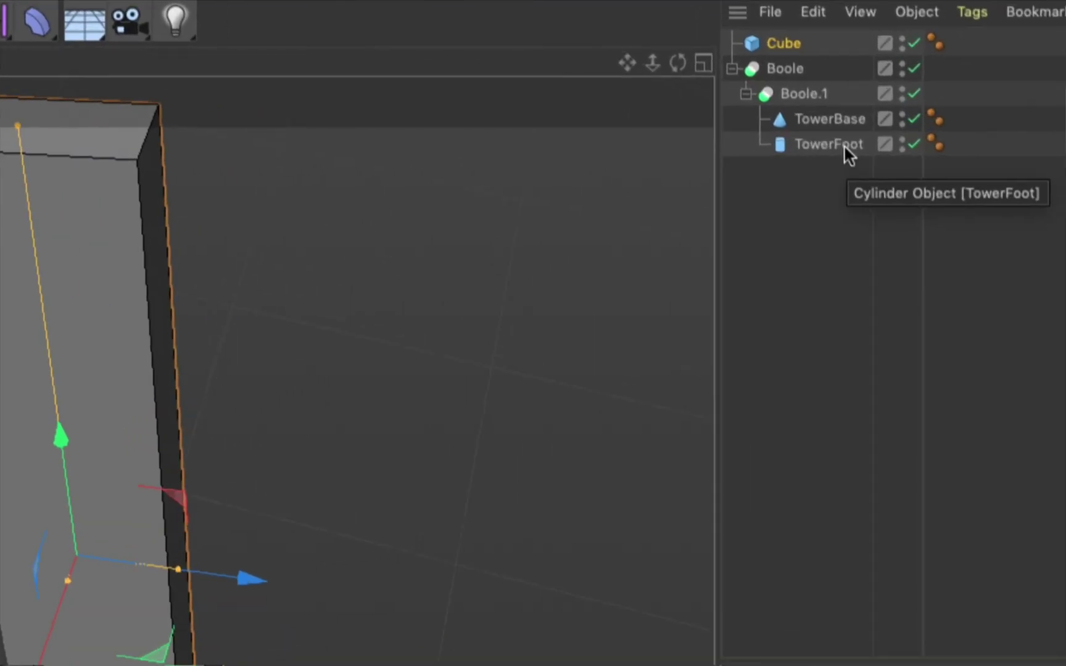
# - Put the Cube under Boole to cut a vertical groove in the tower side, then switch to Safari
pyautogui.click(746, 95)
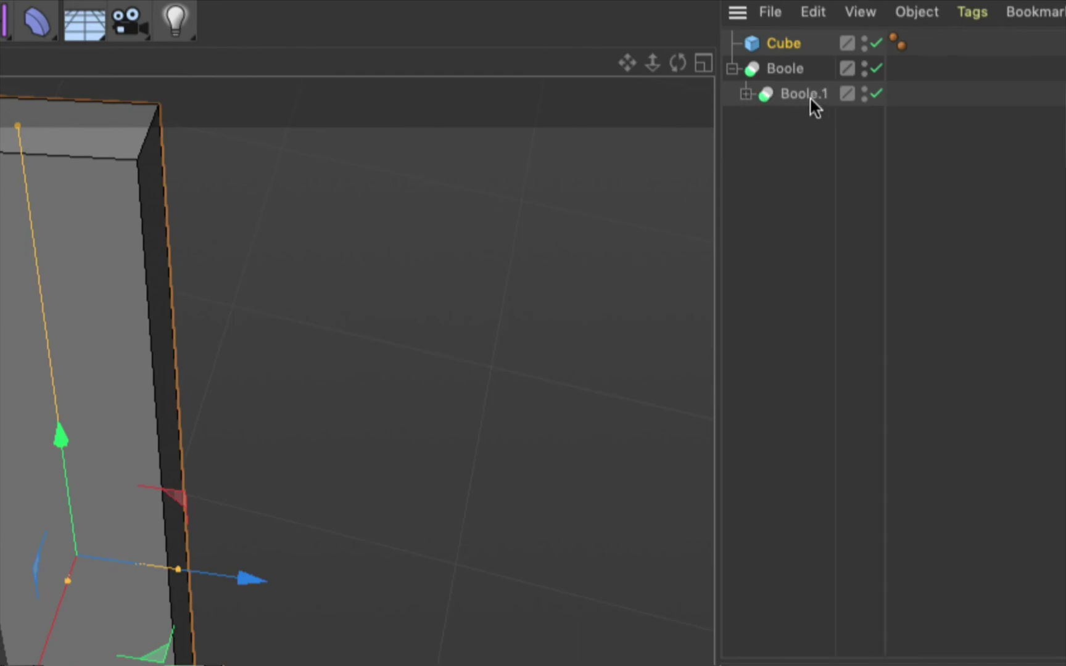
pyautogui.click(746, 95)
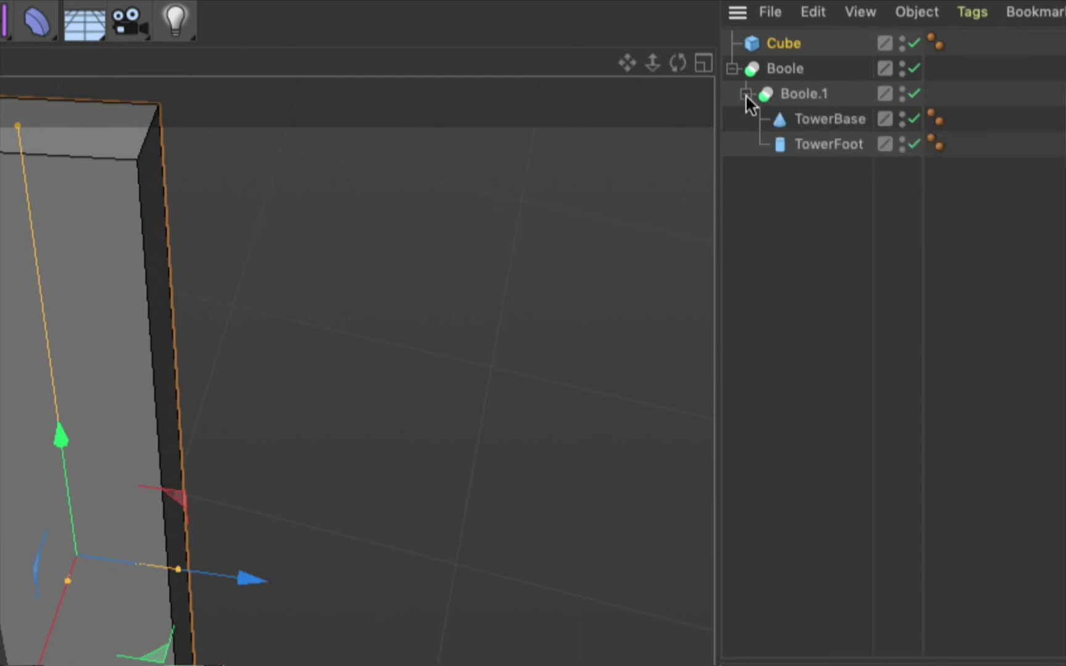
pyautogui.click(746, 94)
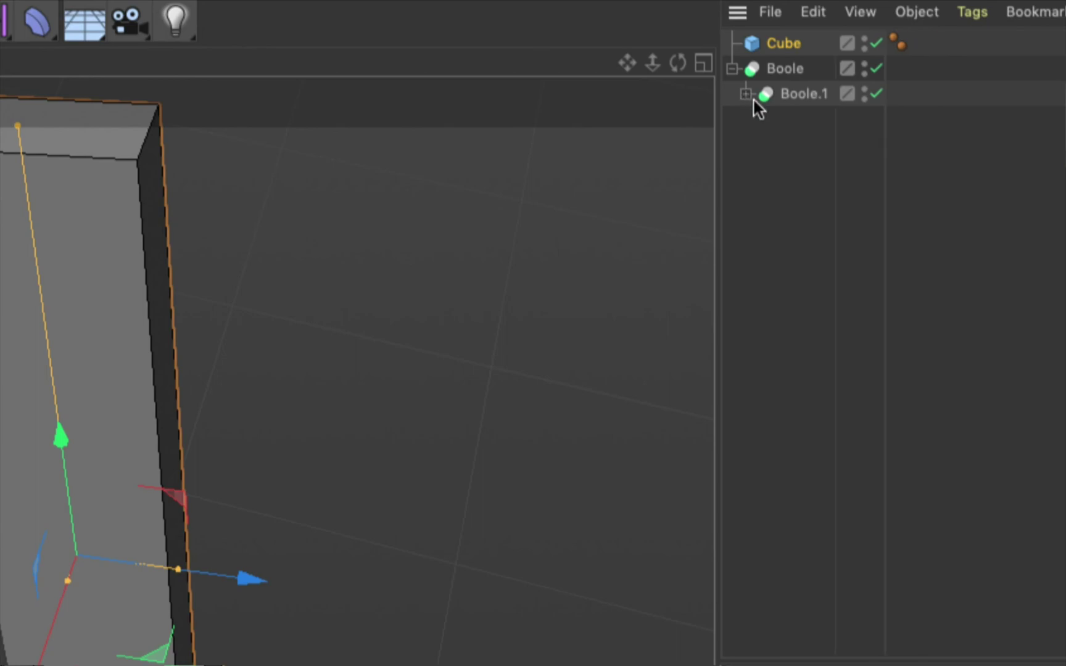
pyautogui.moveTo(773, 38); pyautogui.dragTo(788, 56)
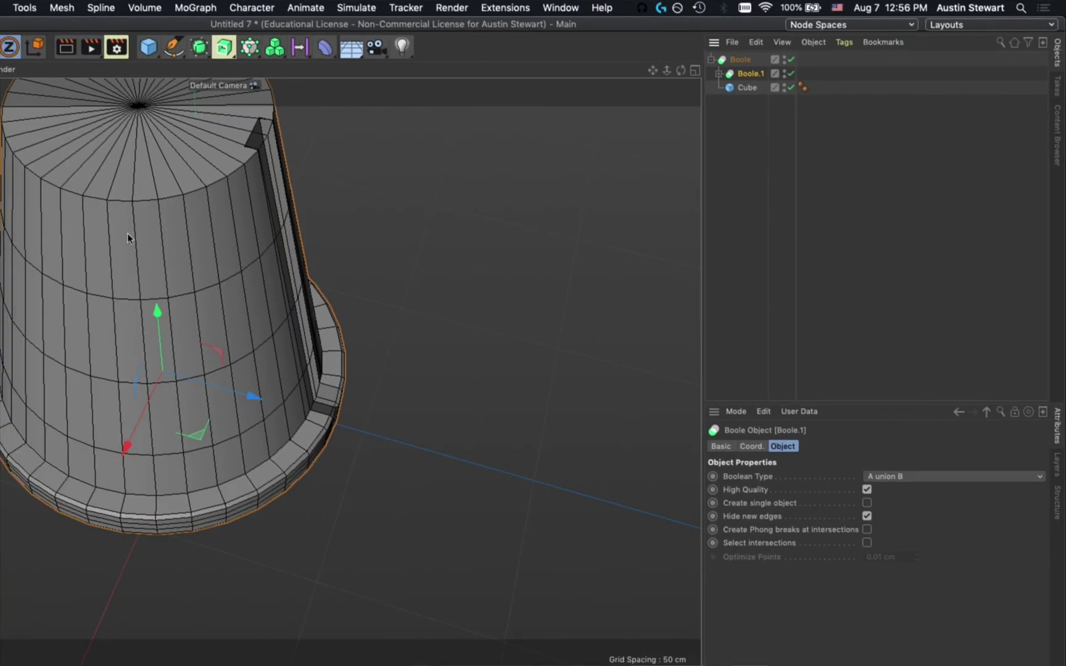
pyautogui.moveTo(175, 223)
pyautogui.keyDown('alt'); pyautogui.mouseDown()
pyautogui.moveTo(170, 230)
pyautogui.moveTo(120, 185)
pyautogui.moveTo(89, 180)
pyautogui.moveTo(57, 231)
pyautogui.moveTo(122, 283)
pyautogui.moveTo(155, 203)
pyautogui.moveTo(136, 196)
pyautogui.moveTo(72, 214)
pyautogui.moveTo(165, 202)
pyautogui.moveTo(184, 222)
pyautogui.moveTo(179, 205)
pyautogui.mouseUp(); pyautogui.keyUp('alt')
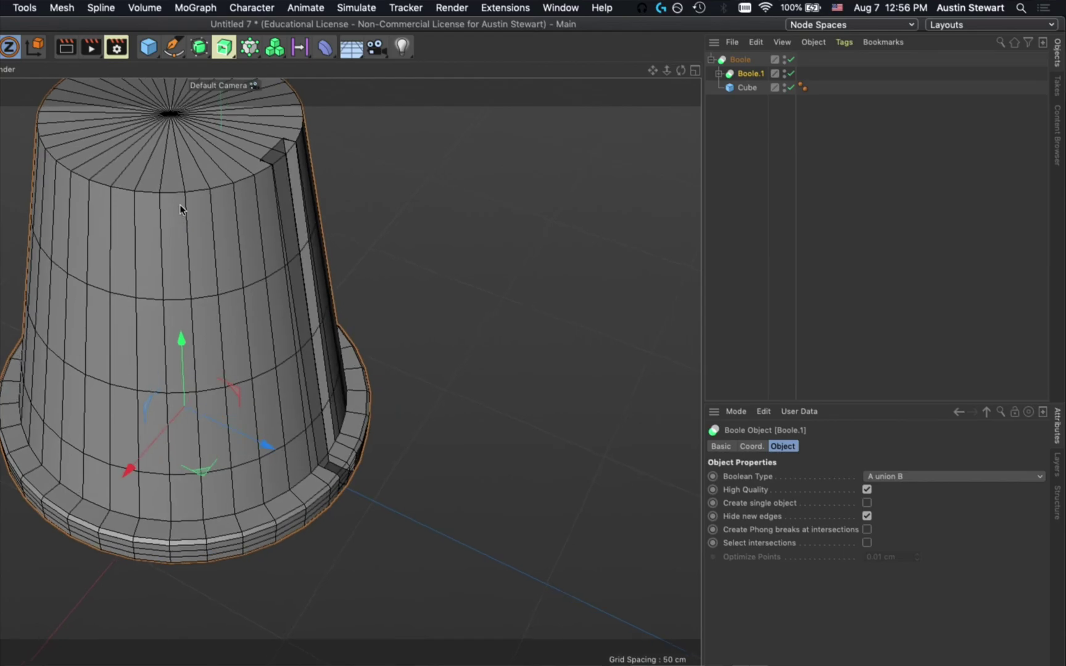
pyautogui.press('super+Tab')
pyautogui.press('super+Tab')
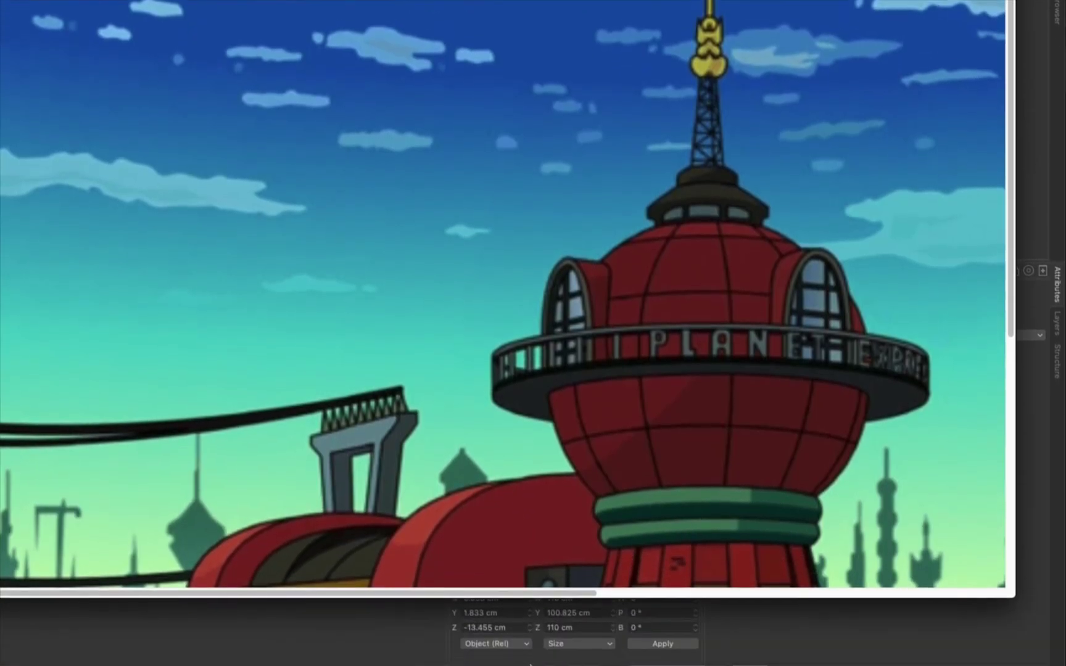
# - Scroll the Safari reference down to the tower's grooved base and return to Cinema 4D
pyautogui.scroll(-10, 571, 396)
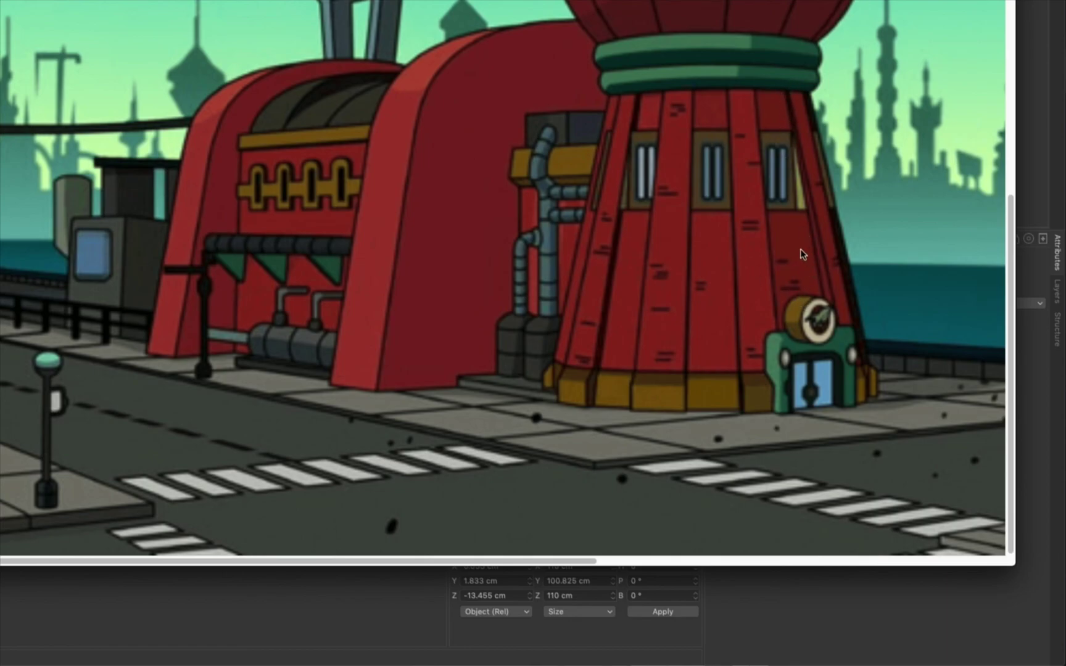
pyautogui.press('super+Tab')
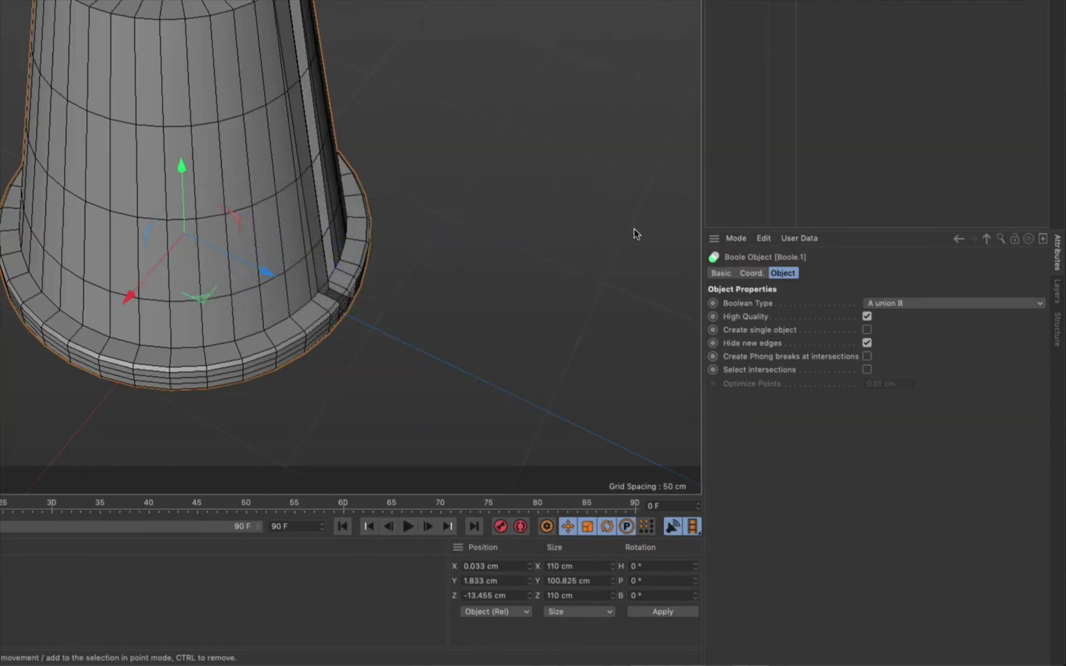
# - Select the cutting Cube and tilt it back slightly, to about 10.55°
pyautogui.scroll(2, 281, 97)
pyautogui.scroll(-1, 280, 97)
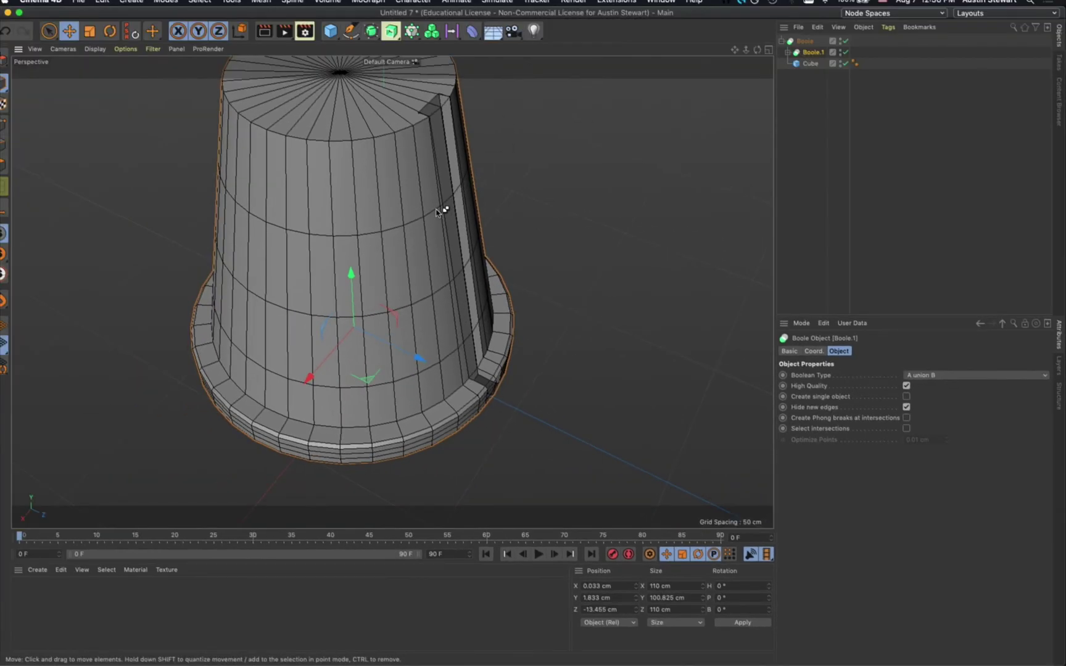
pyautogui.click(812, 69)
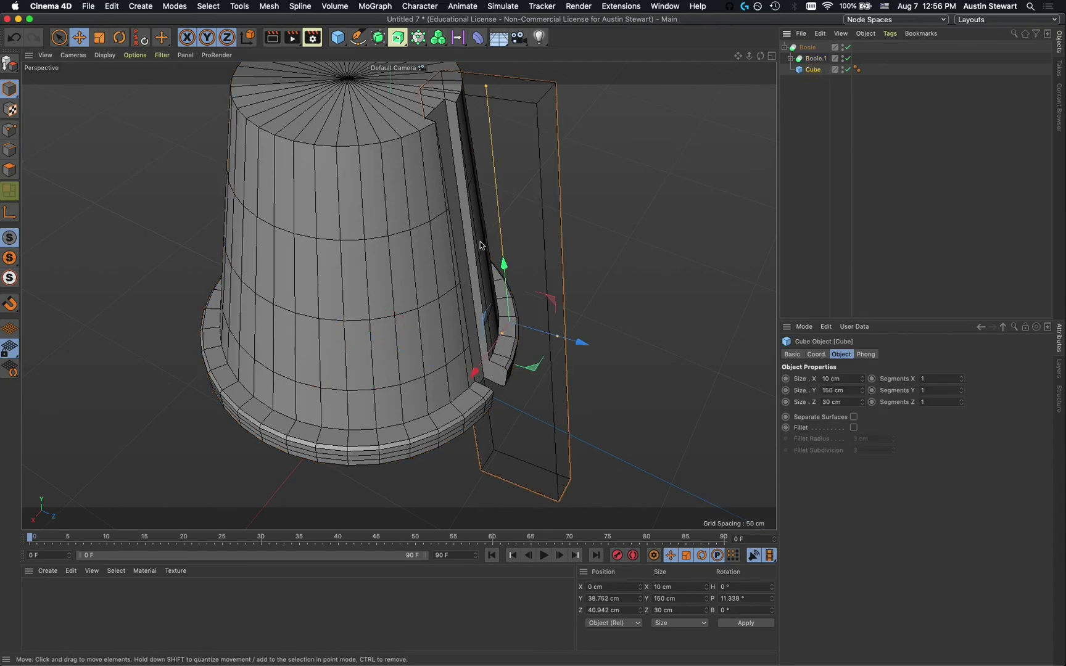
pyautogui.press('r')
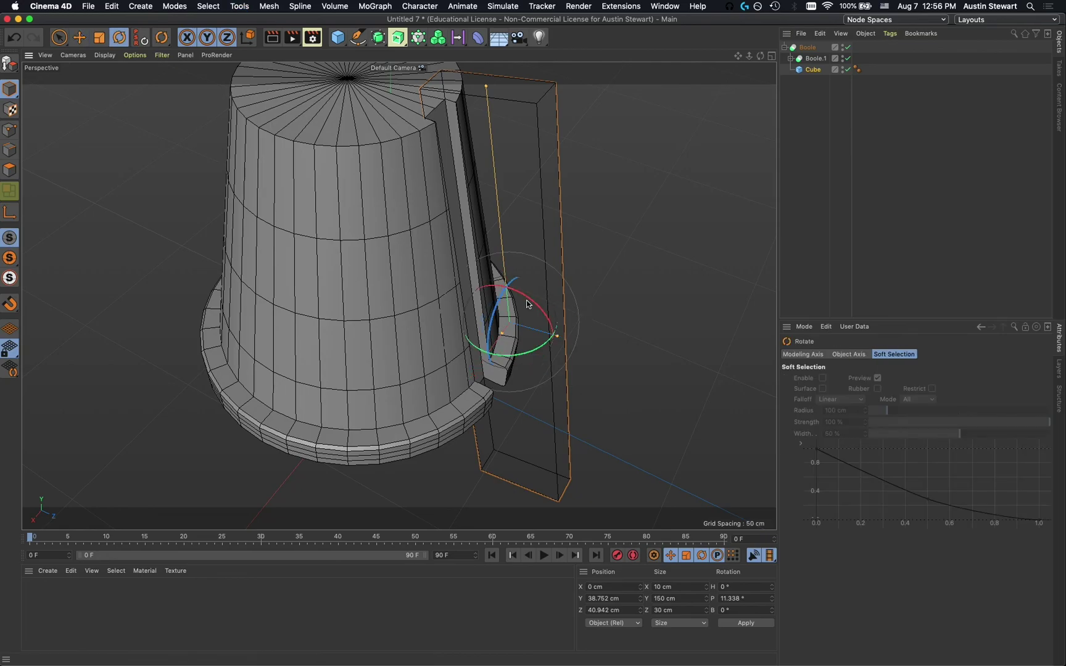
pyautogui.moveTo(529, 300); pyautogui.dragTo(529, 299)
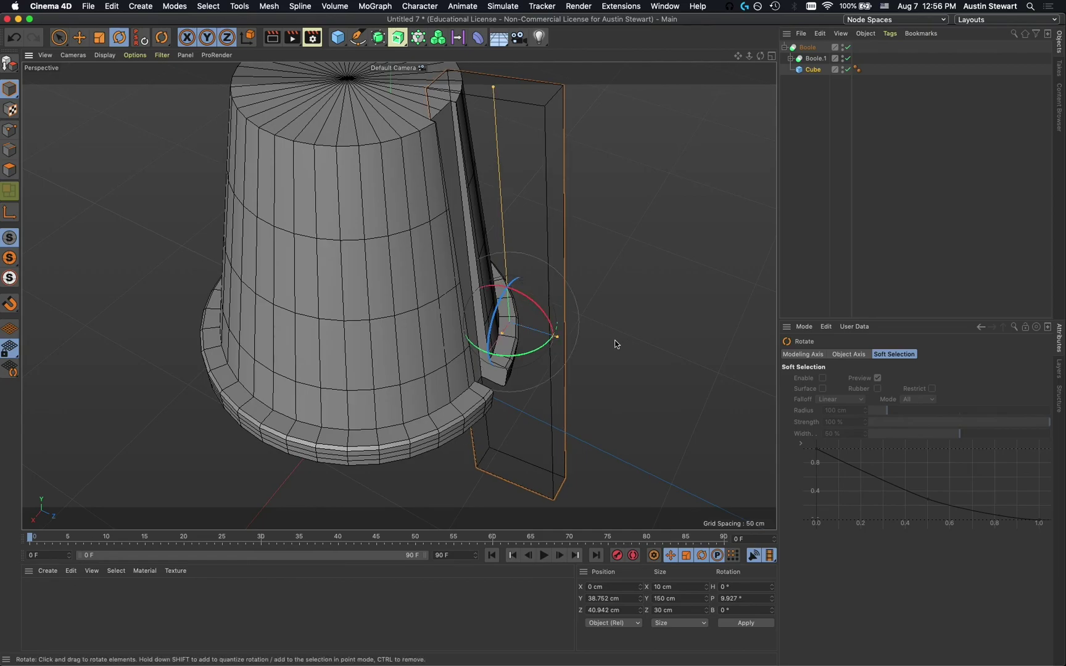
# - Nudge the cutting cube slightly beside the tower, then bring up the Futurama reference in Safari
pyautogui.press('e')
pyautogui.moveTo(579, 347); pyautogui.dragTo(584, 348)
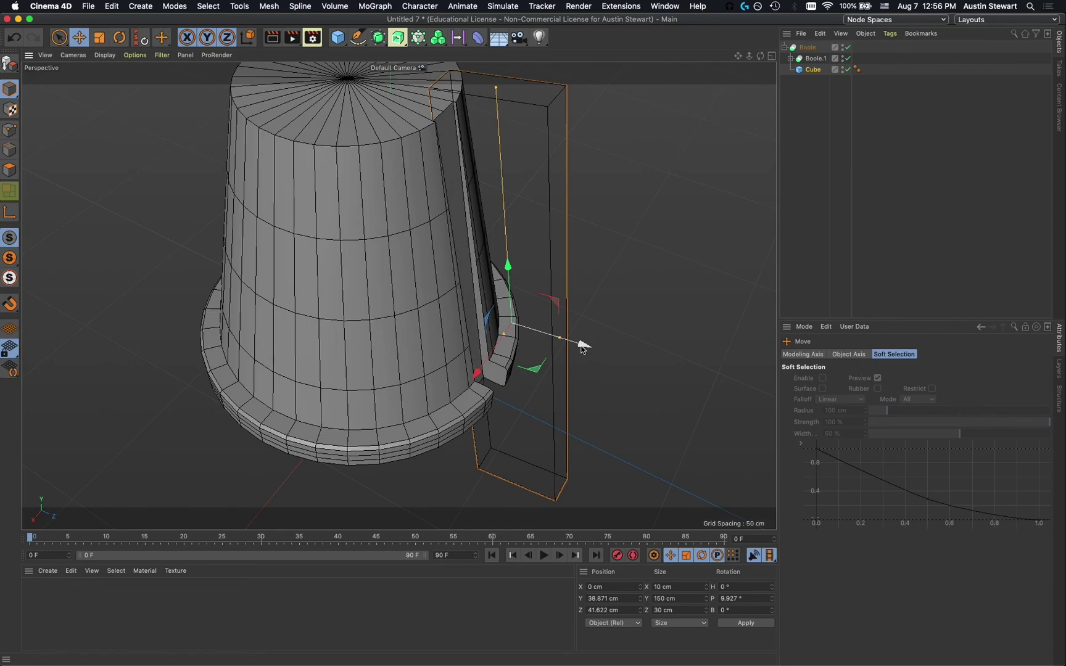
pyautogui.press('super+Tab')
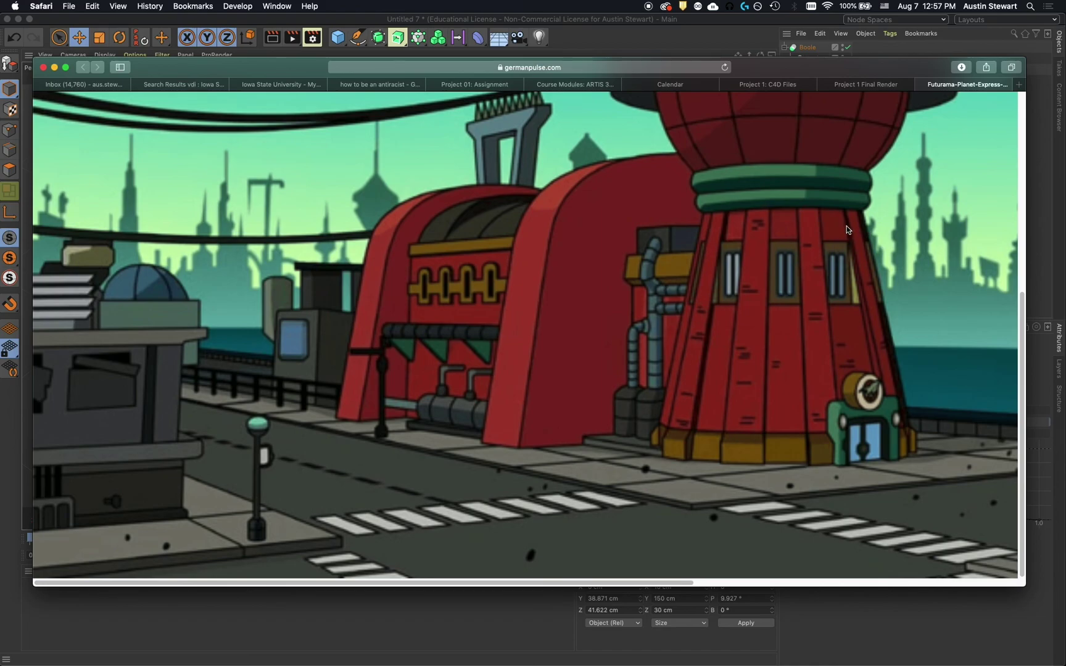
# - Switch from the Safari reference image back to the Cinema 4D tower model
pyautogui.press('super+Tab')
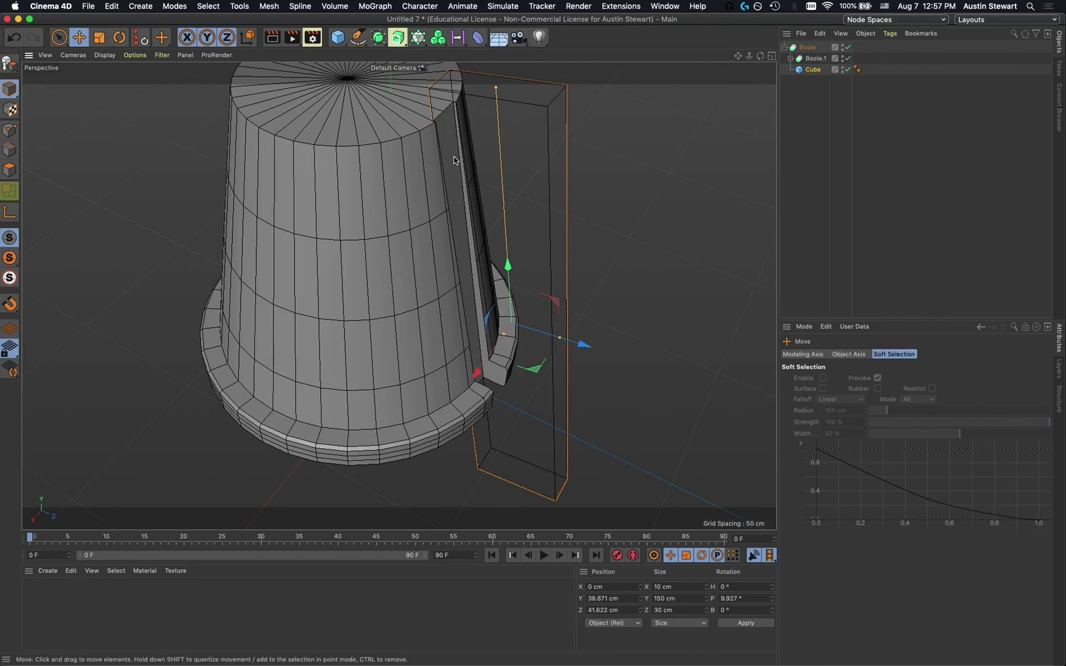
# - Add an Array generator and nest the cutting Cube inside it as a 250 cm ring
pyautogui.click(380, 41)
pyautogui.click(497, 52)
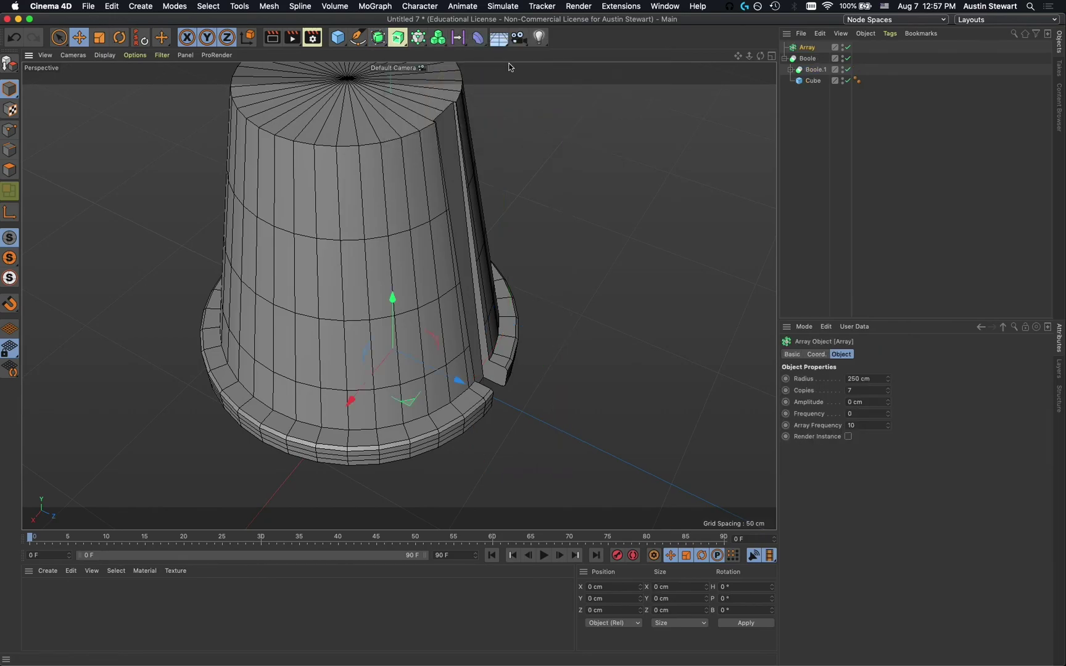
pyautogui.moveTo(815, 82); pyautogui.dragTo(809, 49)
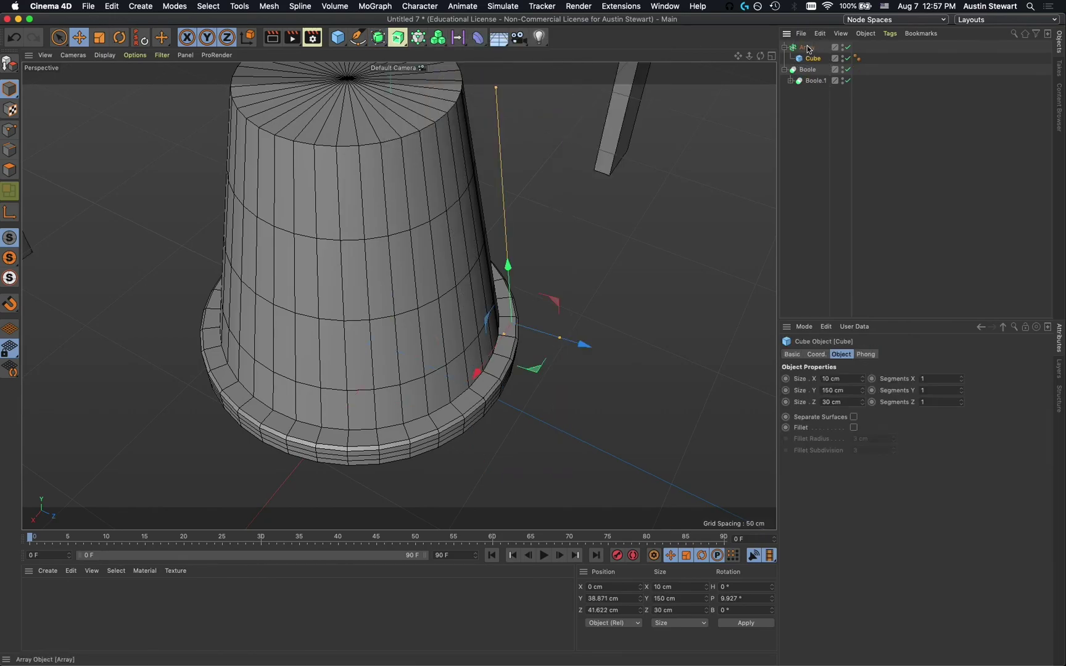
pyautogui.scroll(-2, 585, 191)
pyautogui.scroll(-4, 586, 191)
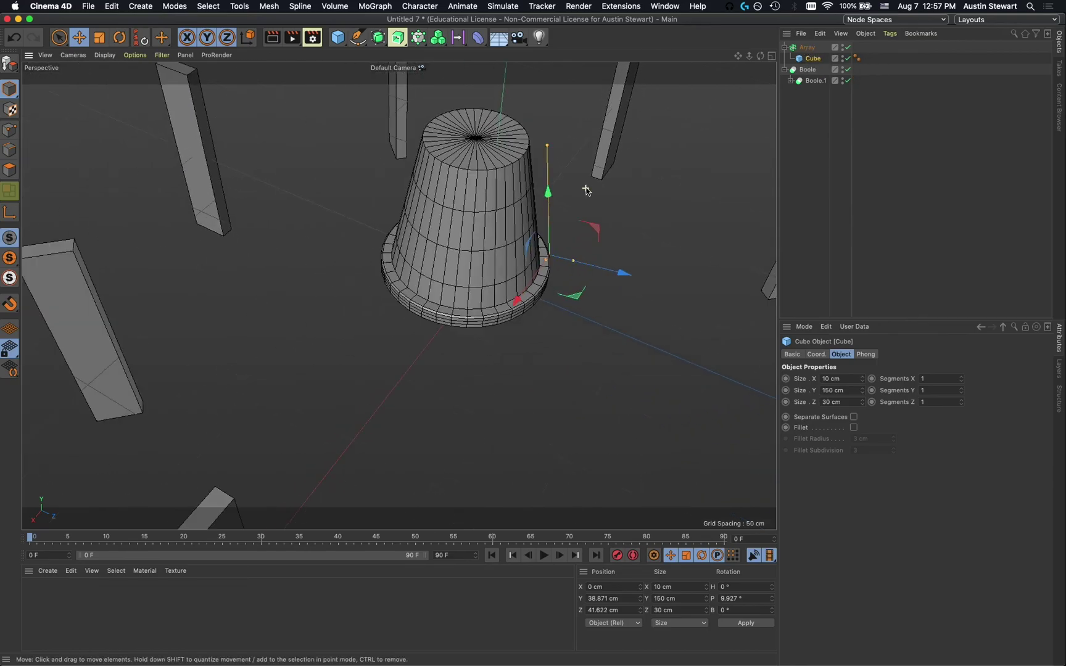
pyautogui.scroll(-2, 587, 190)
pyautogui.scroll(4, 586, 189)
pyautogui.scroll(-3, 587, 188)
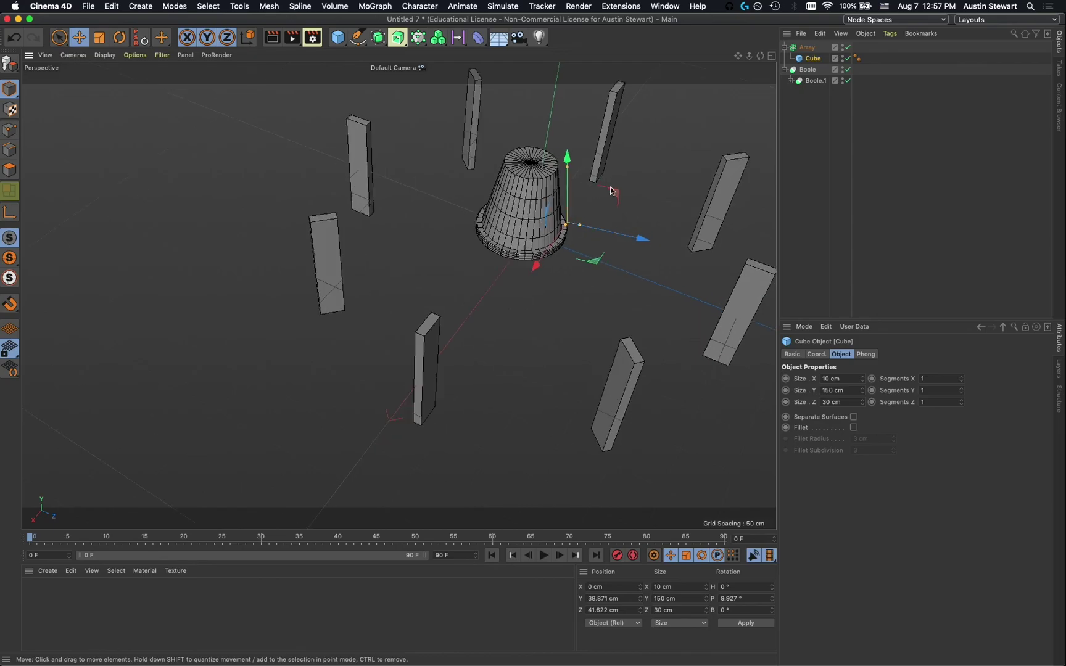
pyautogui.click(814, 60)
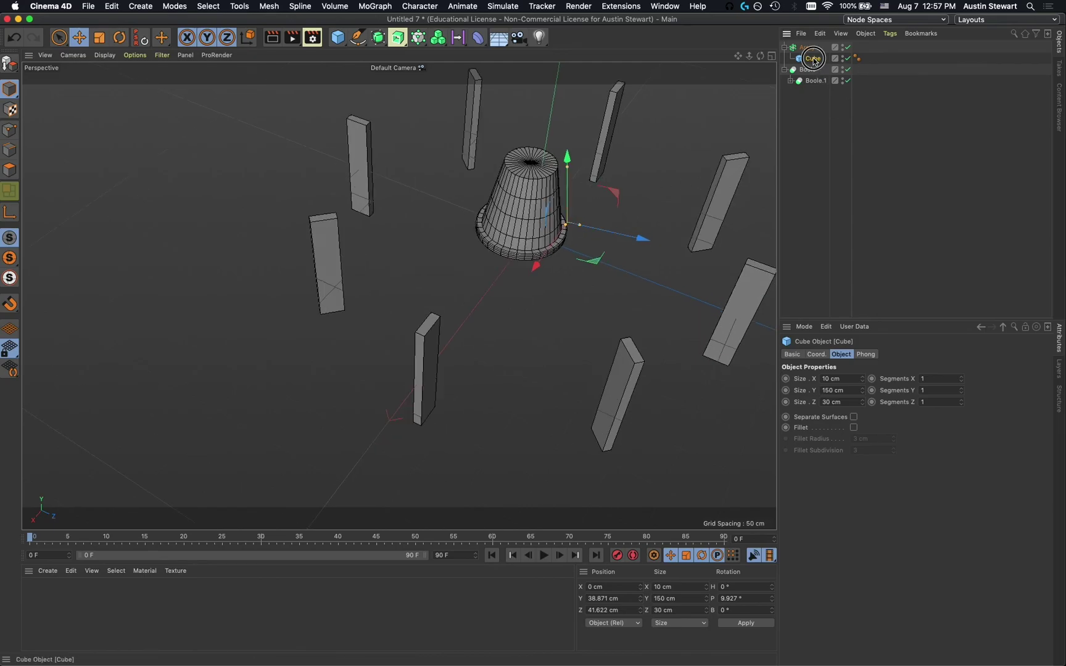
# - Take the Cube back out of the Array and set its pitch rotation to 0°
pyautogui.moveTo(814, 61); pyautogui.dragTo(805, 114)
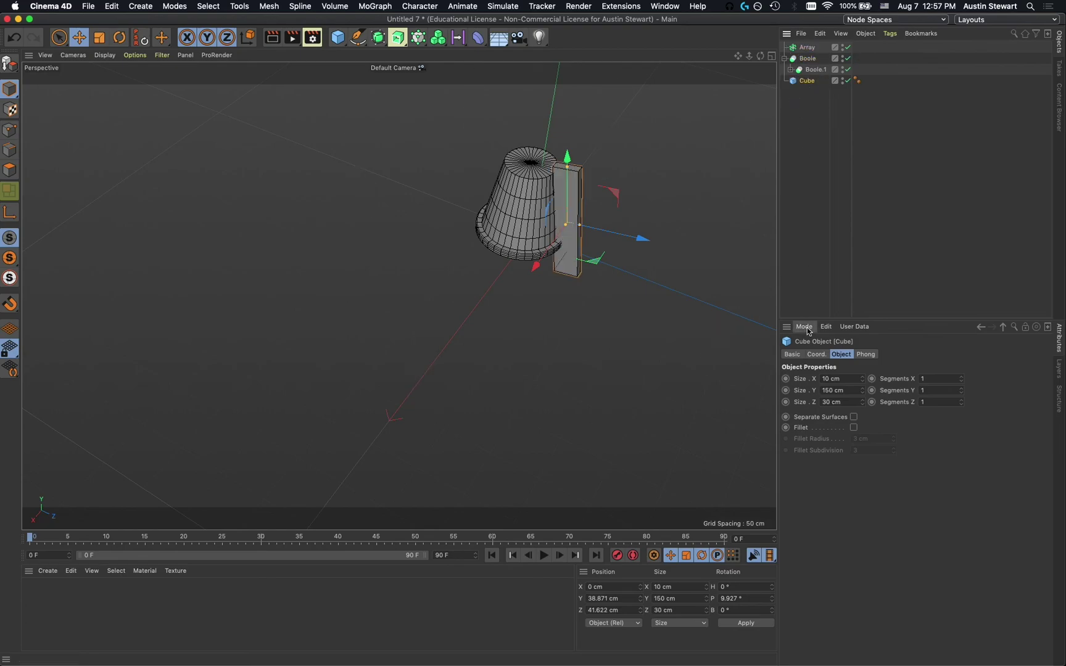
pyautogui.click(816, 355)
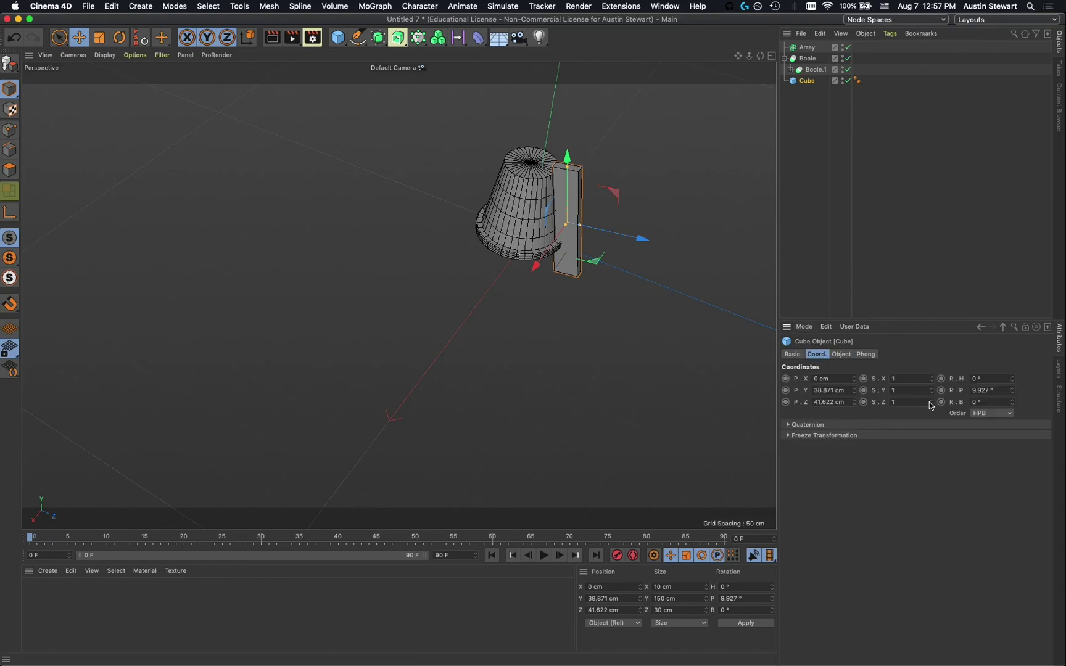
pyautogui.click(996, 391)
pyautogui.write('10')
pyautogui.press('Tab')
pyautogui.click(986, 391)
pyautogui.write('0')
pyautogui.press('Return')
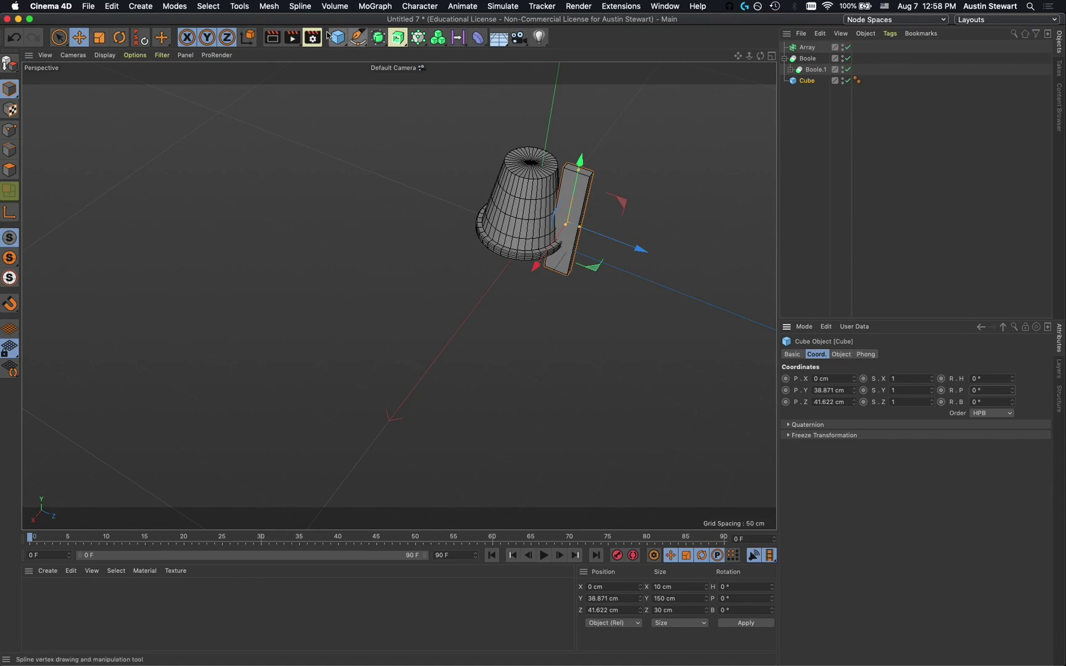
# - Add a Null object at the origin, then select the Cube
pyautogui.click(137, 8)
pyautogui.click(143, 31)
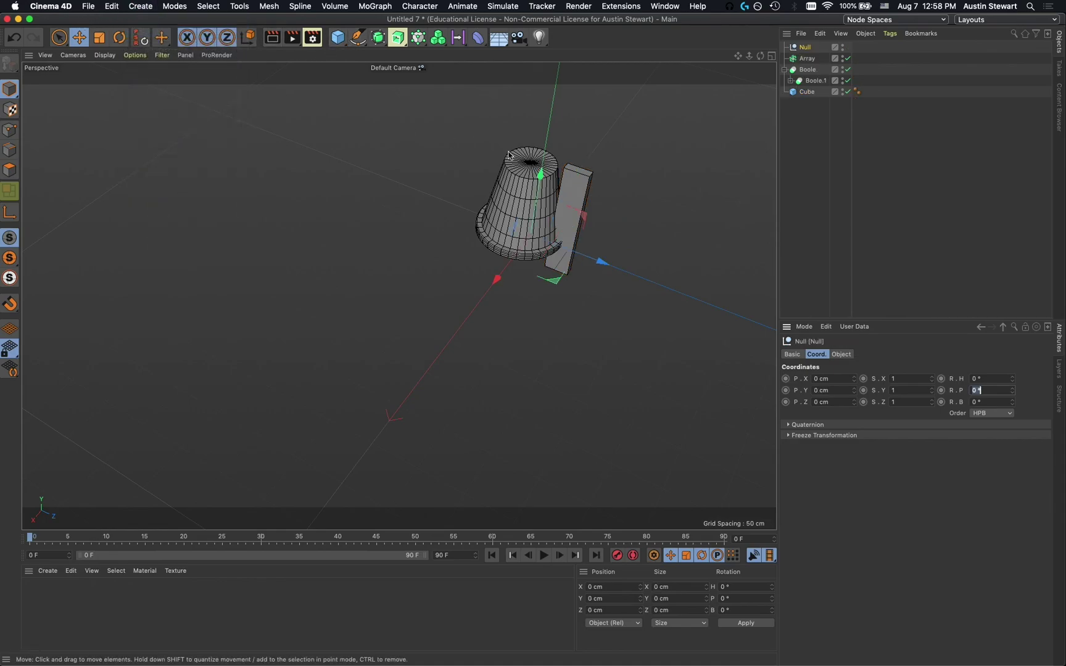
pyautogui.click(807, 93)
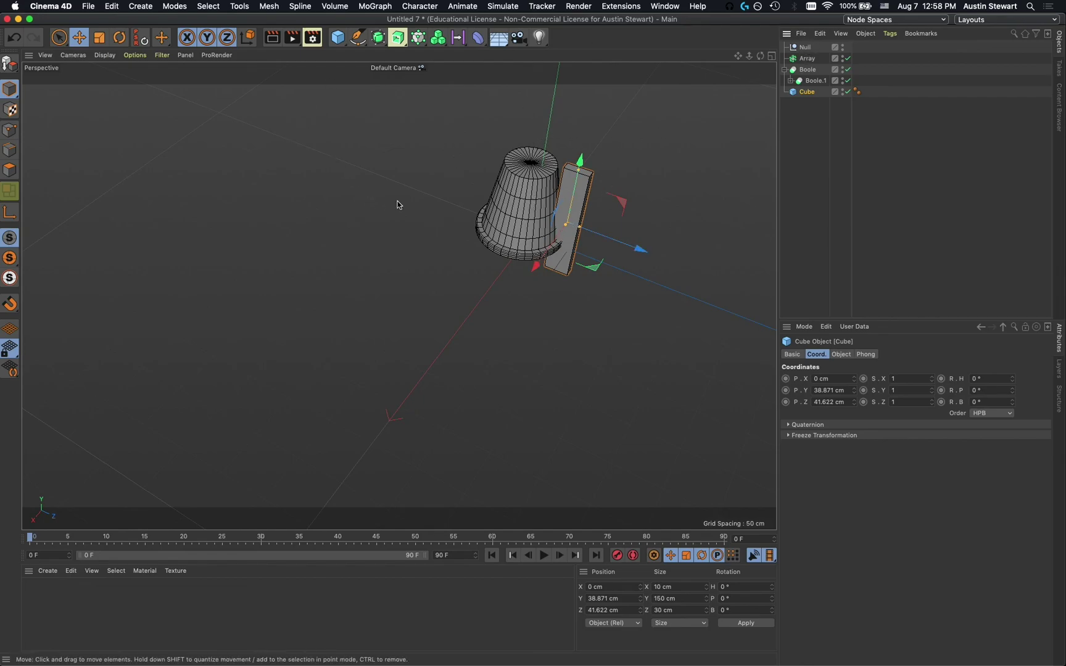
# - Reset the Cube's PSR, parent it under the Null, raise it to Y 41.52 cm and pitch it 10°
pyautogui.click(141, 38)
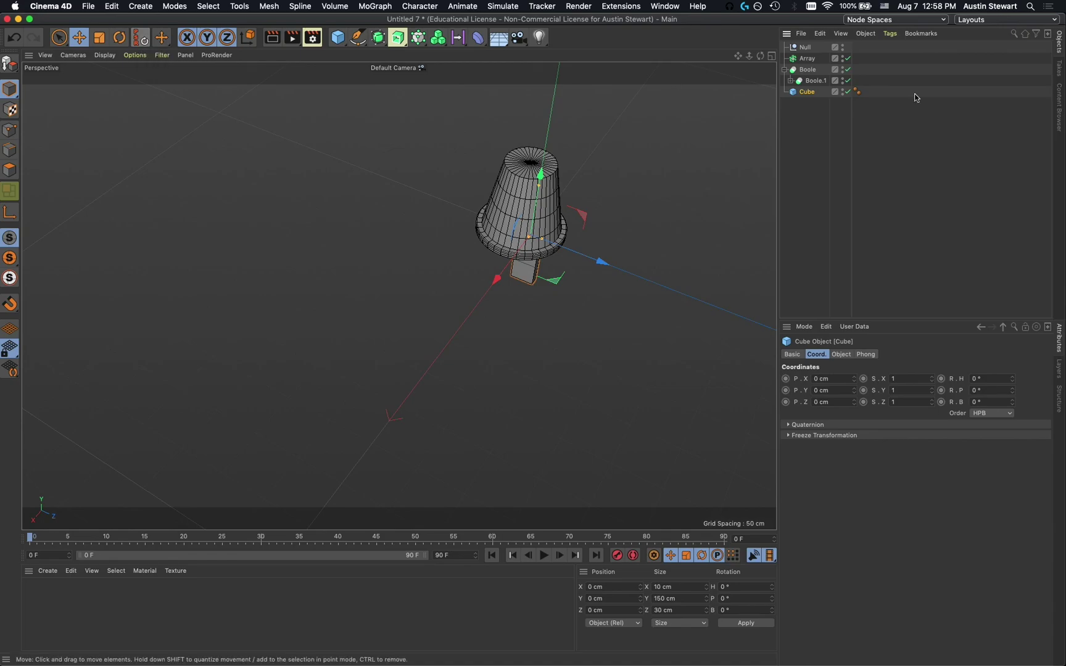
pyautogui.moveTo(809, 91); pyautogui.dragTo(806, 48)
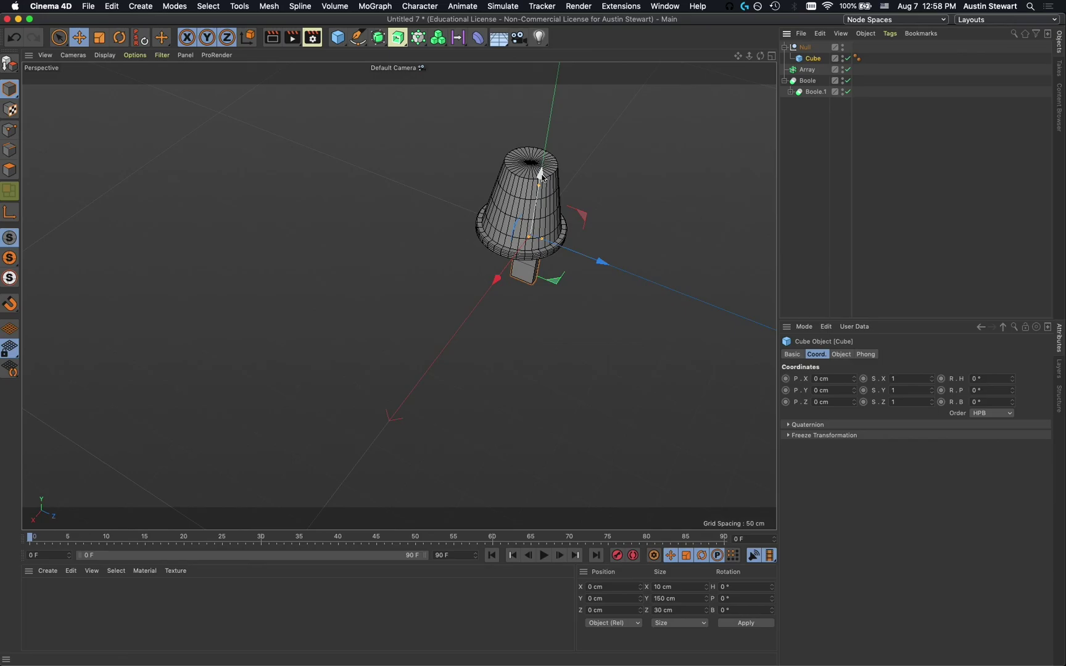
pyautogui.moveTo(541, 176); pyautogui.dragTo(544, 146)
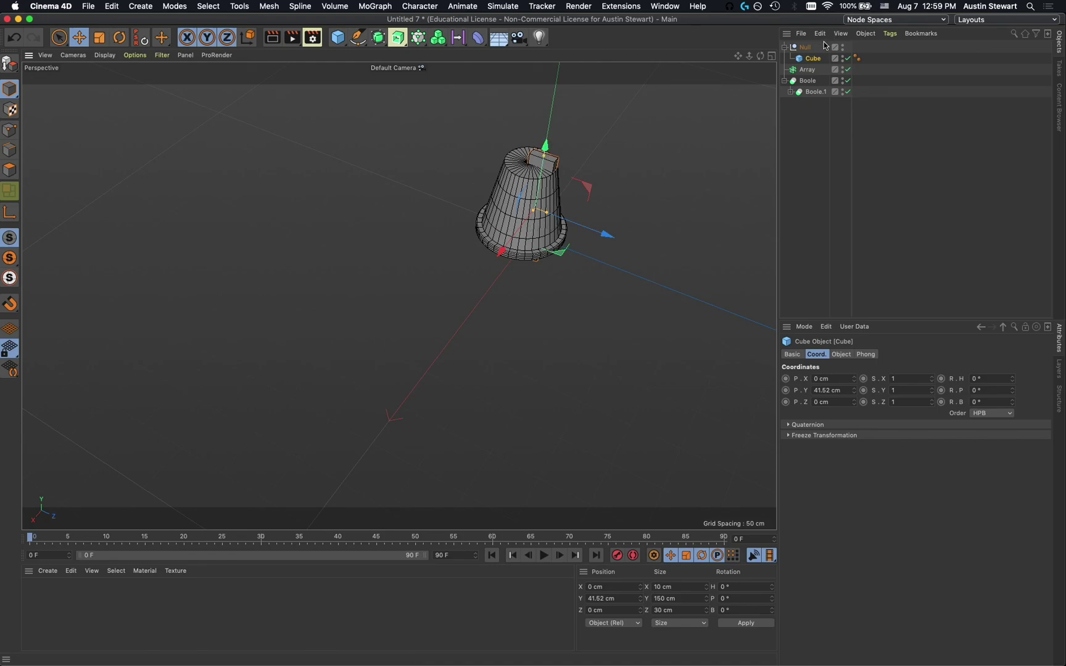
pyautogui.click(1004, 389)
pyautogui.write('10')
pyautogui.press('Tab')
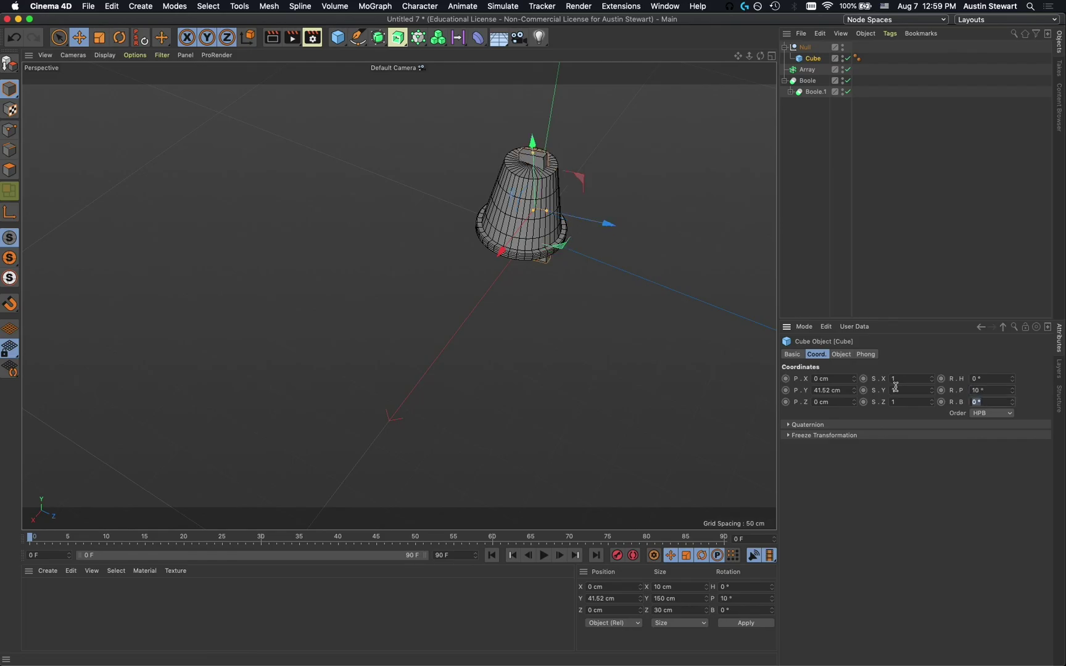
pyautogui.click(804, 48)
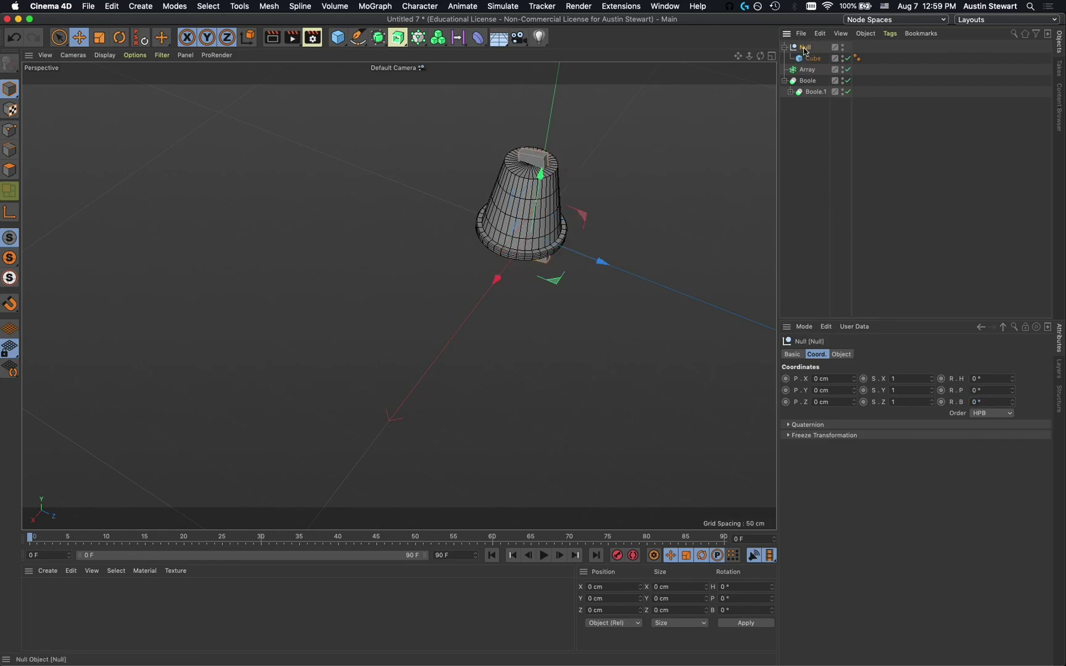
# - Place the Null with its cube inside the Array, check the slab ring, then expand Boole.1
pyautogui.moveTo(809, 57); pyautogui.dragTo(808, 70)
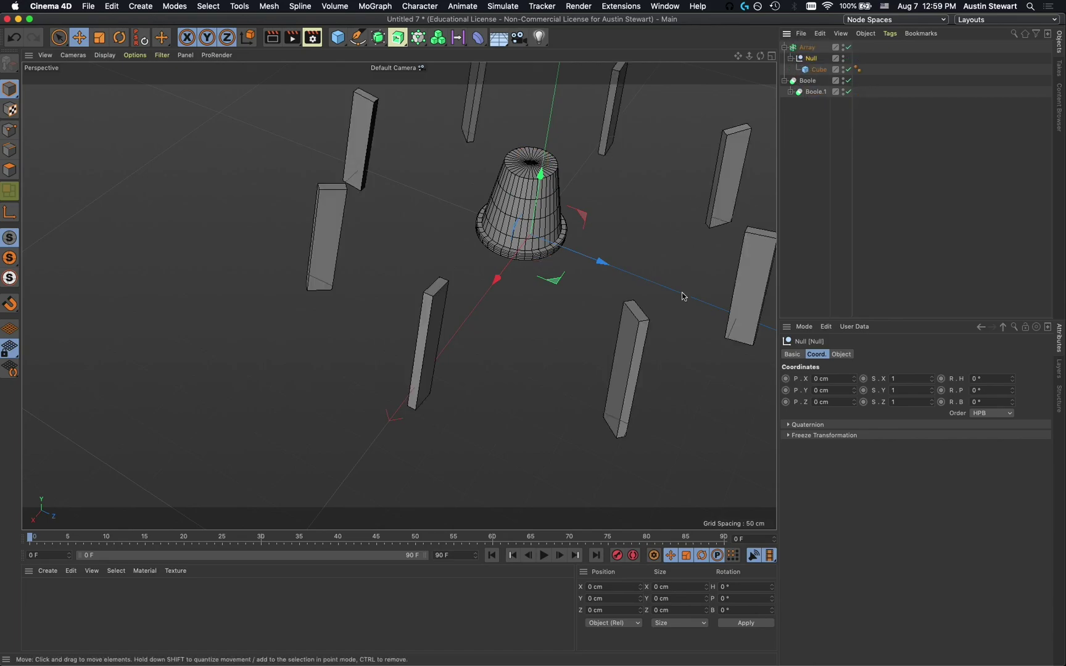
pyautogui.scroll(5, 683, 329)
pyautogui.scroll(-2, 679, 325)
pyautogui.keyDown('alt'); pyautogui.moveTo(628, 313); pyautogui.dragTo(677, 279); pyautogui.keyUp('alt')
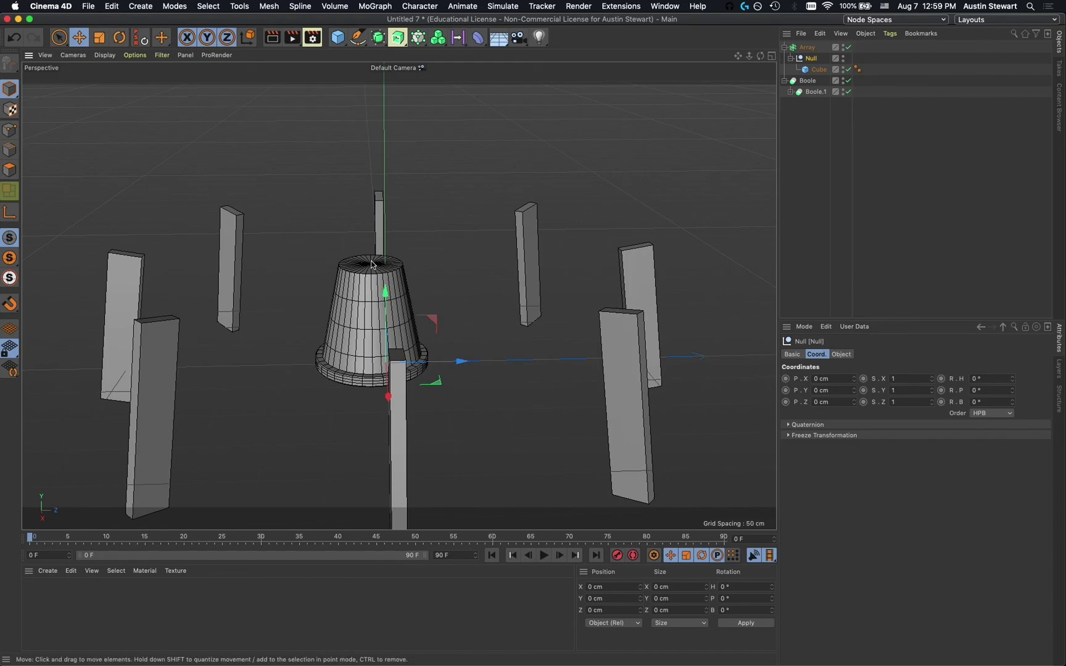
pyautogui.click(806, 95)
pyautogui.click(789, 92)
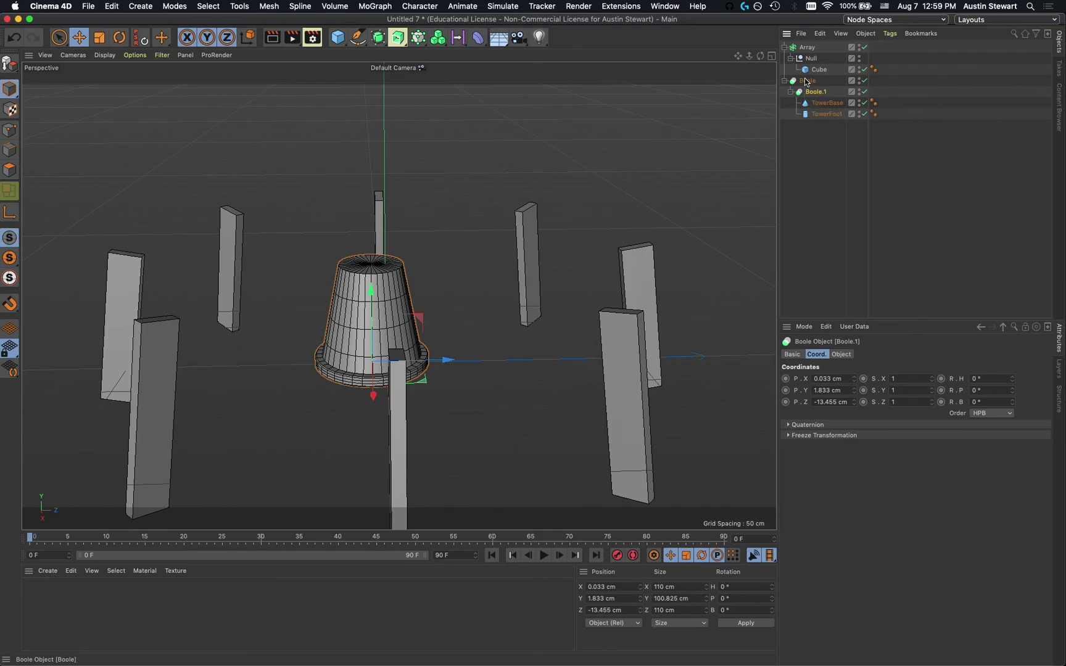
# - Reset Boole.1 to the origin and move the Array into Boole above Boole.1
pyautogui.click(807, 80)
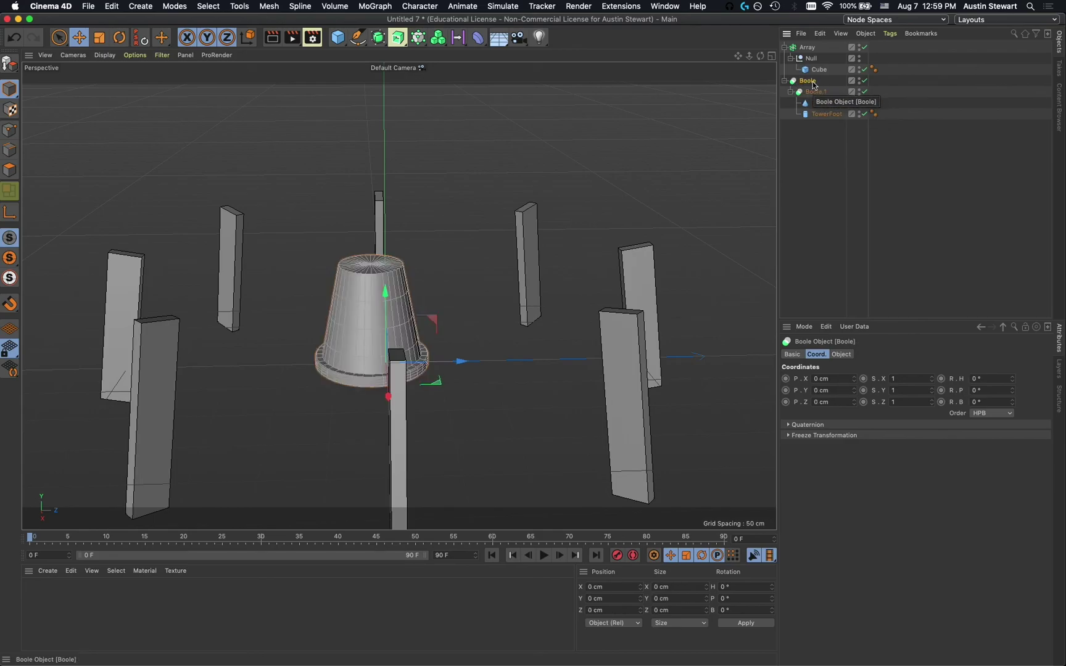
pyautogui.click(817, 92)
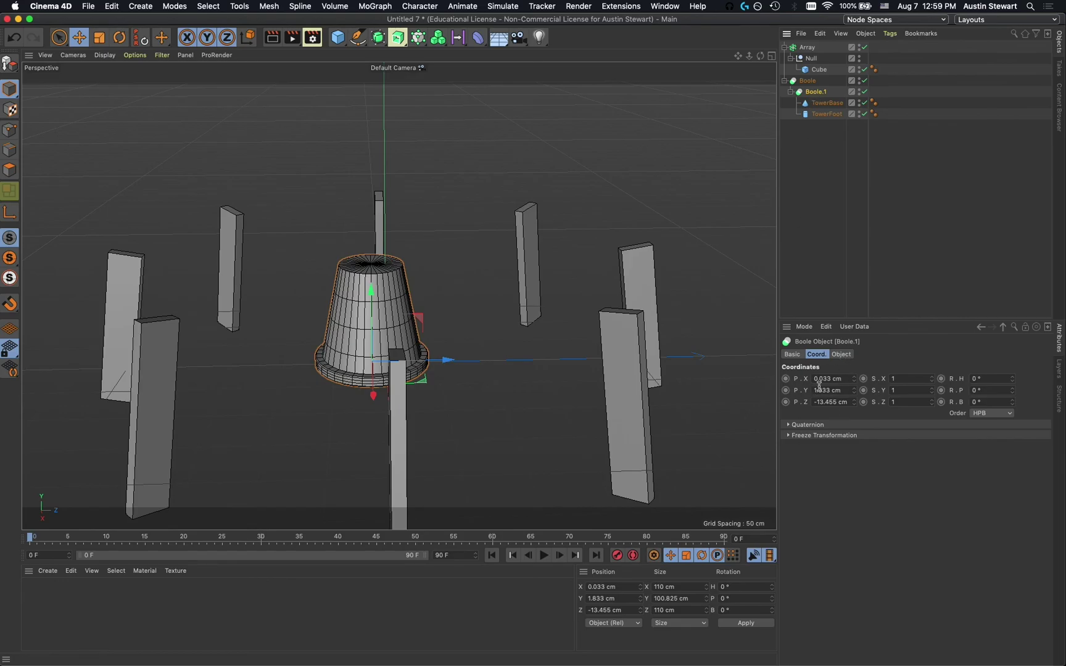
pyautogui.click(139, 40)
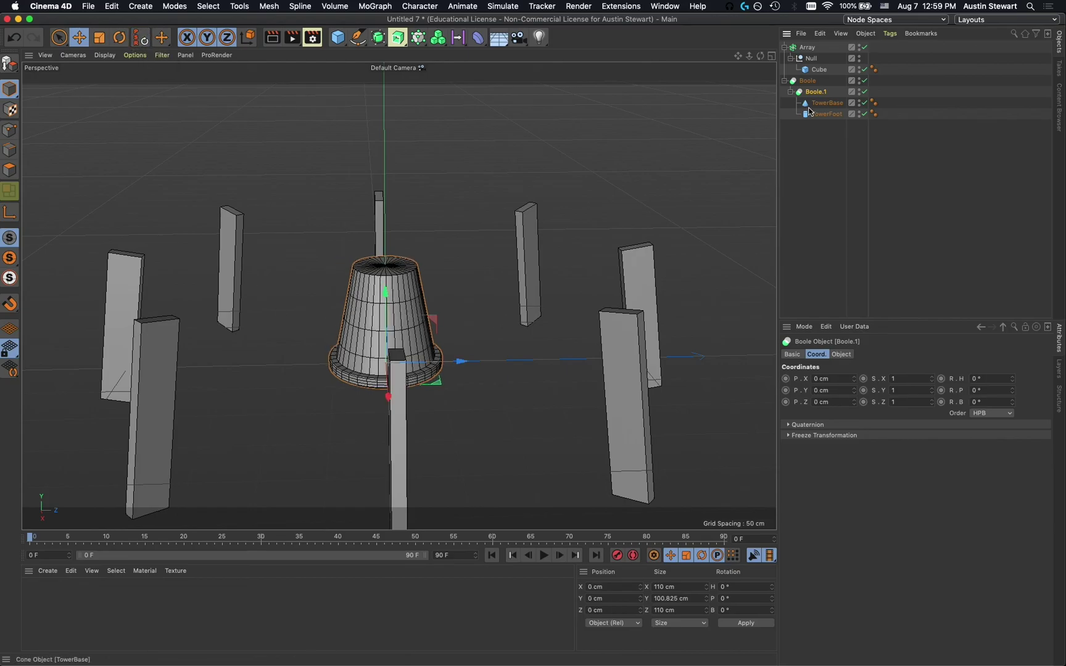
pyautogui.click(784, 81)
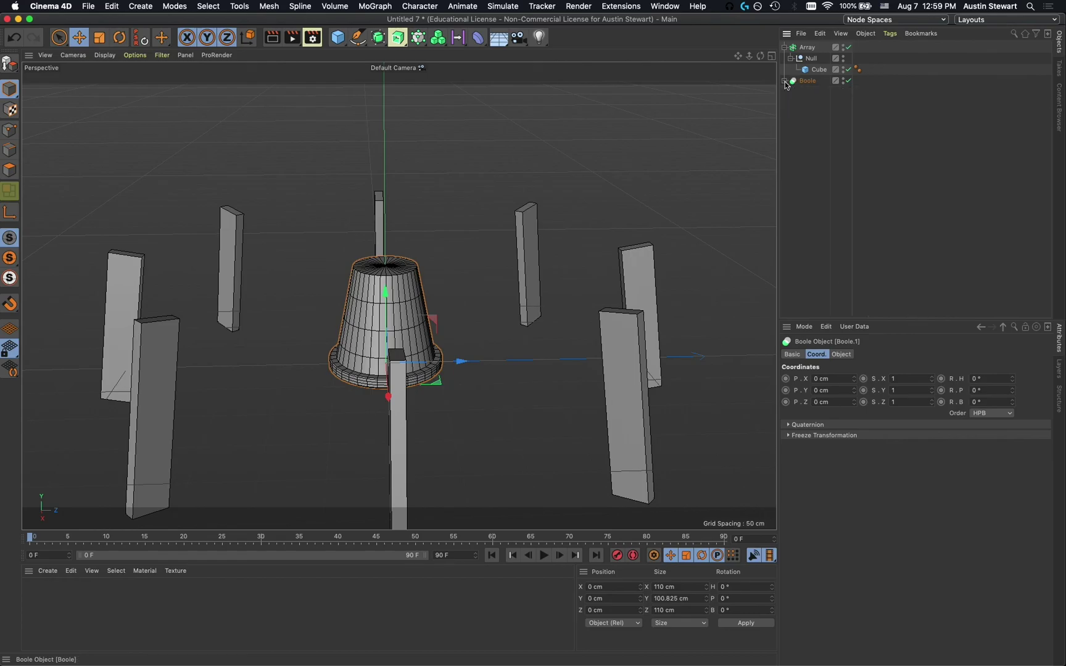
pyautogui.click(784, 48)
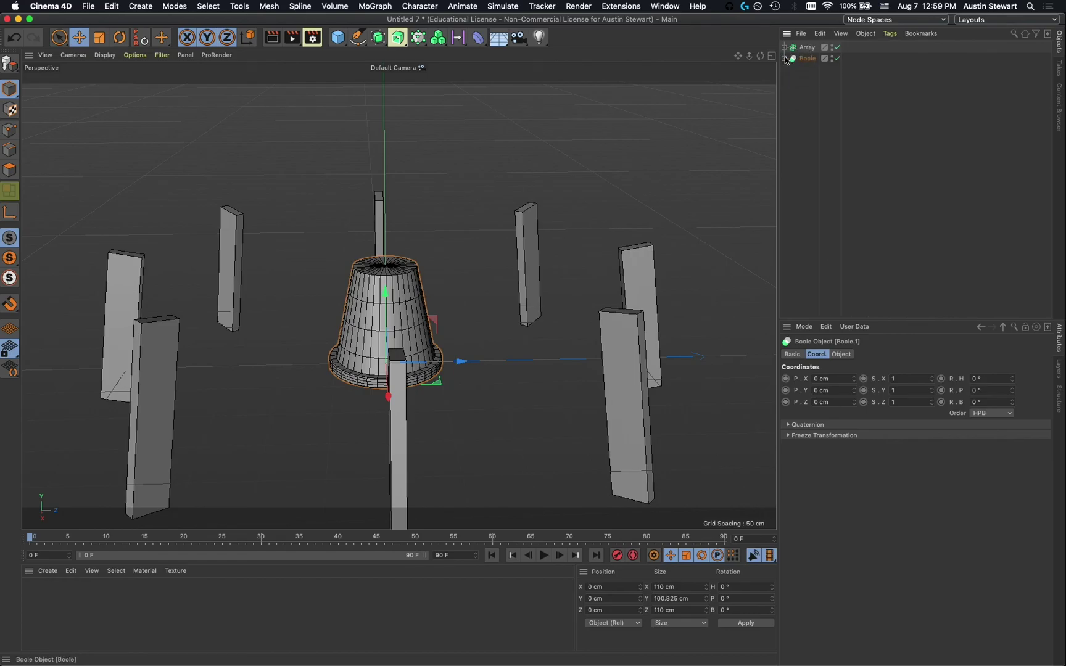
pyautogui.click(785, 59)
pyautogui.click(792, 75)
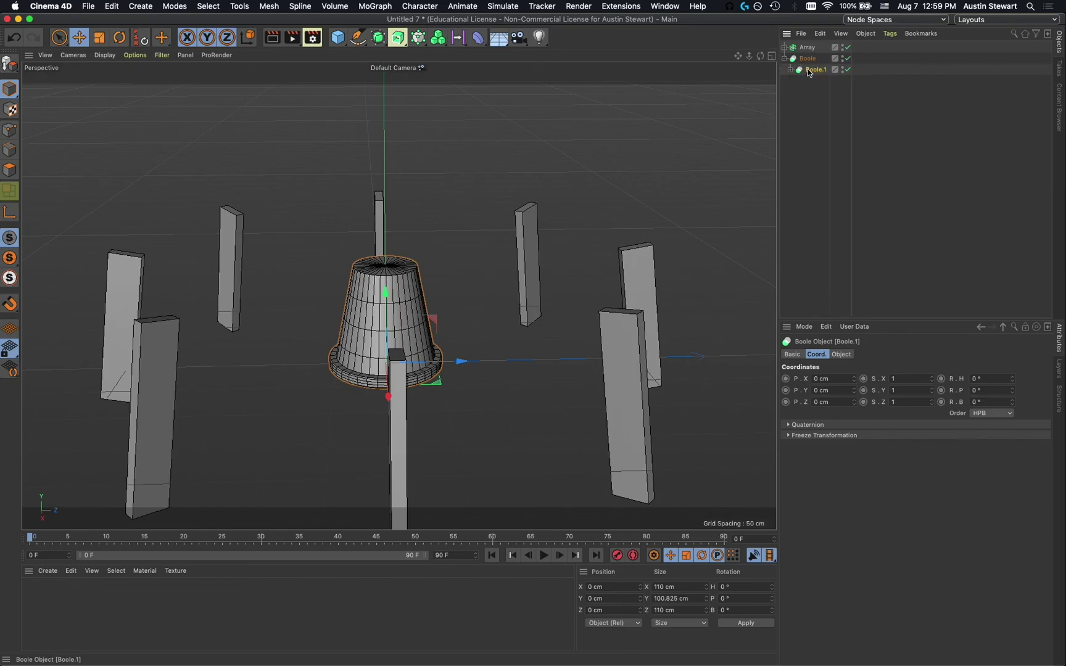
pyautogui.moveTo(813, 70)
pyautogui.mouseDown()
pyautogui.moveTo(803, 39)
pyautogui.moveTo(812, 60)
pyautogui.mouseUp()
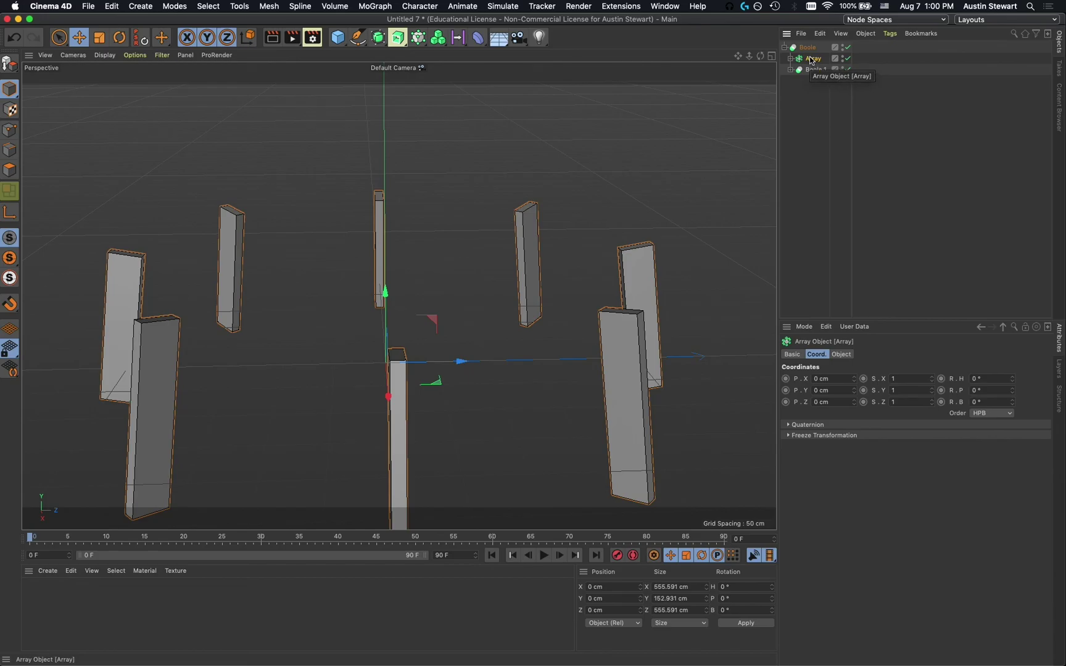
# - Shrink the Array radius from 250 cm to 53 cm so the seven cutters hug the base
pyautogui.moveTo(808, 71); pyautogui.dragTo(808, 48)
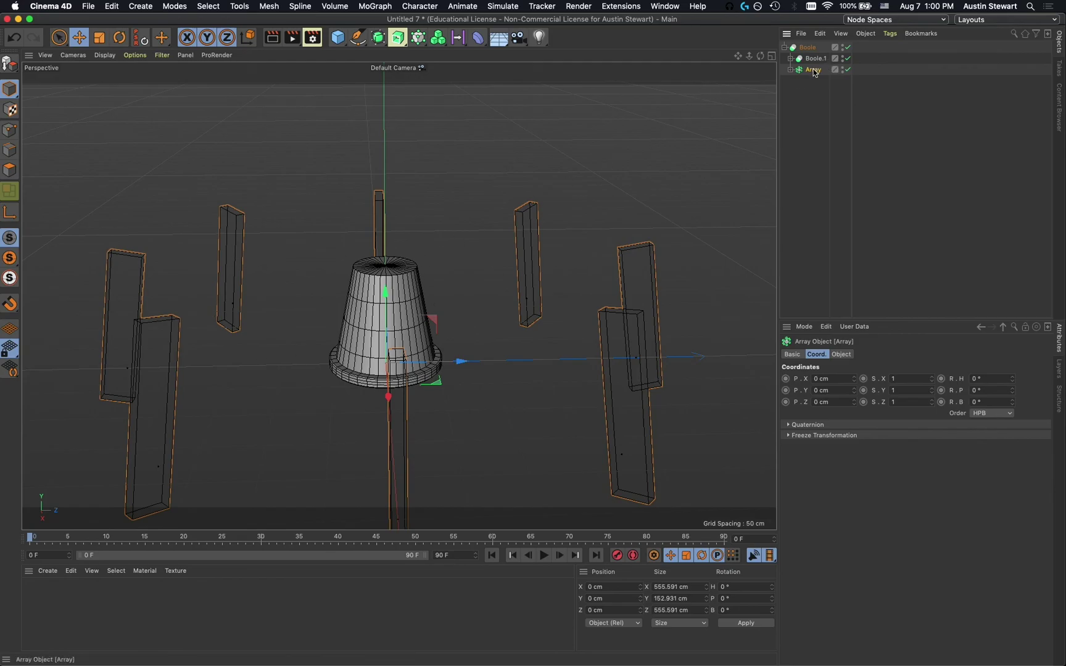
pyautogui.click(842, 356)
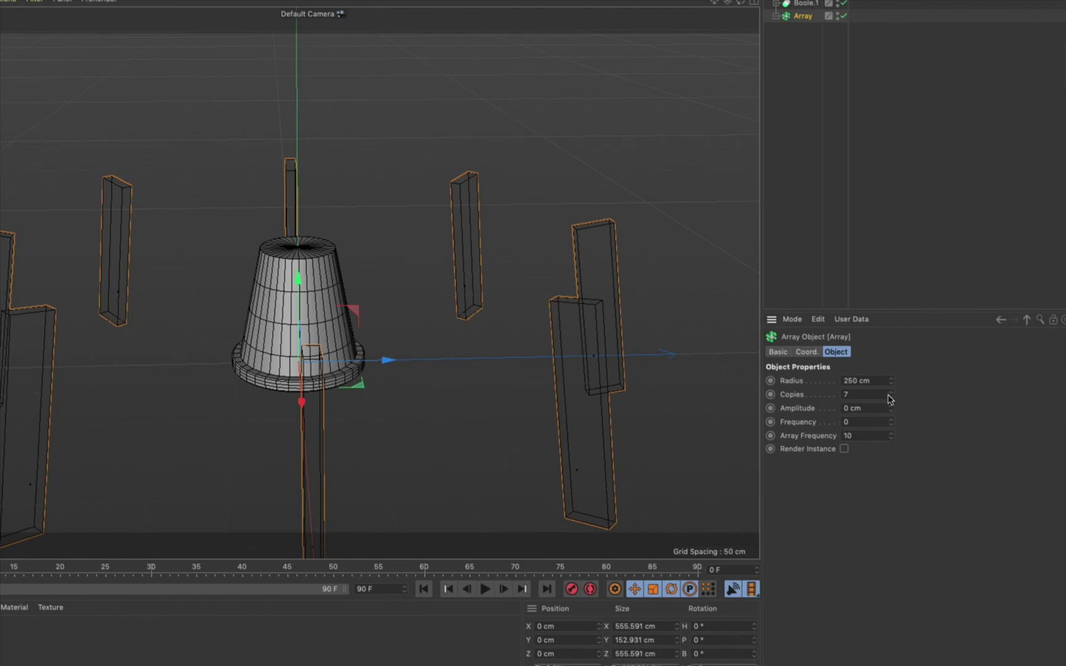
pyautogui.moveTo(891, 382); pyautogui.dragTo(891, 496)
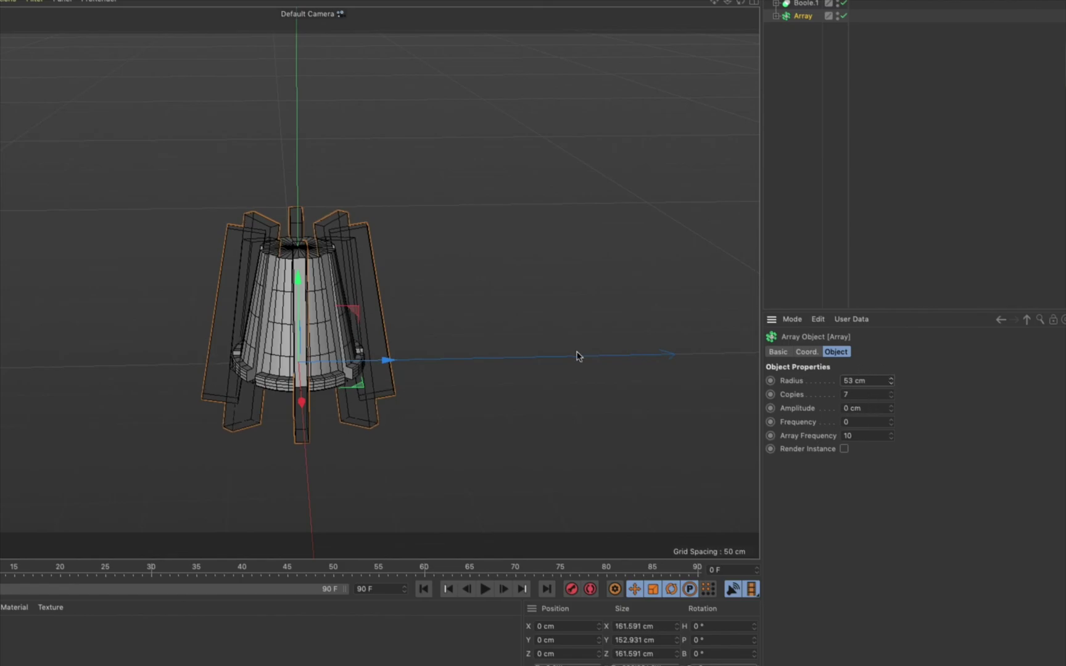
# - Orbit and zoom around the flared base to inspect the seven cut slots, then select Boole
pyautogui.keyDown('alt'); pyautogui.moveTo(240, 236); pyautogui.dragTo(238, 309); pyautogui.keyUp('alt')
pyautogui.scroll(5, 263, 242)
pyautogui.scroll(-2, 274, 153)
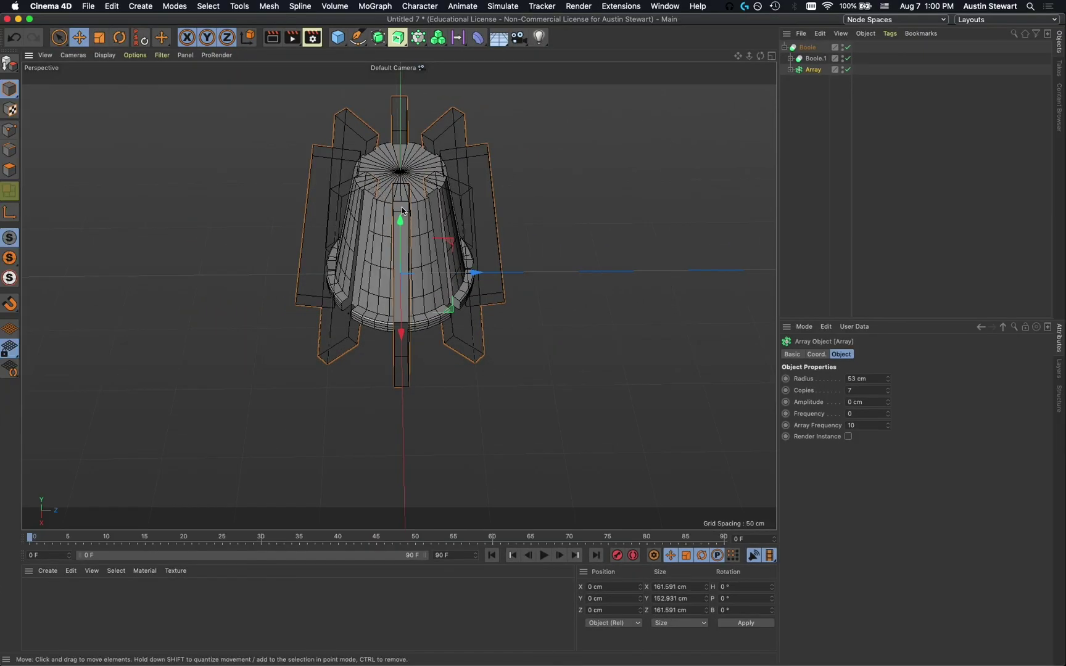
pyautogui.scroll(2, 402, 210)
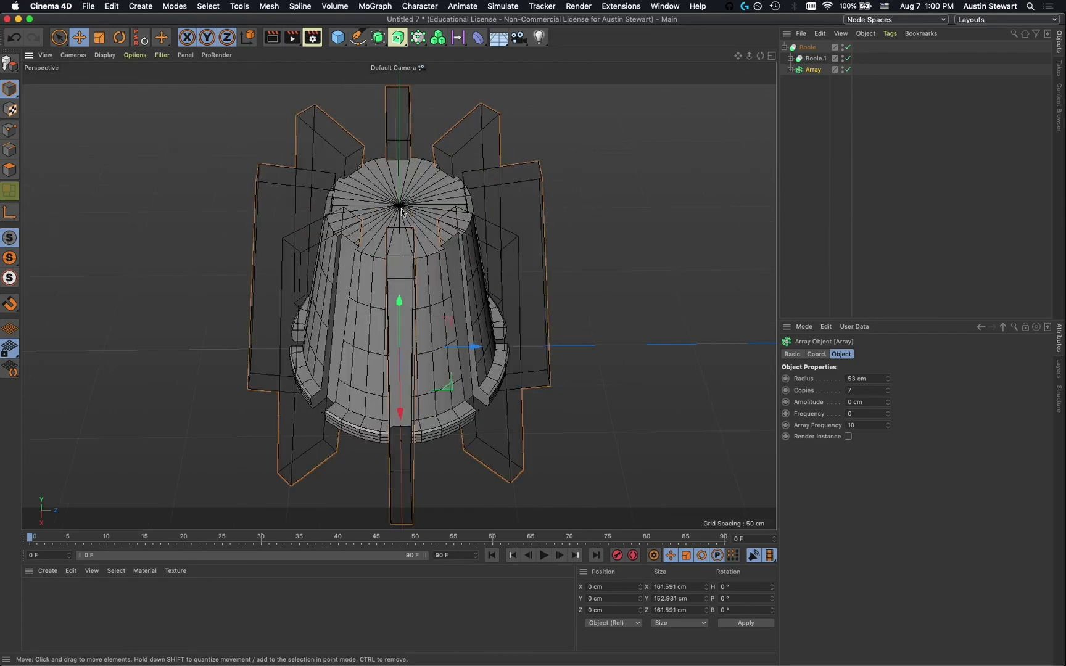
pyautogui.moveTo(394, 231)
pyautogui.keyDown('alt'); pyautogui.mouseDown()
pyautogui.moveTo(428, 216)
pyautogui.moveTo(446, 239)
pyautogui.moveTo(423, 249)
pyautogui.moveTo(356, 200)
pyautogui.moveTo(320, 196)
pyautogui.moveTo(376, 231)
pyautogui.moveTo(381, 223)
pyautogui.mouseUp(); pyautogui.keyUp('alt')
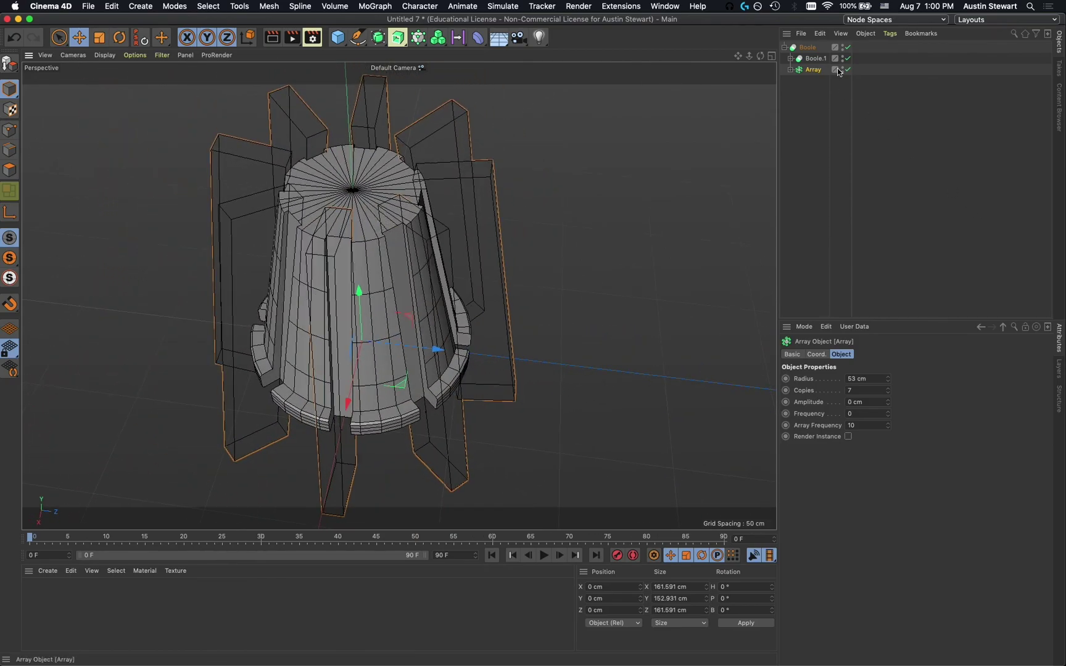
pyautogui.click(811, 49)
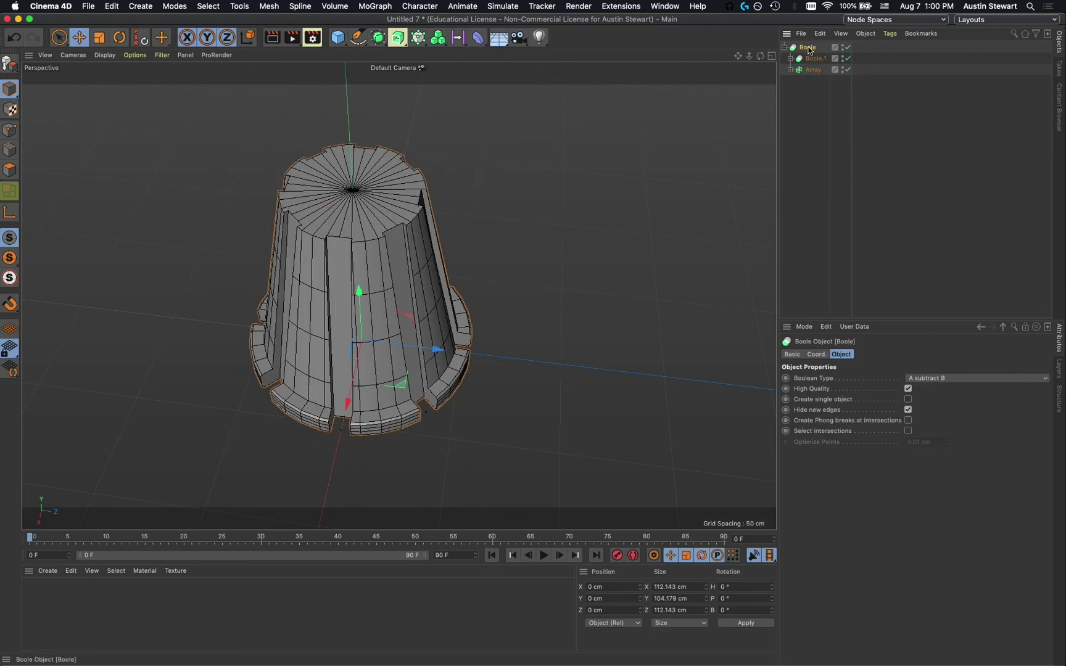
# - Rename the outer Boole object to TowerBase
pyautogui.doubleClick(809, 49)
pyautogui.write('To')
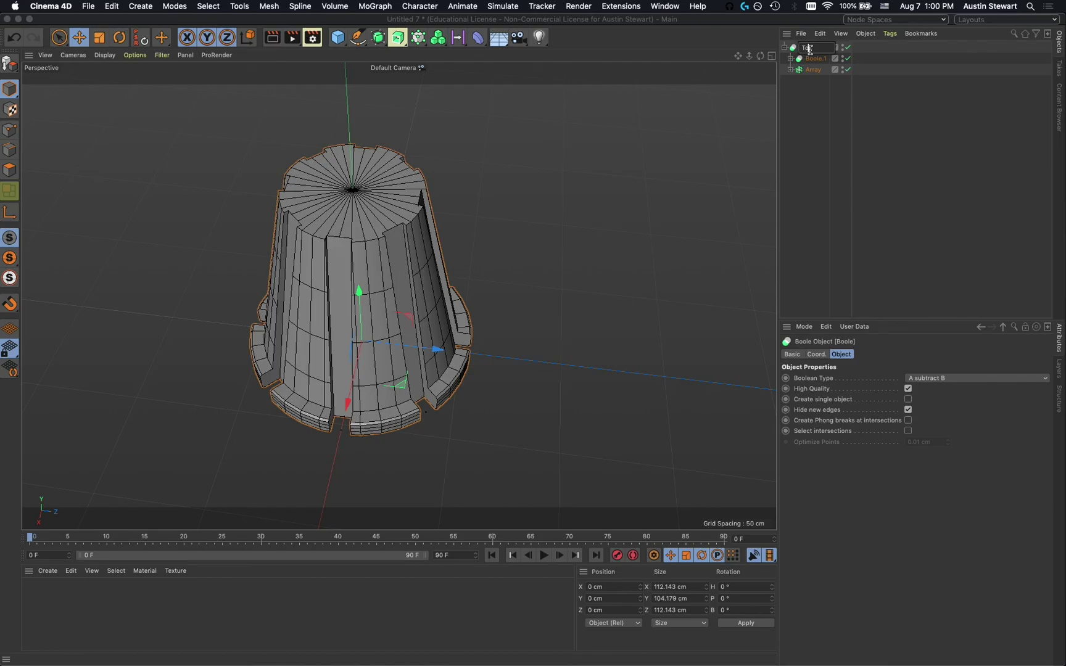
pyautogui.write('werBase')
pyautogui.click(816, 120)
# - Collapse TowerBase's child hierarchy, keep it selected, and bring up the V menu's Projects list
pyautogui.click(785, 47)
pyautogui.click(807, 48)
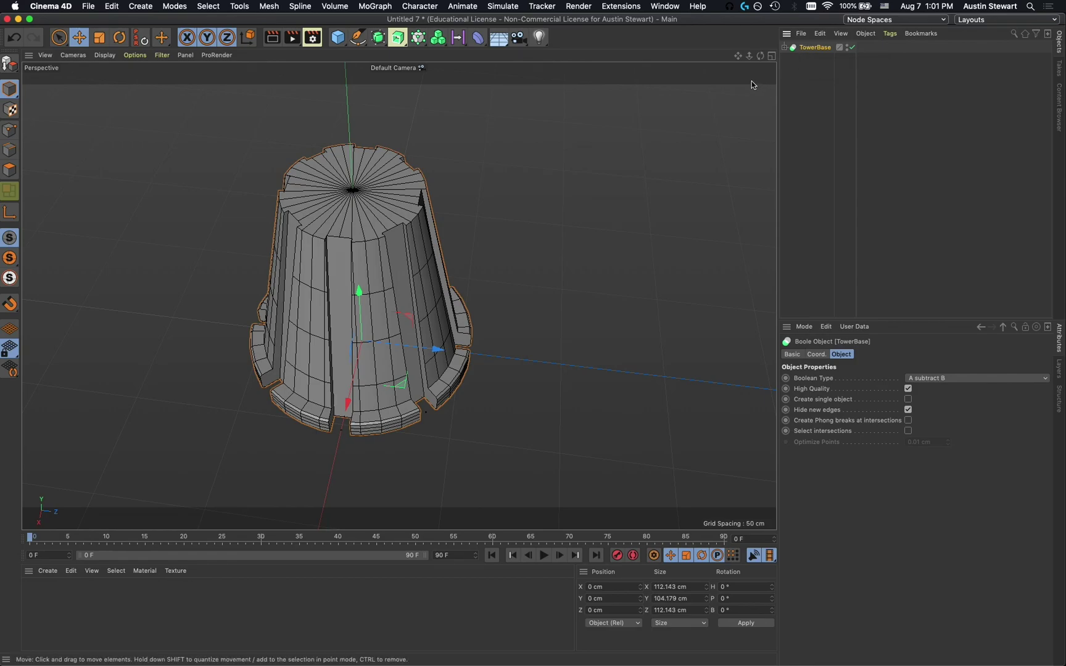
pyautogui.press('v')
pyautogui.moveTo(746, 113)
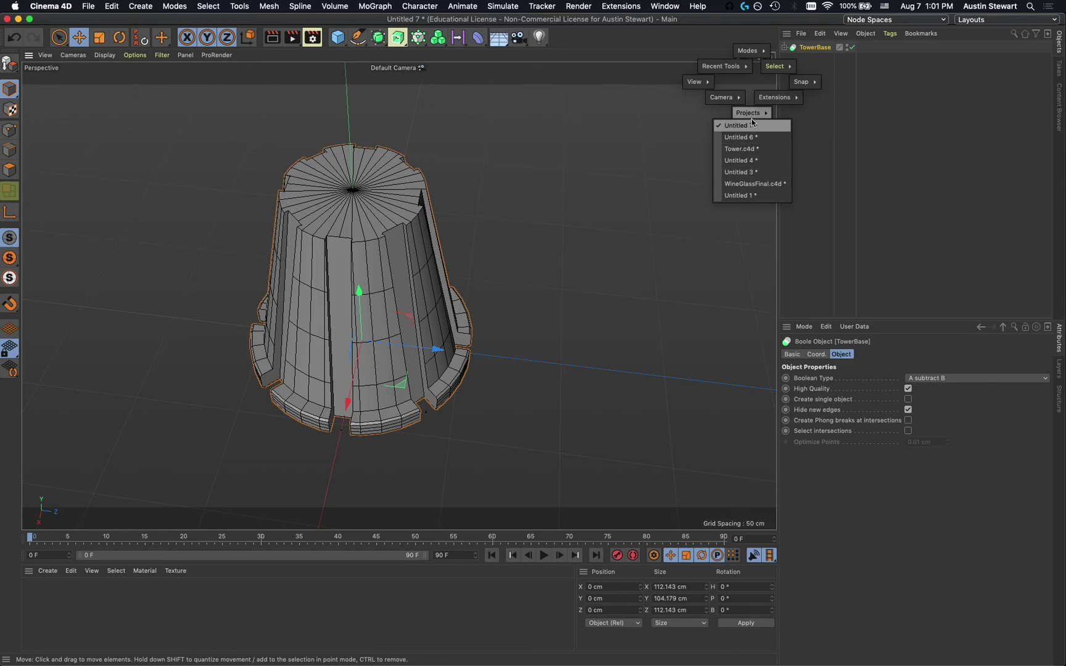
# - Paste the slotted base into Tower.c4d and switch off the original TowerBase and TowerFoot
pyautogui.click(751, 149)
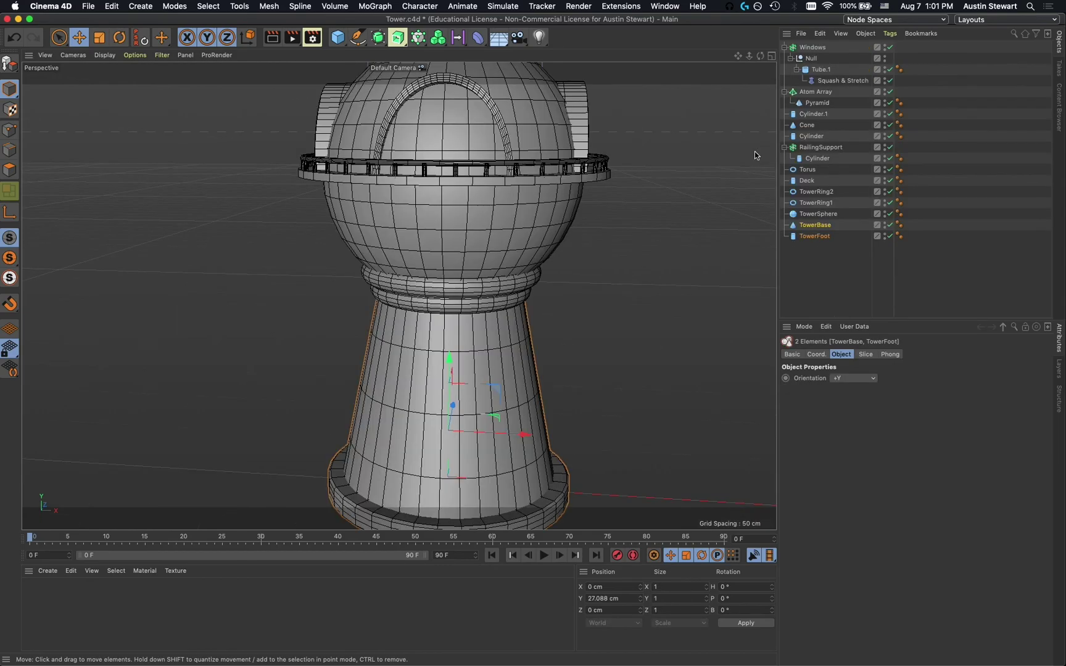
pyautogui.press('super+v')
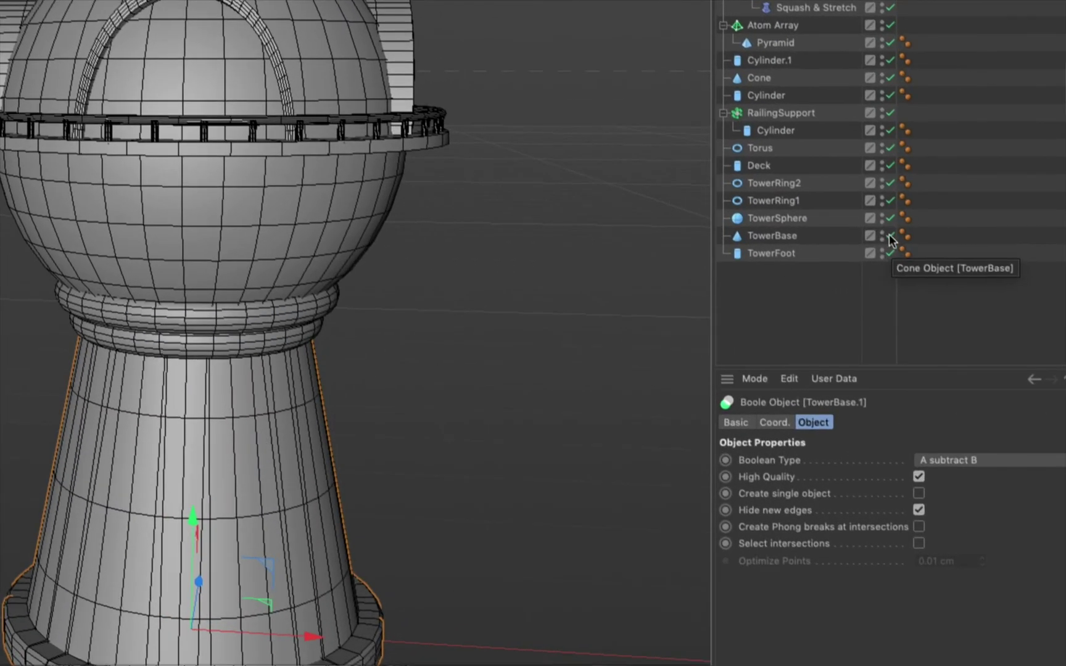
pyautogui.click(890, 238)
pyautogui.click(890, 253)
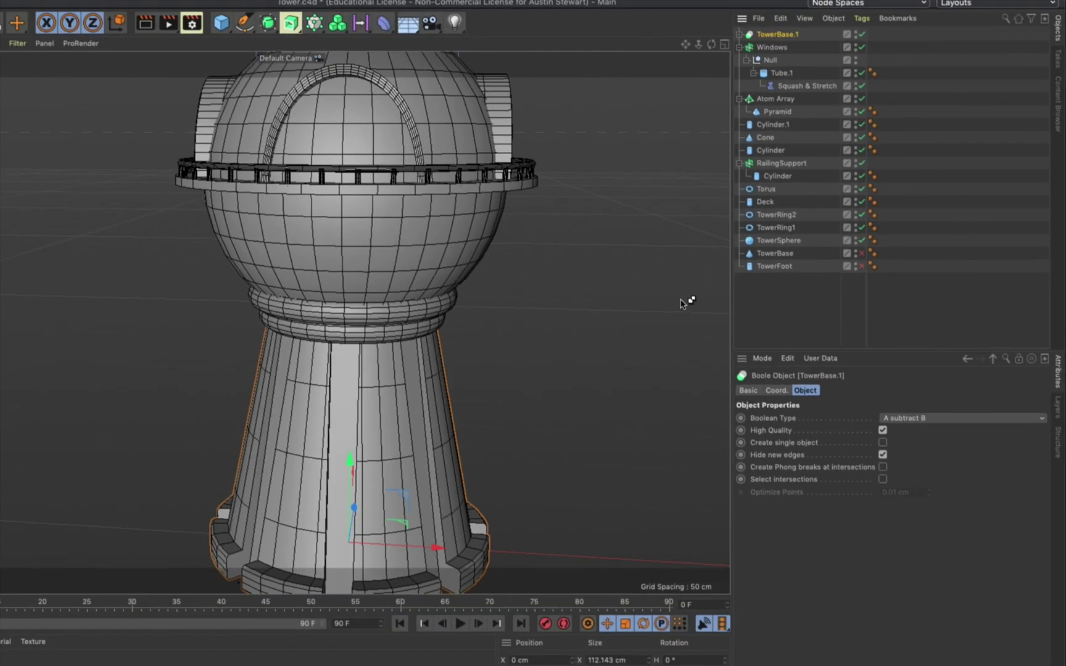
# - Orbit the tower to inspect its new slotted base, then return to the browser reference
pyautogui.scroll(-5, 452, 374)
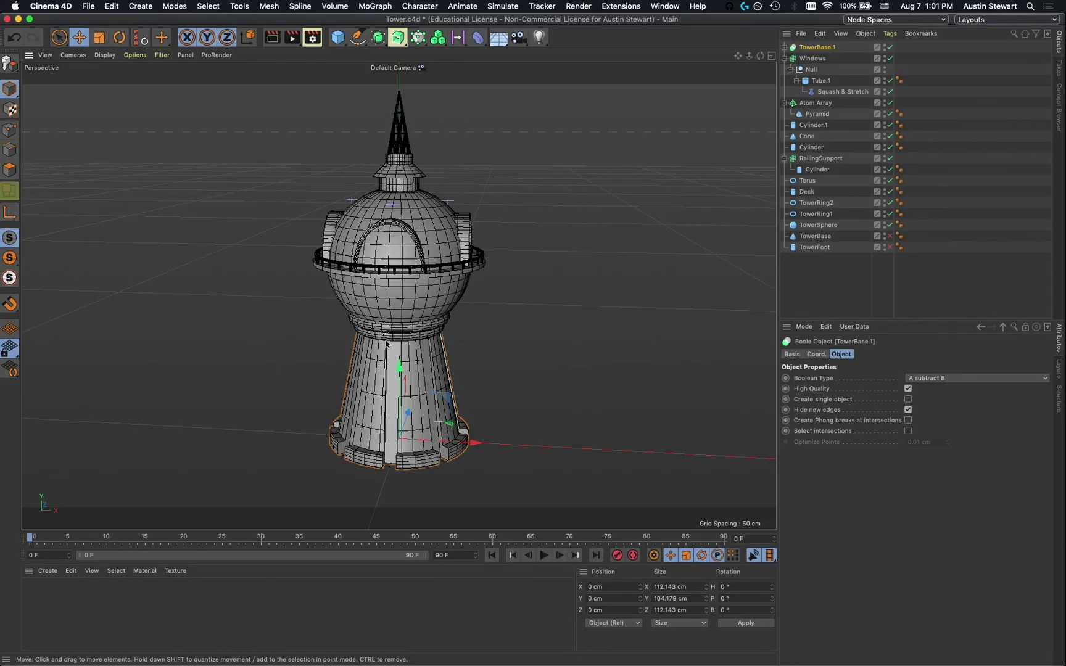
pyautogui.keyDown('alt'); pyautogui.moveTo(386, 343); pyautogui.dragTo(291, 364); pyautogui.keyUp('alt')
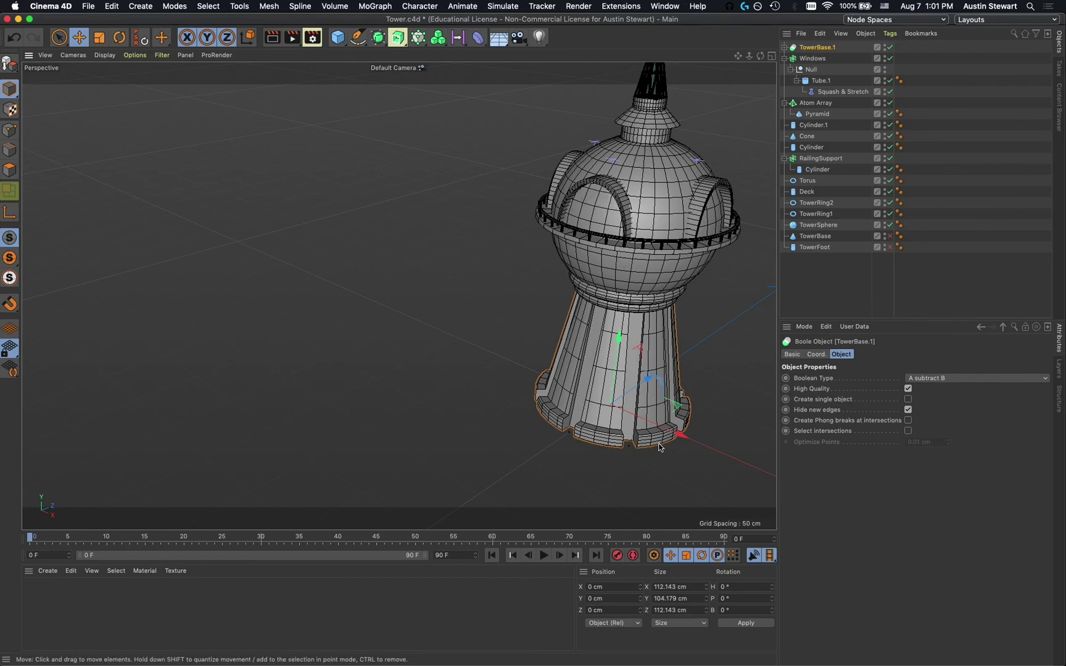
pyautogui.press('super+Tab')
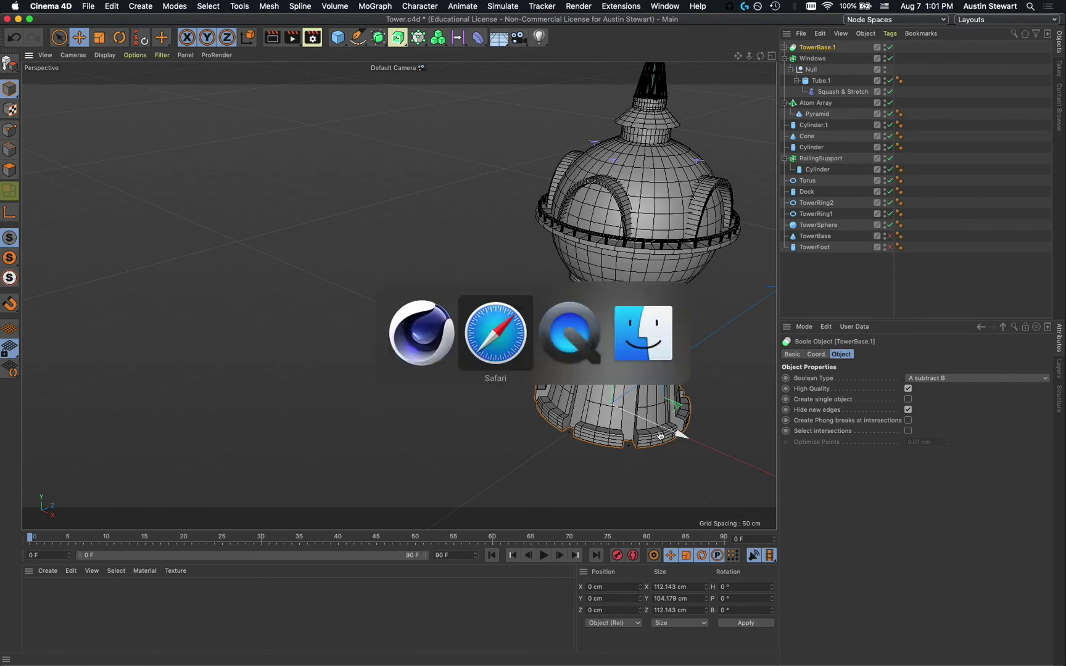
pyautogui.click(506, 339)
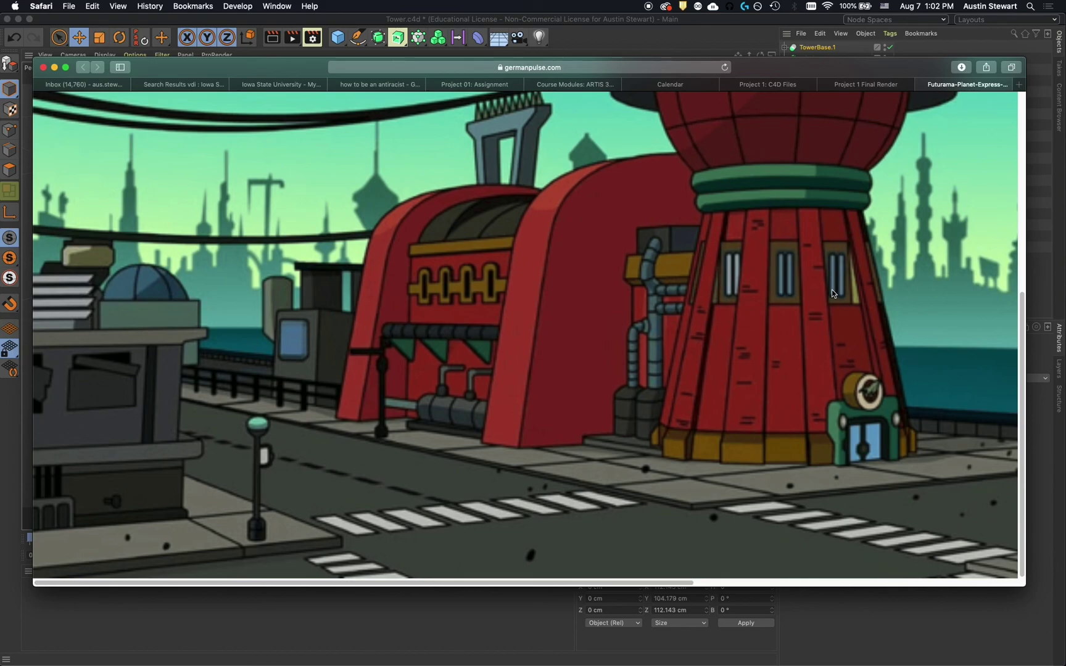
pyautogui.scroll(5, 840, 271)
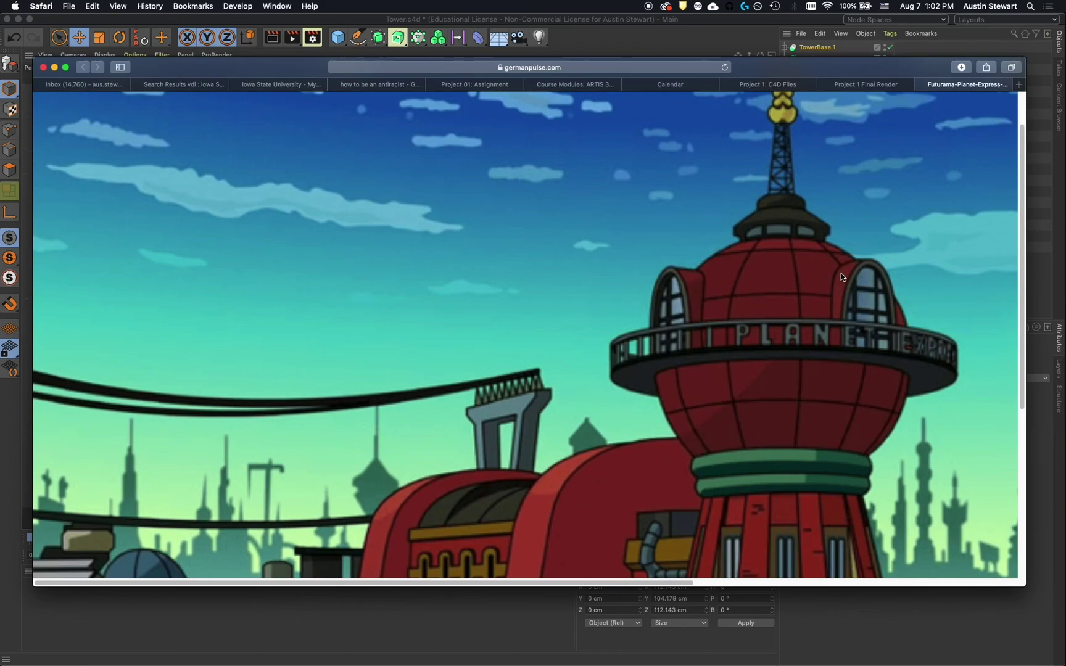
pyautogui.scroll(-2, 842, 277)
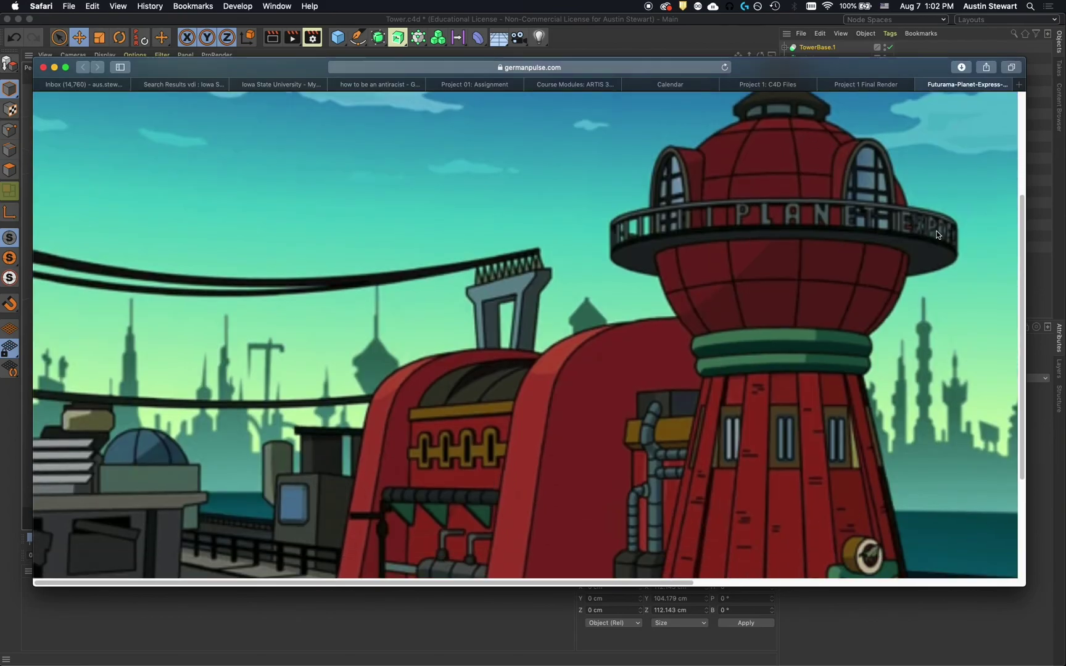
pyautogui.scroll(5, 651, 437)
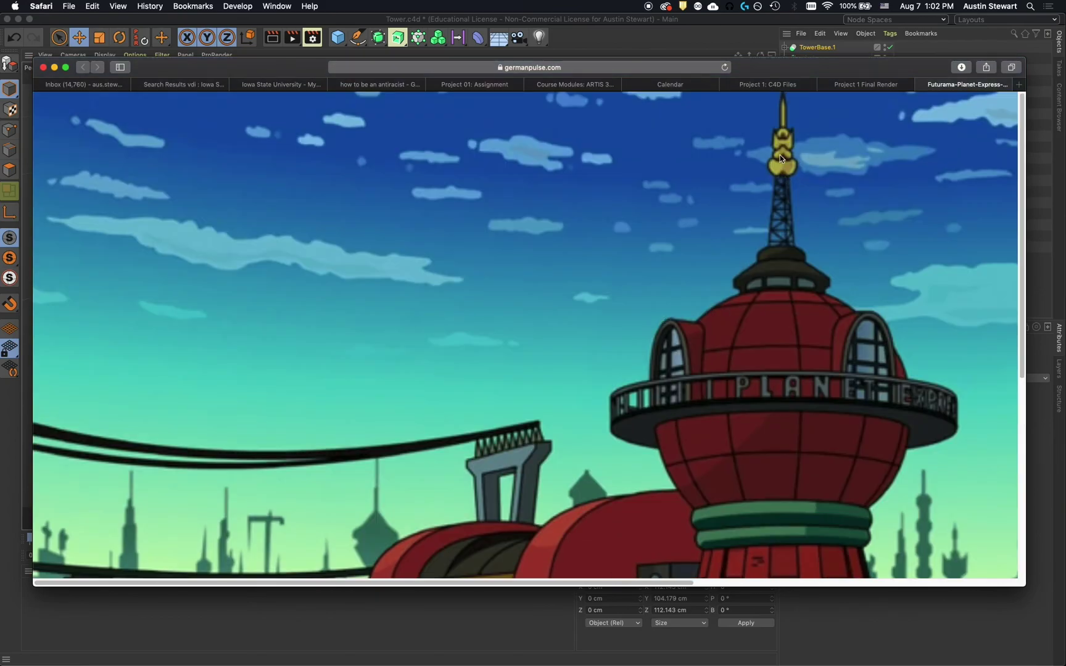
pyautogui.press('super+Tab')
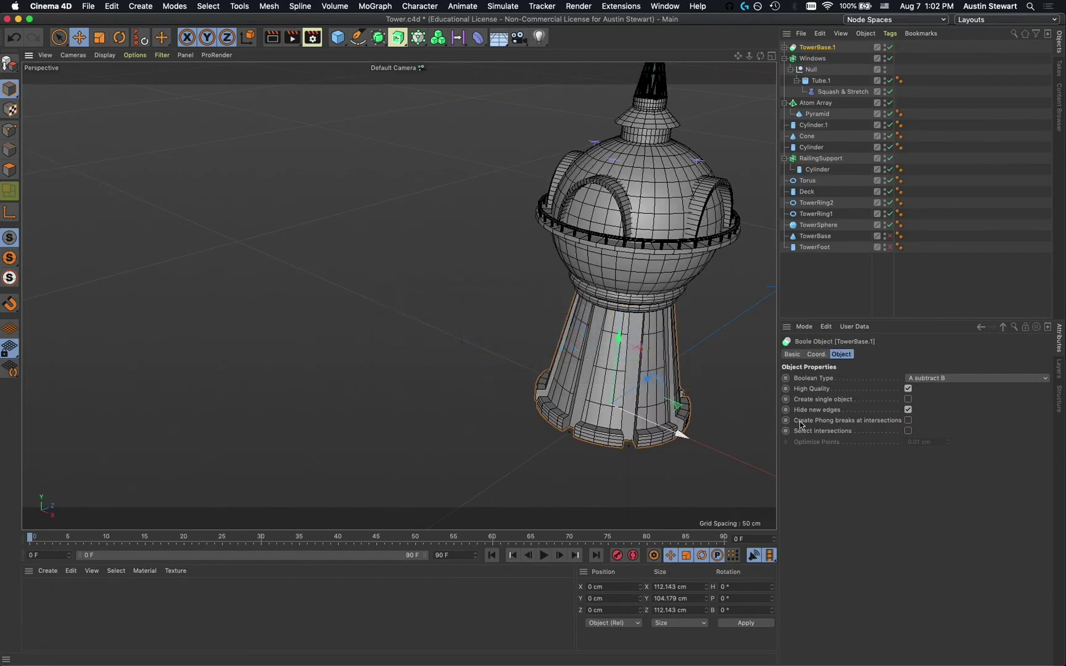
pyautogui.press('h')
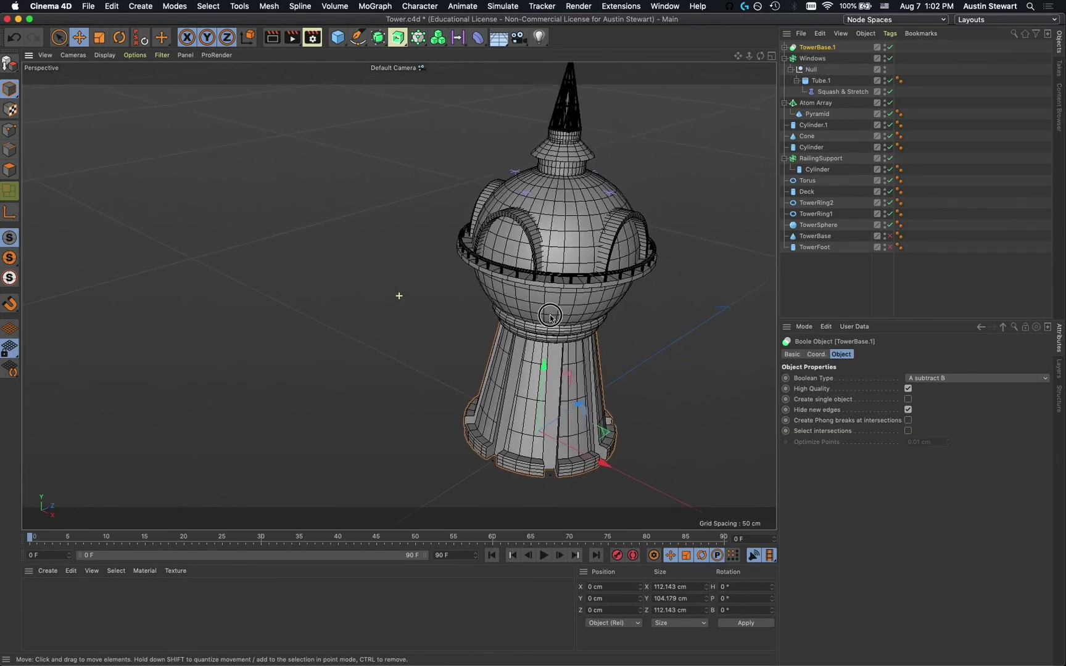
pyautogui.scroll(5, 545, 340)
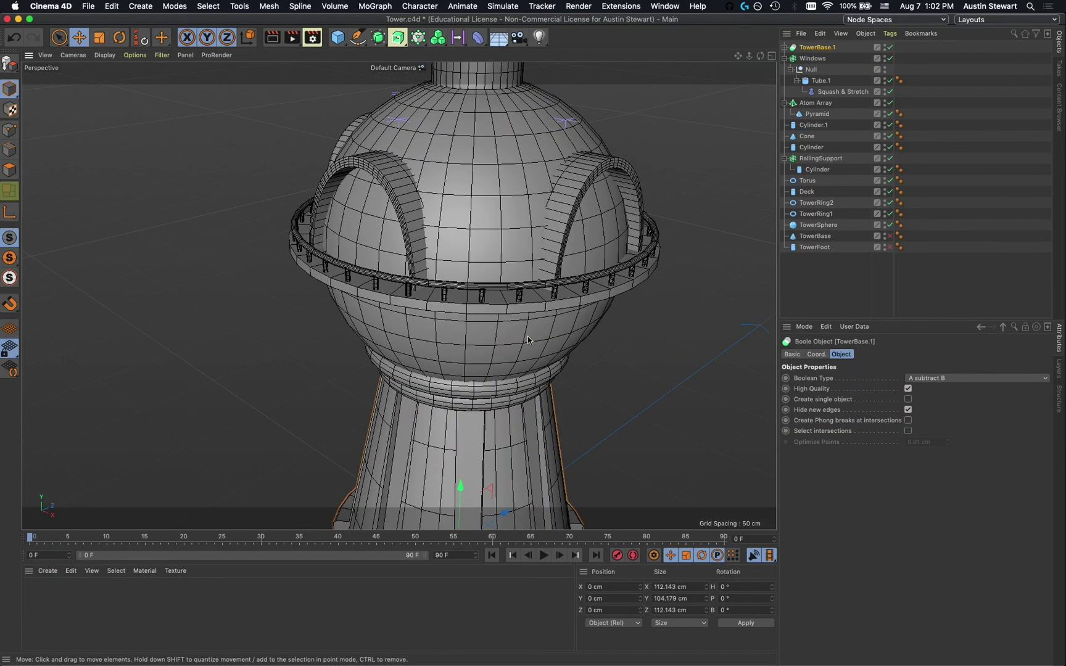
pyautogui.moveTo(507, 331)
pyautogui.keyDown('alt'); pyautogui.mouseDown()
pyautogui.moveTo(540, 240)
pyautogui.moveTo(443, 343)
pyautogui.moveTo(541, 362)
pyautogui.moveTo(552, 341)
pyautogui.moveTo(540, 321)
pyautogui.moveTo(488, 303)
pyautogui.moveTo(443, 312)
pyautogui.moveTo(422, 362)
pyautogui.moveTo(447, 373)
pyautogui.moveTo(519, 369)
pyautogui.moveTo(492, 365)
pyautogui.moveTo(400, 295)
pyautogui.moveTo(347, 312)
pyautogui.moveTo(345, 336)
pyautogui.moveTo(394, 372)
pyautogui.moveTo(474, 363)
pyautogui.mouseUp(); pyautogui.keyUp('alt')
pyautogui.scroll(-4, 492, 365)
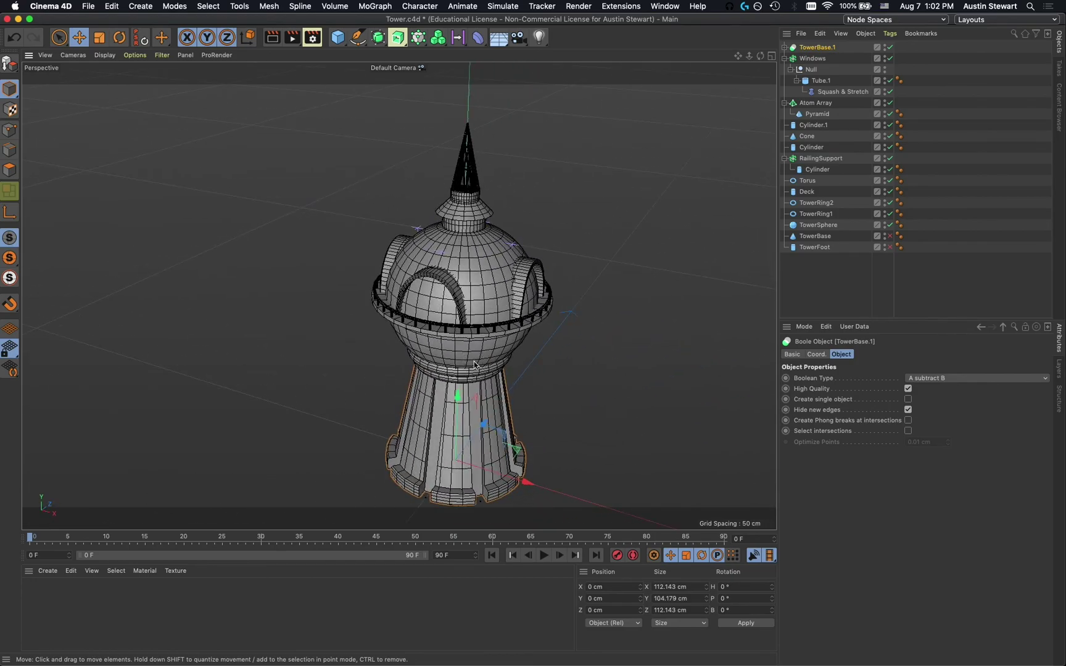